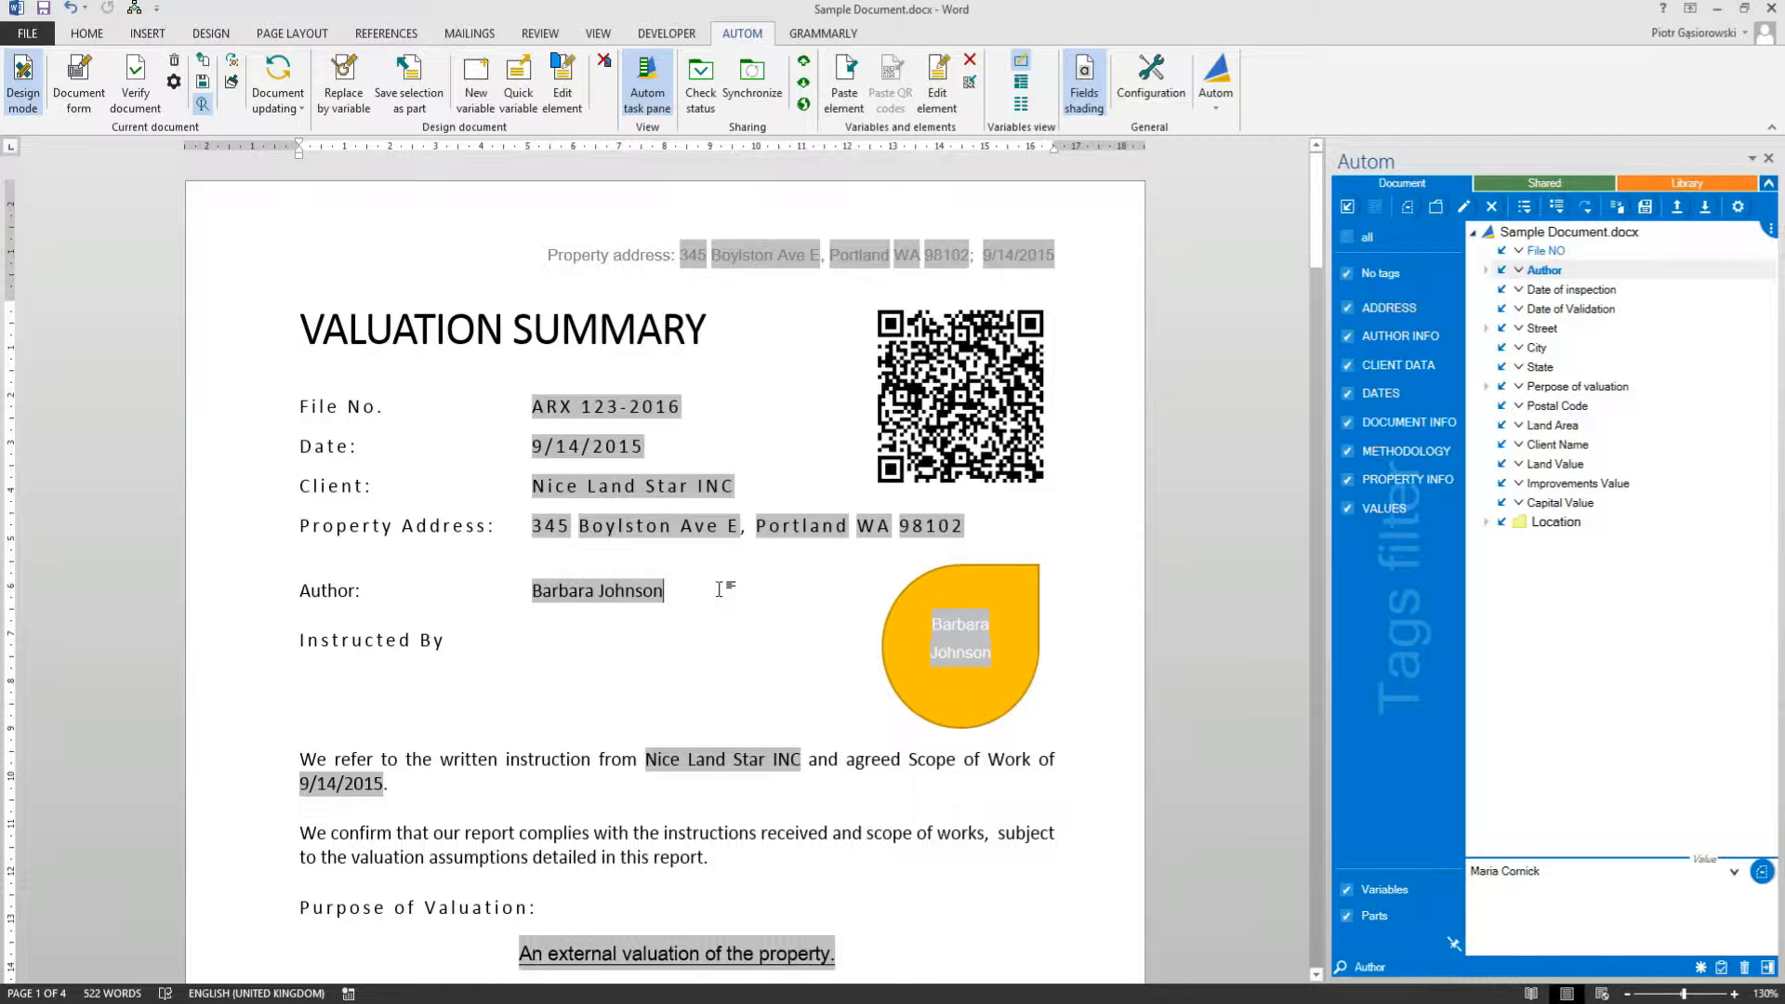
# Step: In the document form, set the Location part to Philadelphia
pyautogui.scroll(-5, 779, 390)
pyautogui.scroll(5, 779, 390)
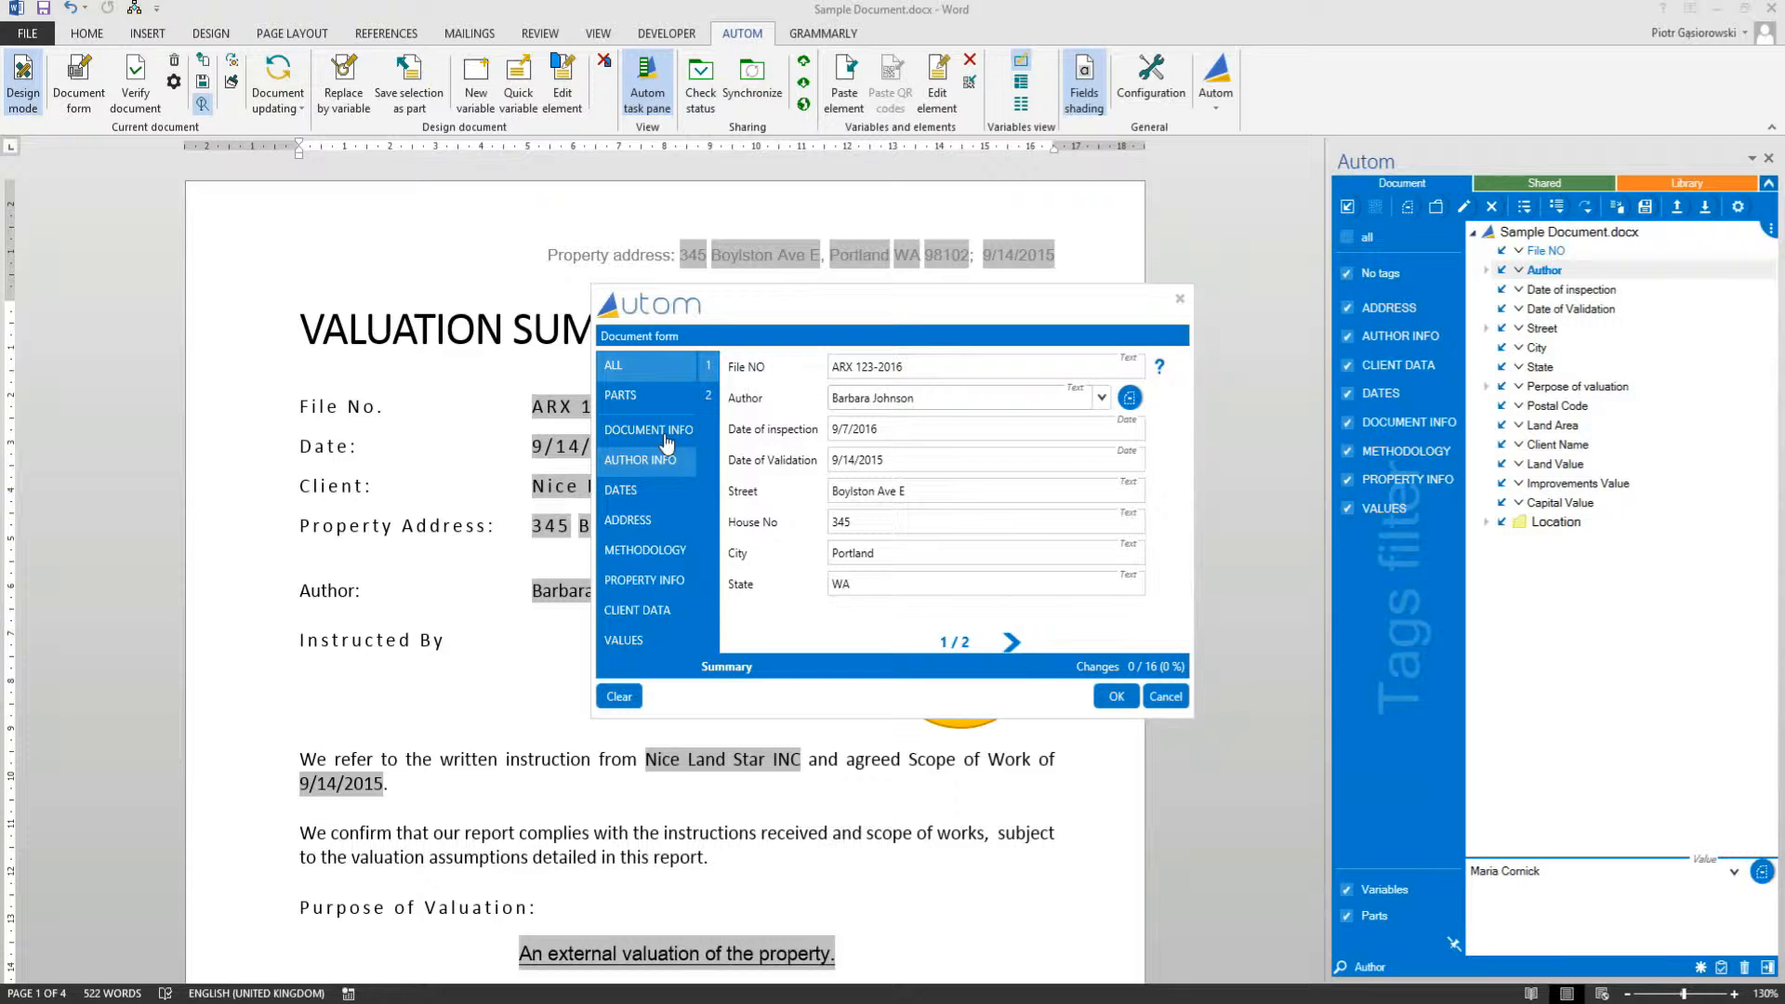
pyautogui.click(648, 399)
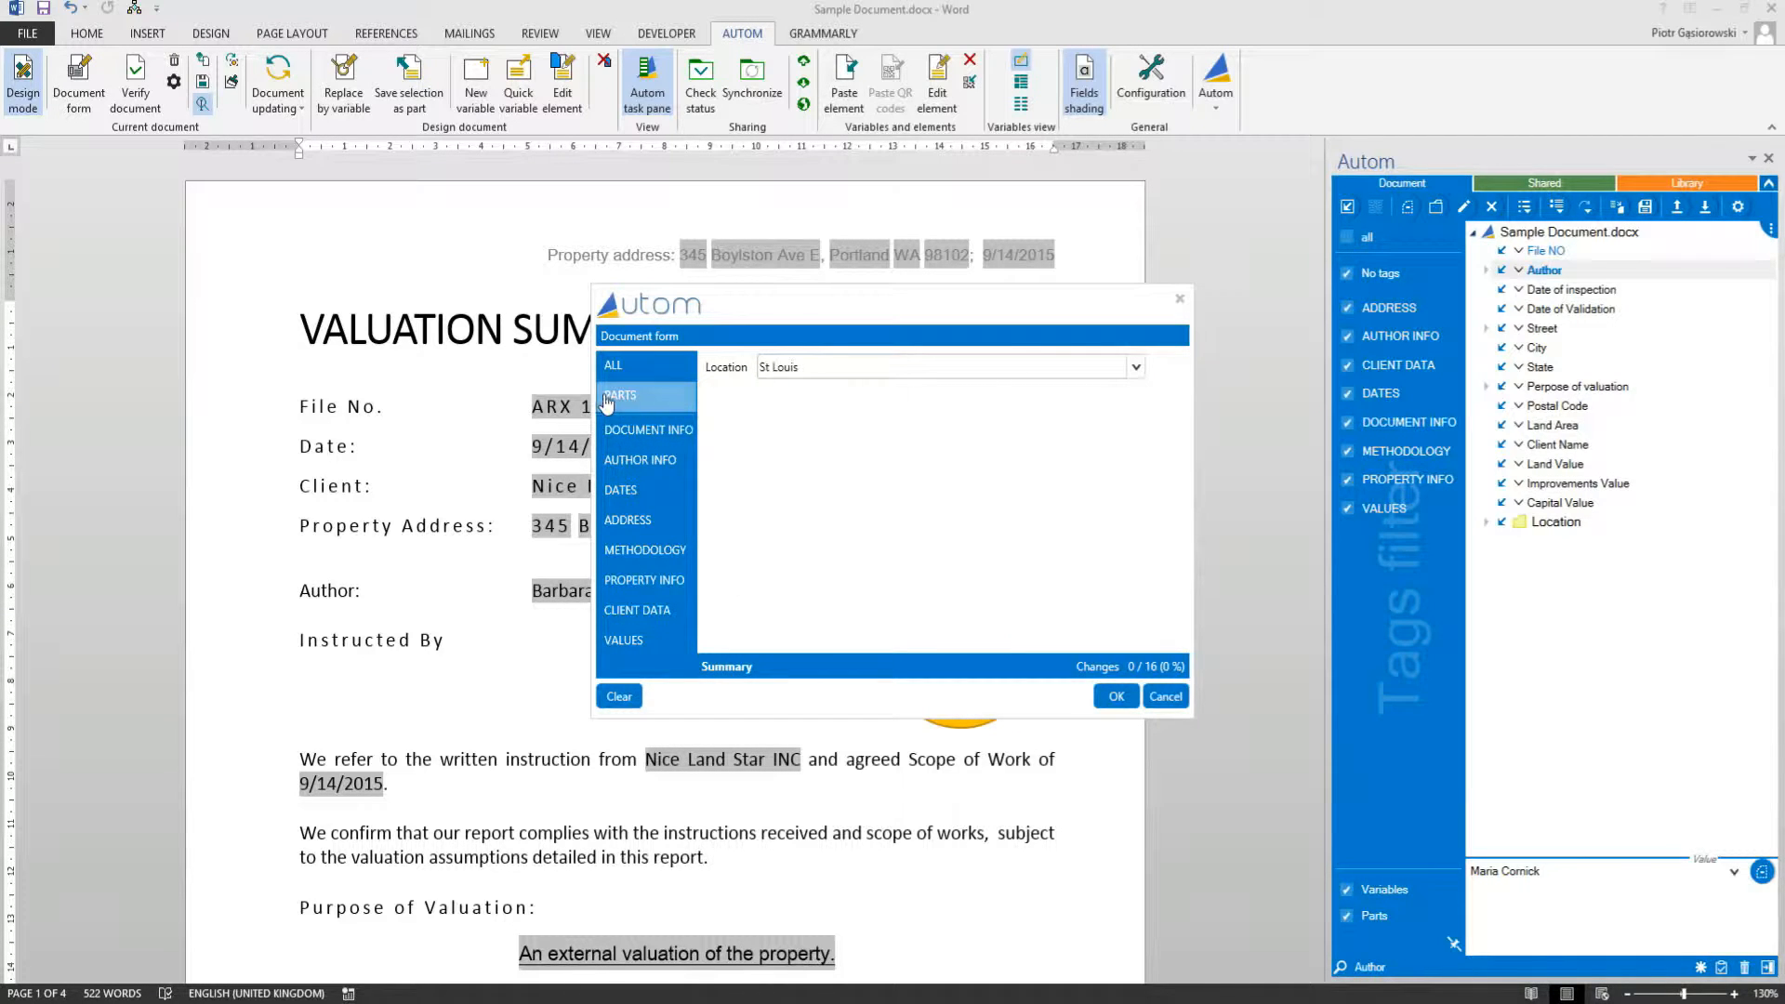
pyautogui.click(1138, 369)
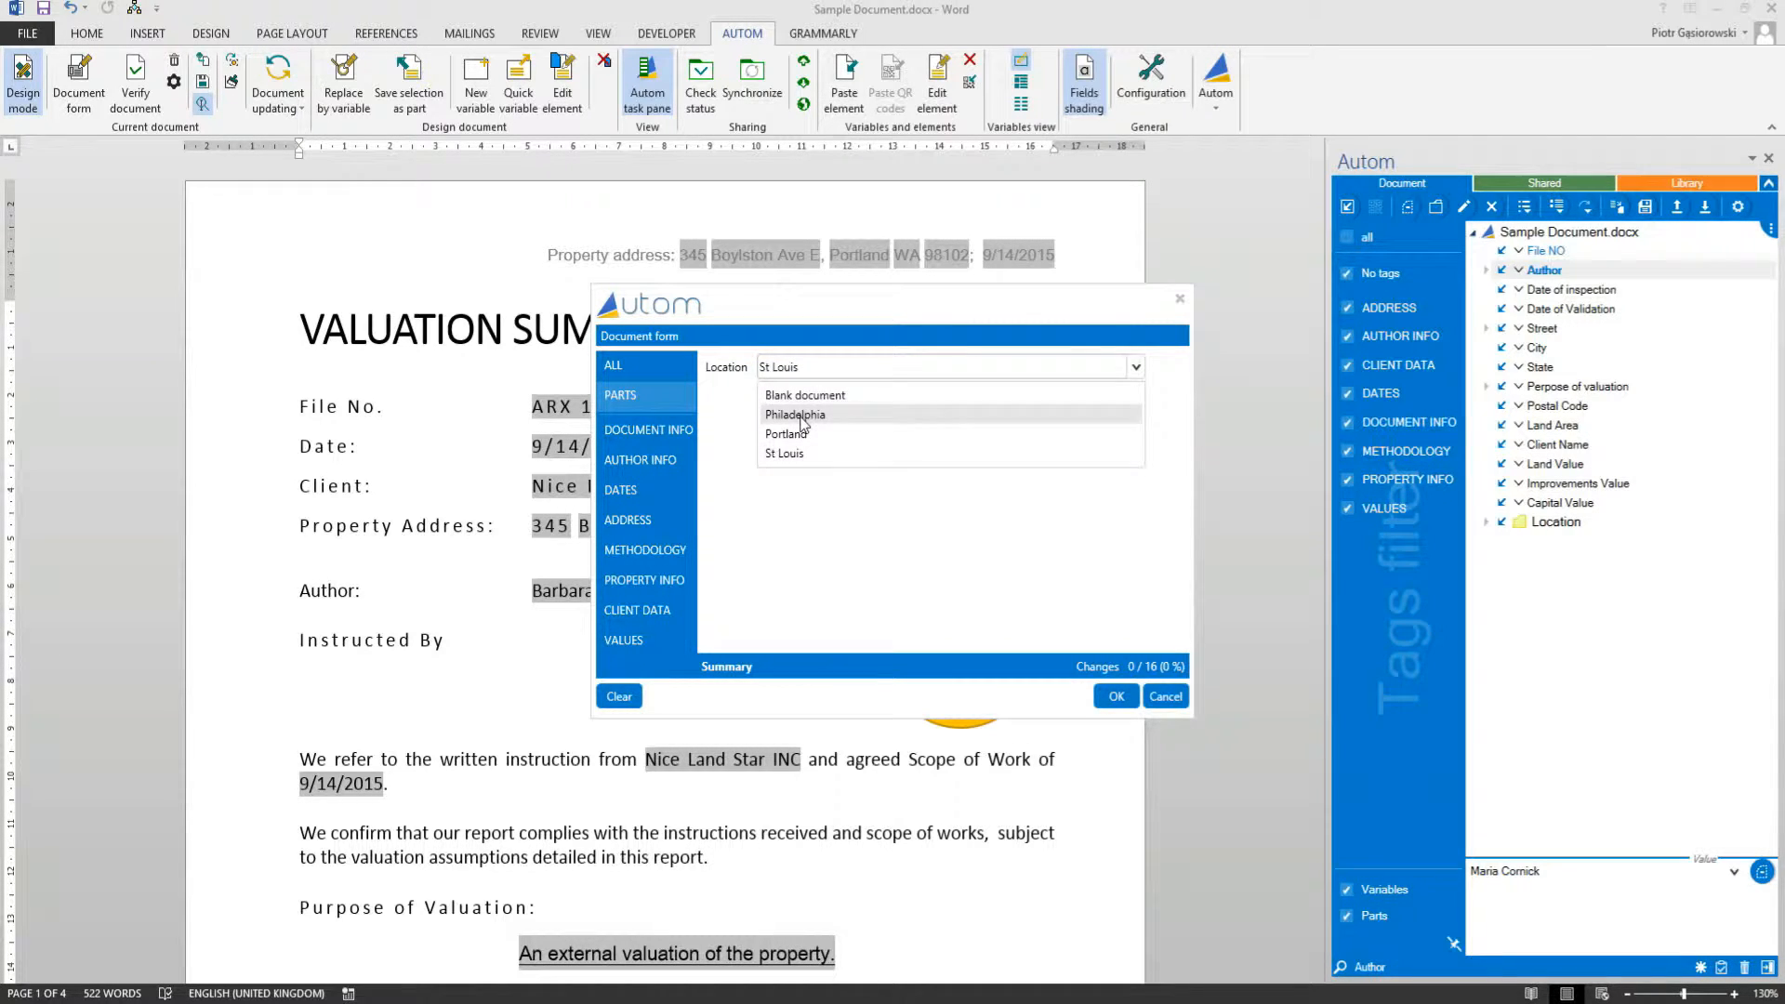
pyautogui.click(795, 415)
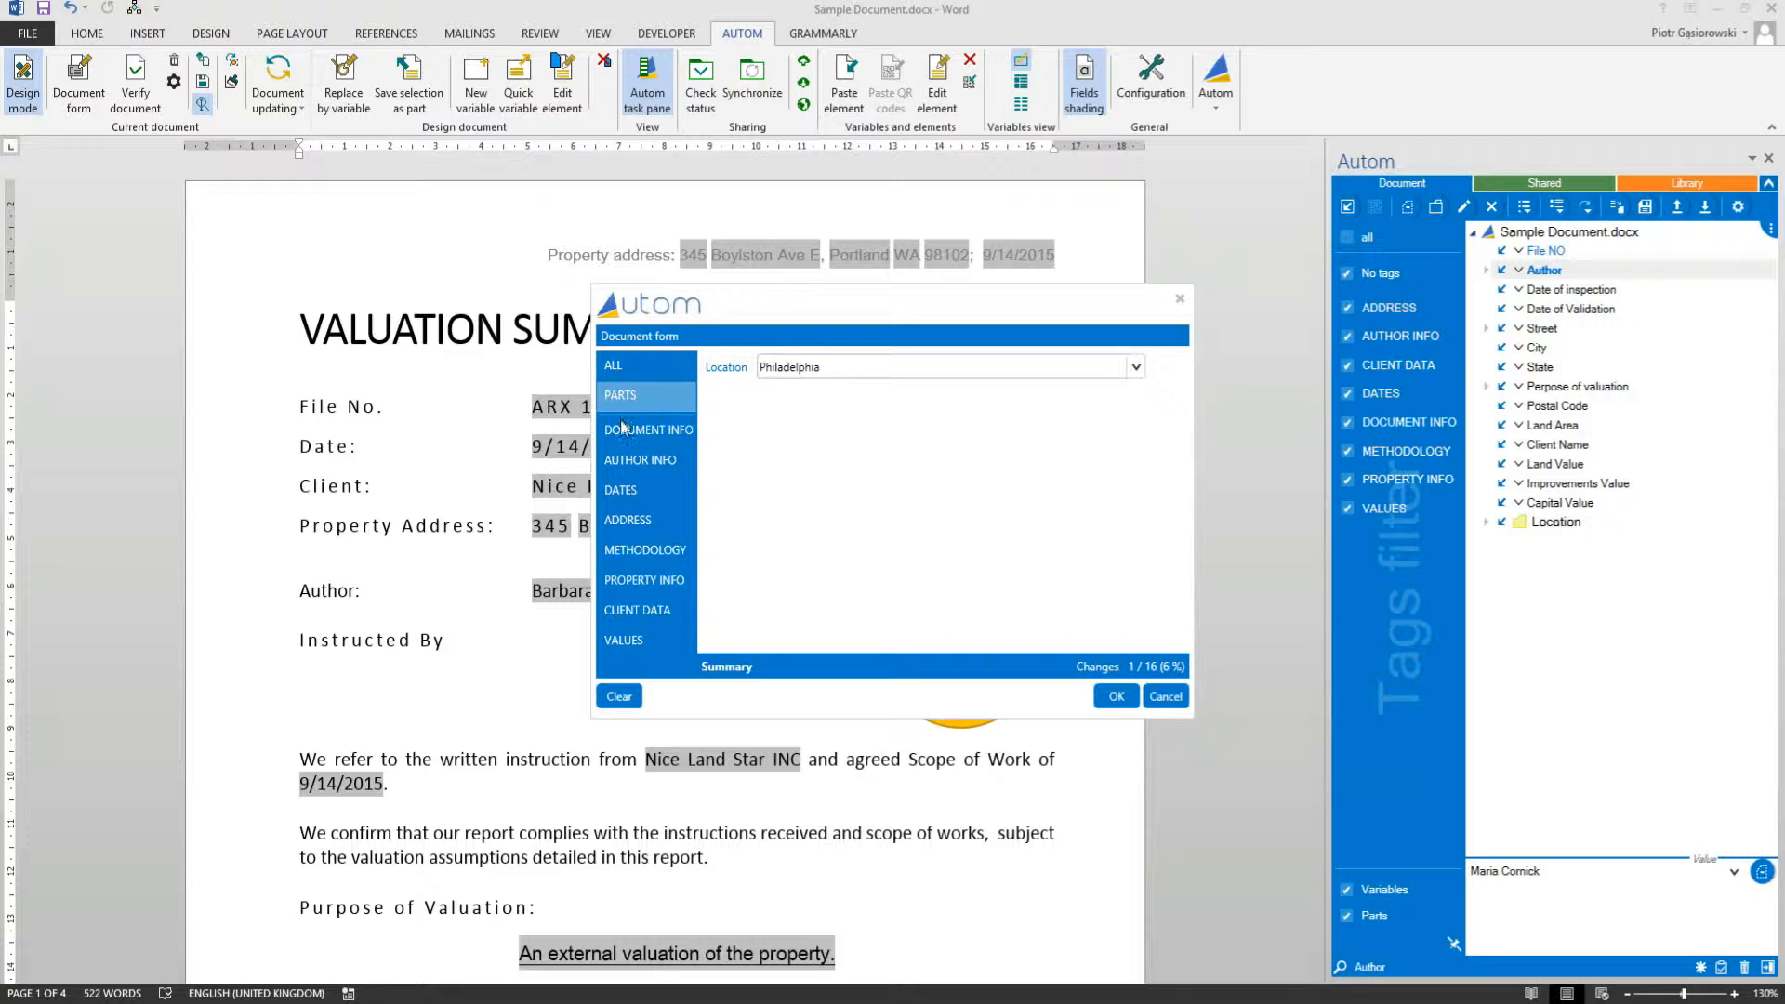
# Step: Set File NO in the form's document info to ARX W2323-2016 and apply the form to the document
pyautogui.click(688, 430)
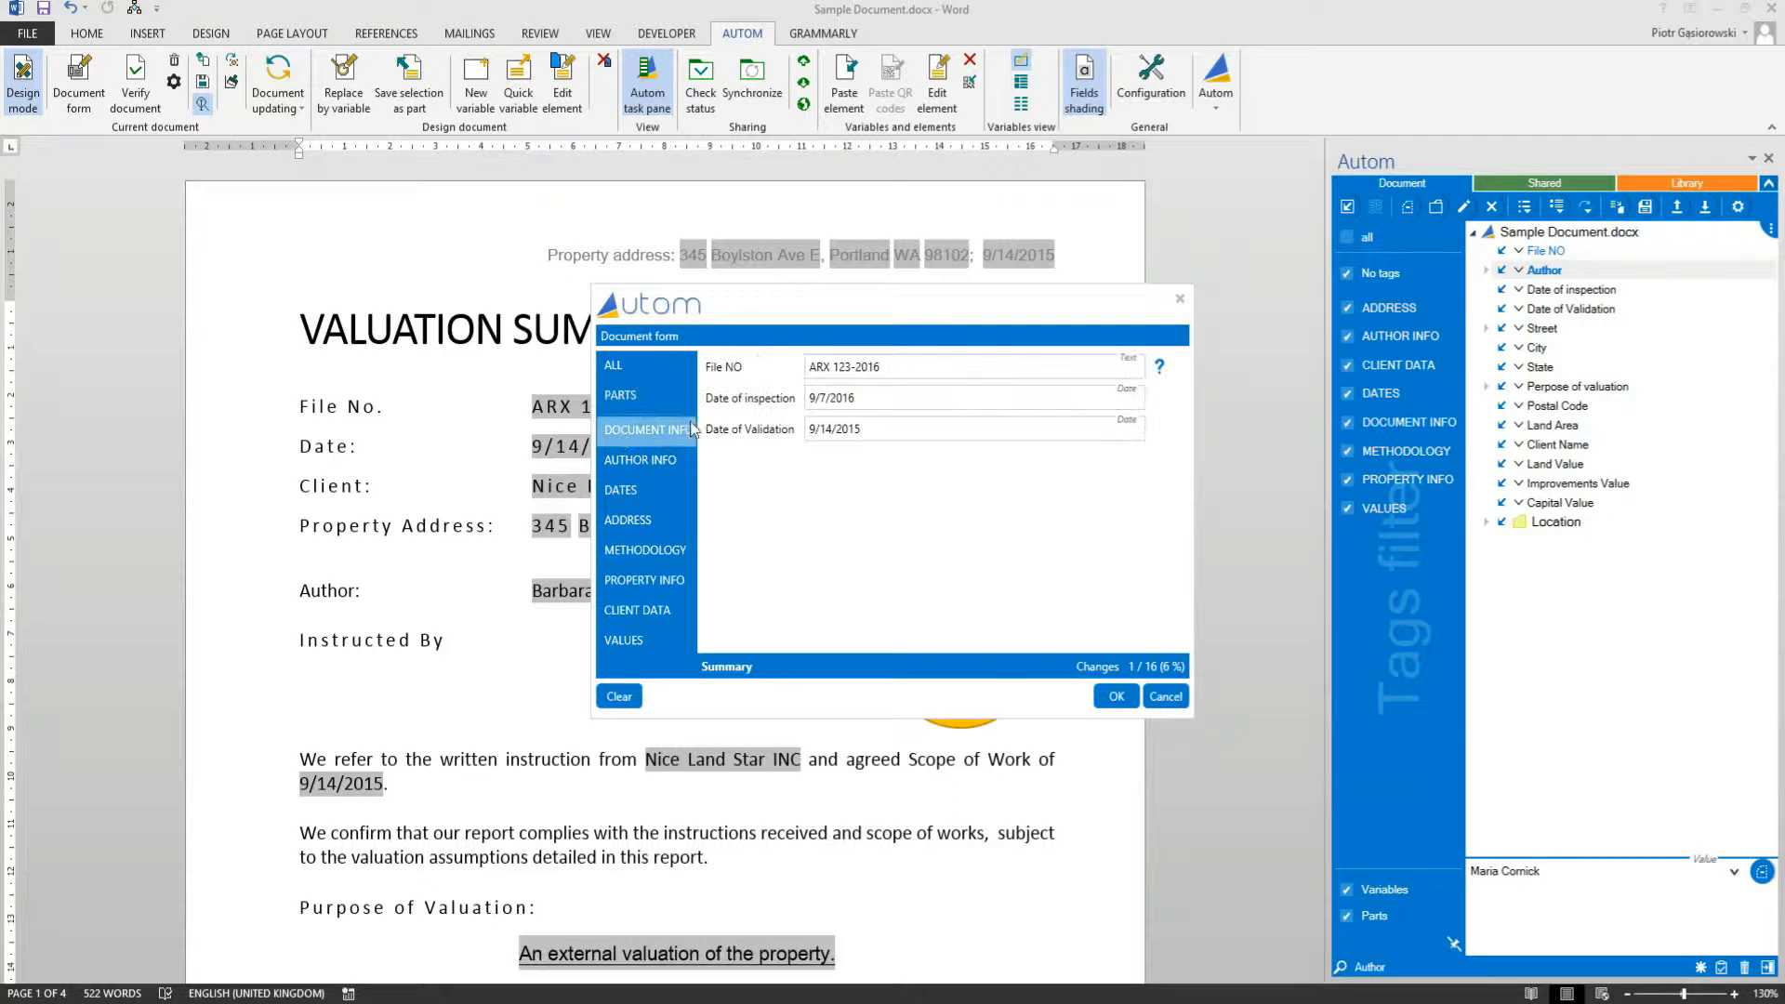
pyautogui.moveTo(833, 368); pyautogui.dragTo(846, 369)
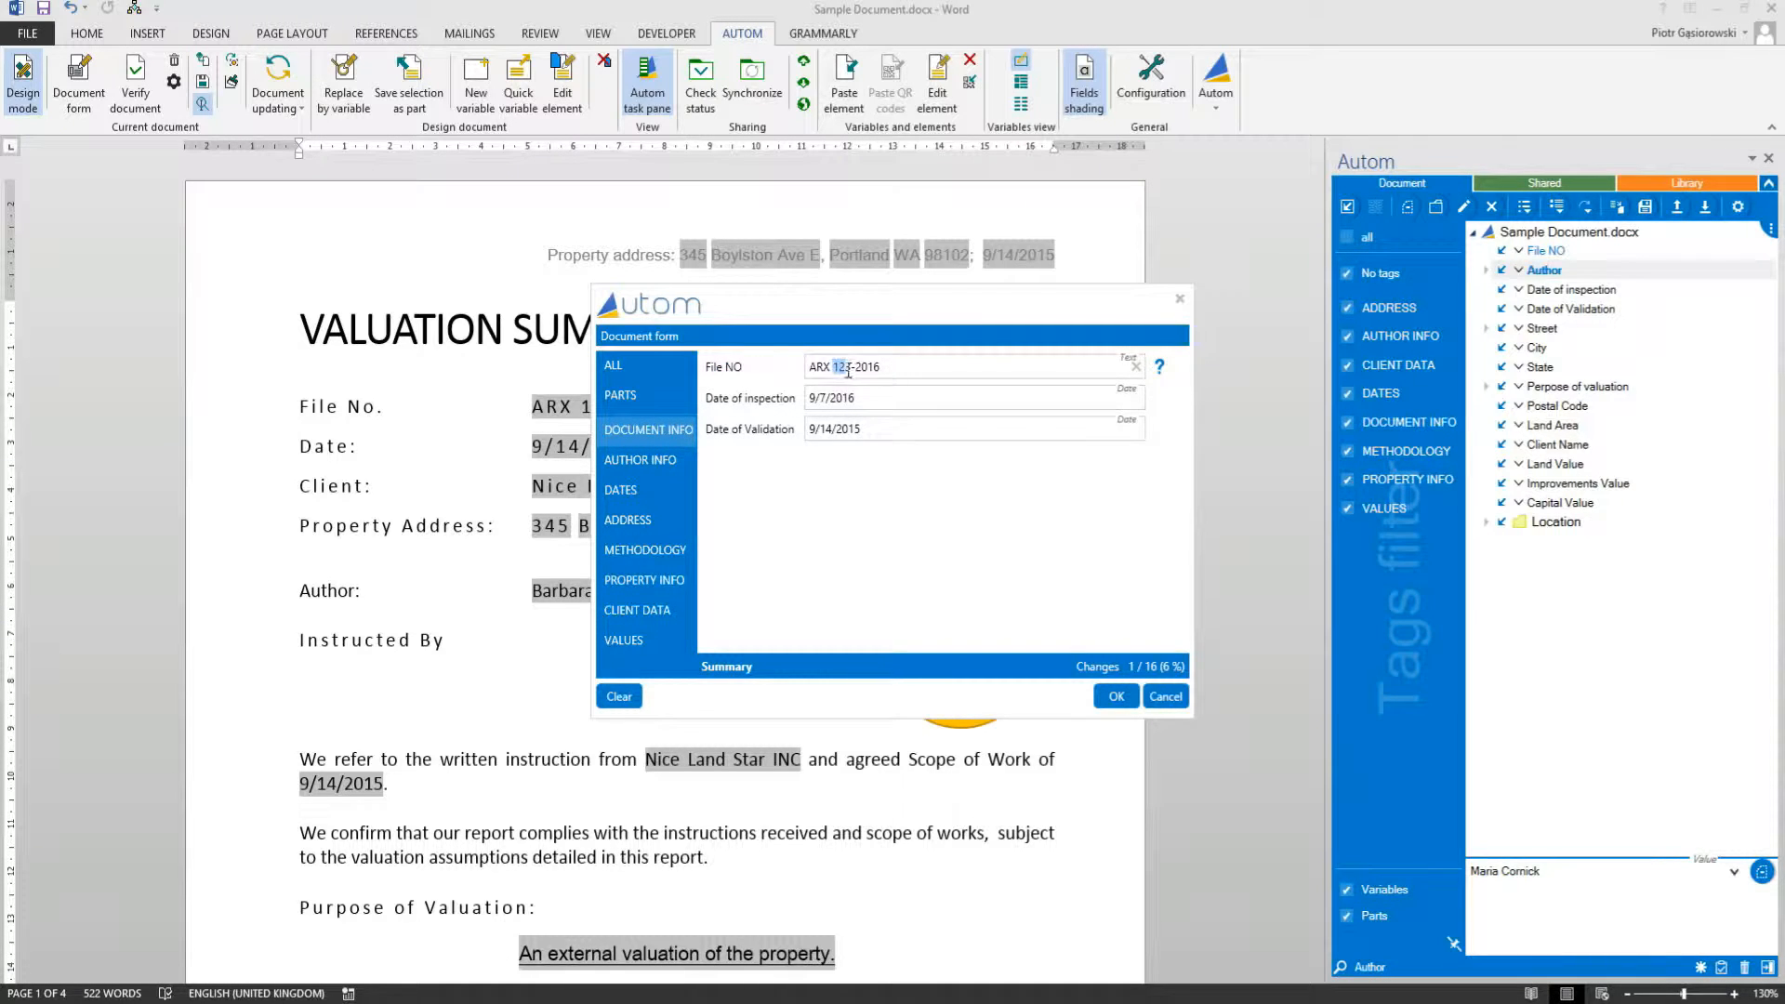
pyautogui.write('W2323')
pyautogui.click(1109, 704)
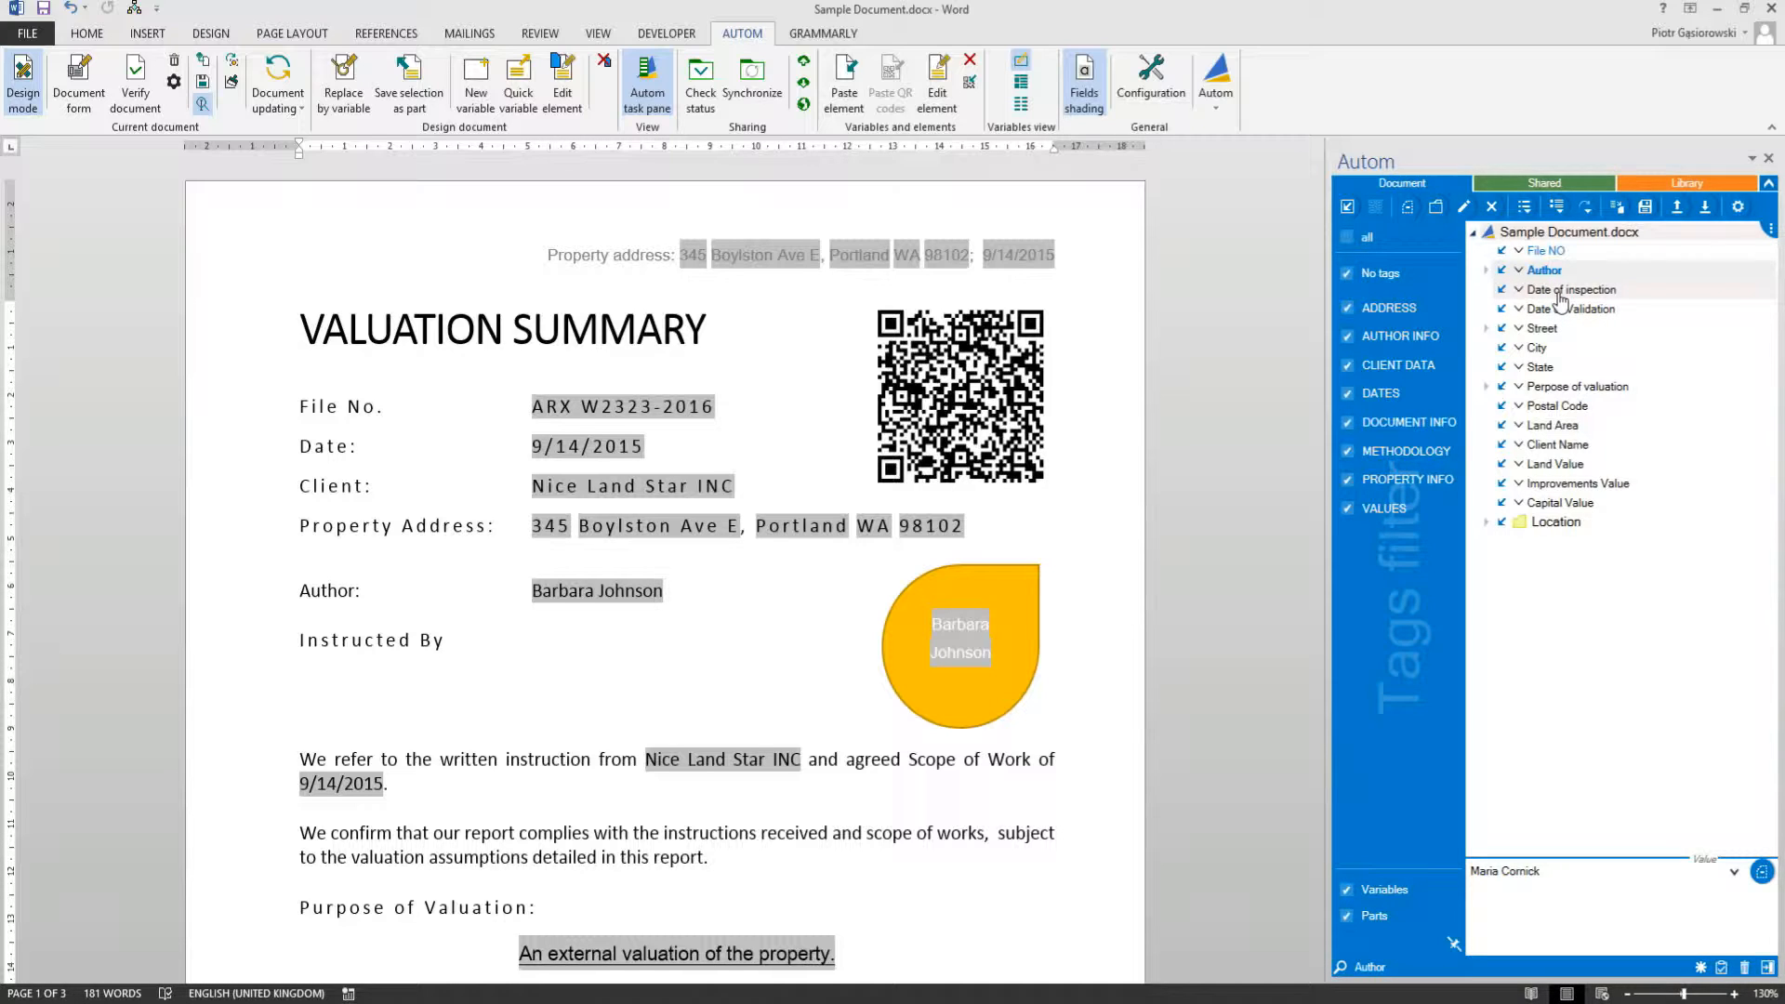
pyautogui.click(1561, 296)
pyautogui.click(1571, 310)
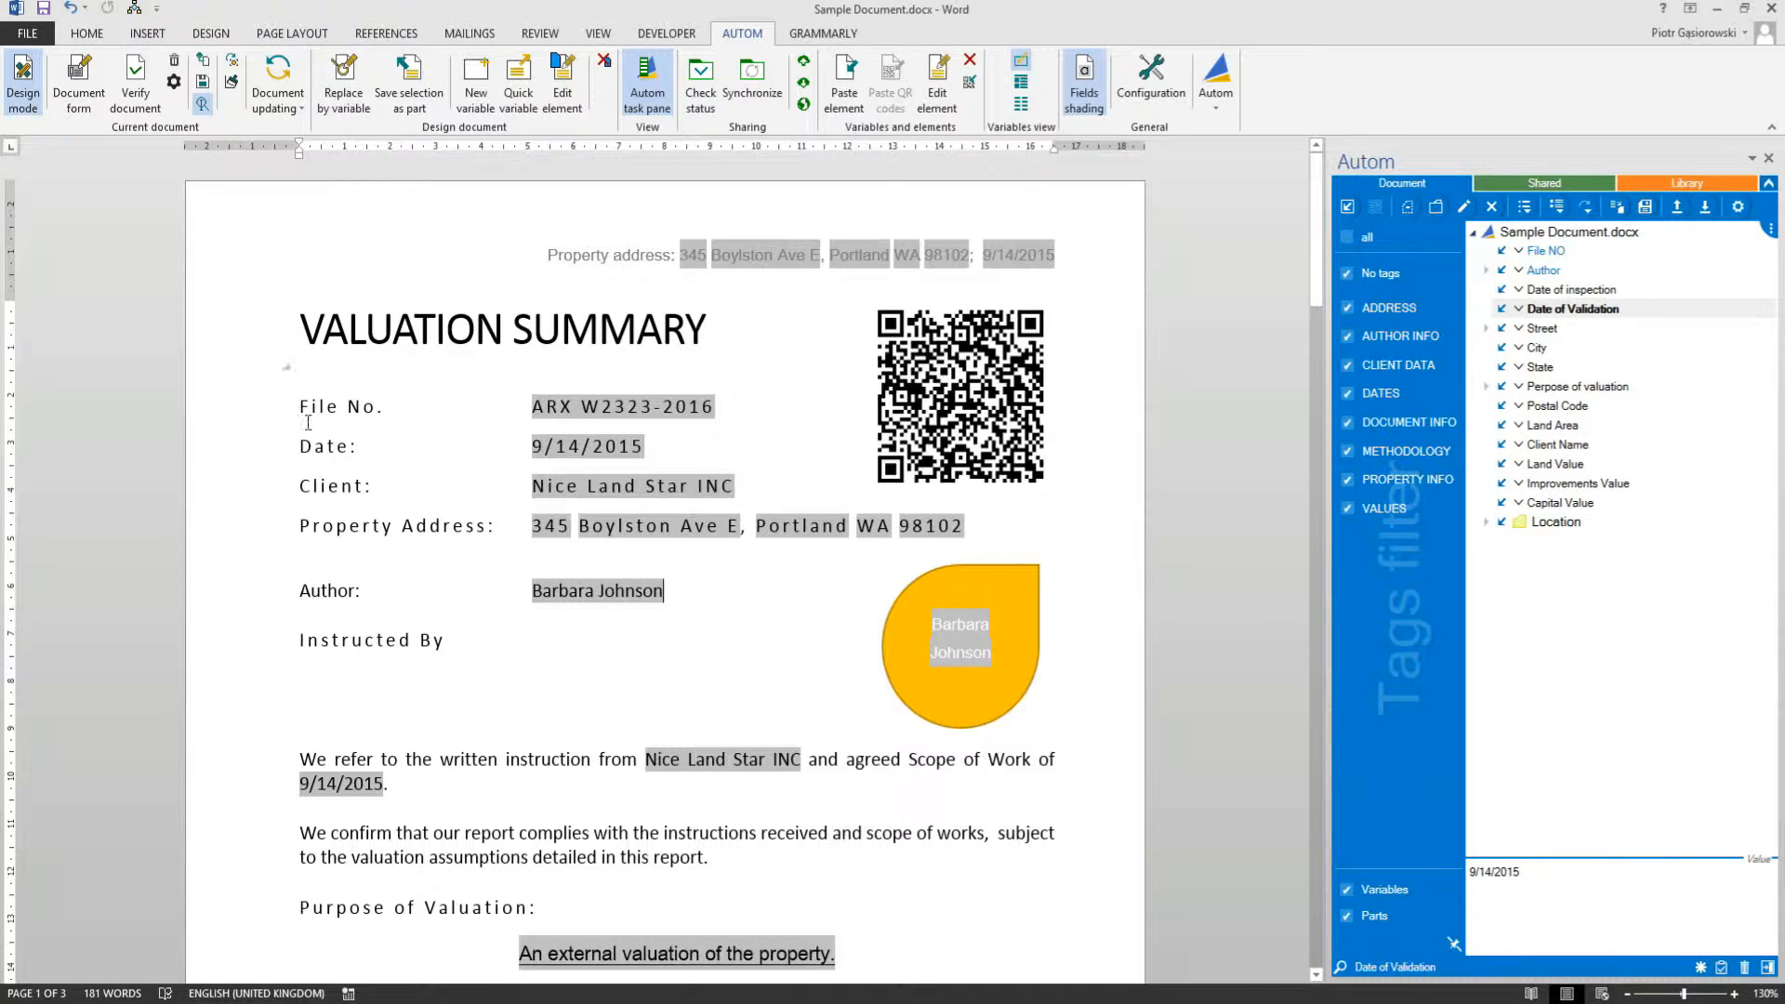
pyautogui.click(1547, 254)
pyautogui.moveTo(1581, 876); pyautogui.dragTo(1500, 872)
pyautogui.write('34')
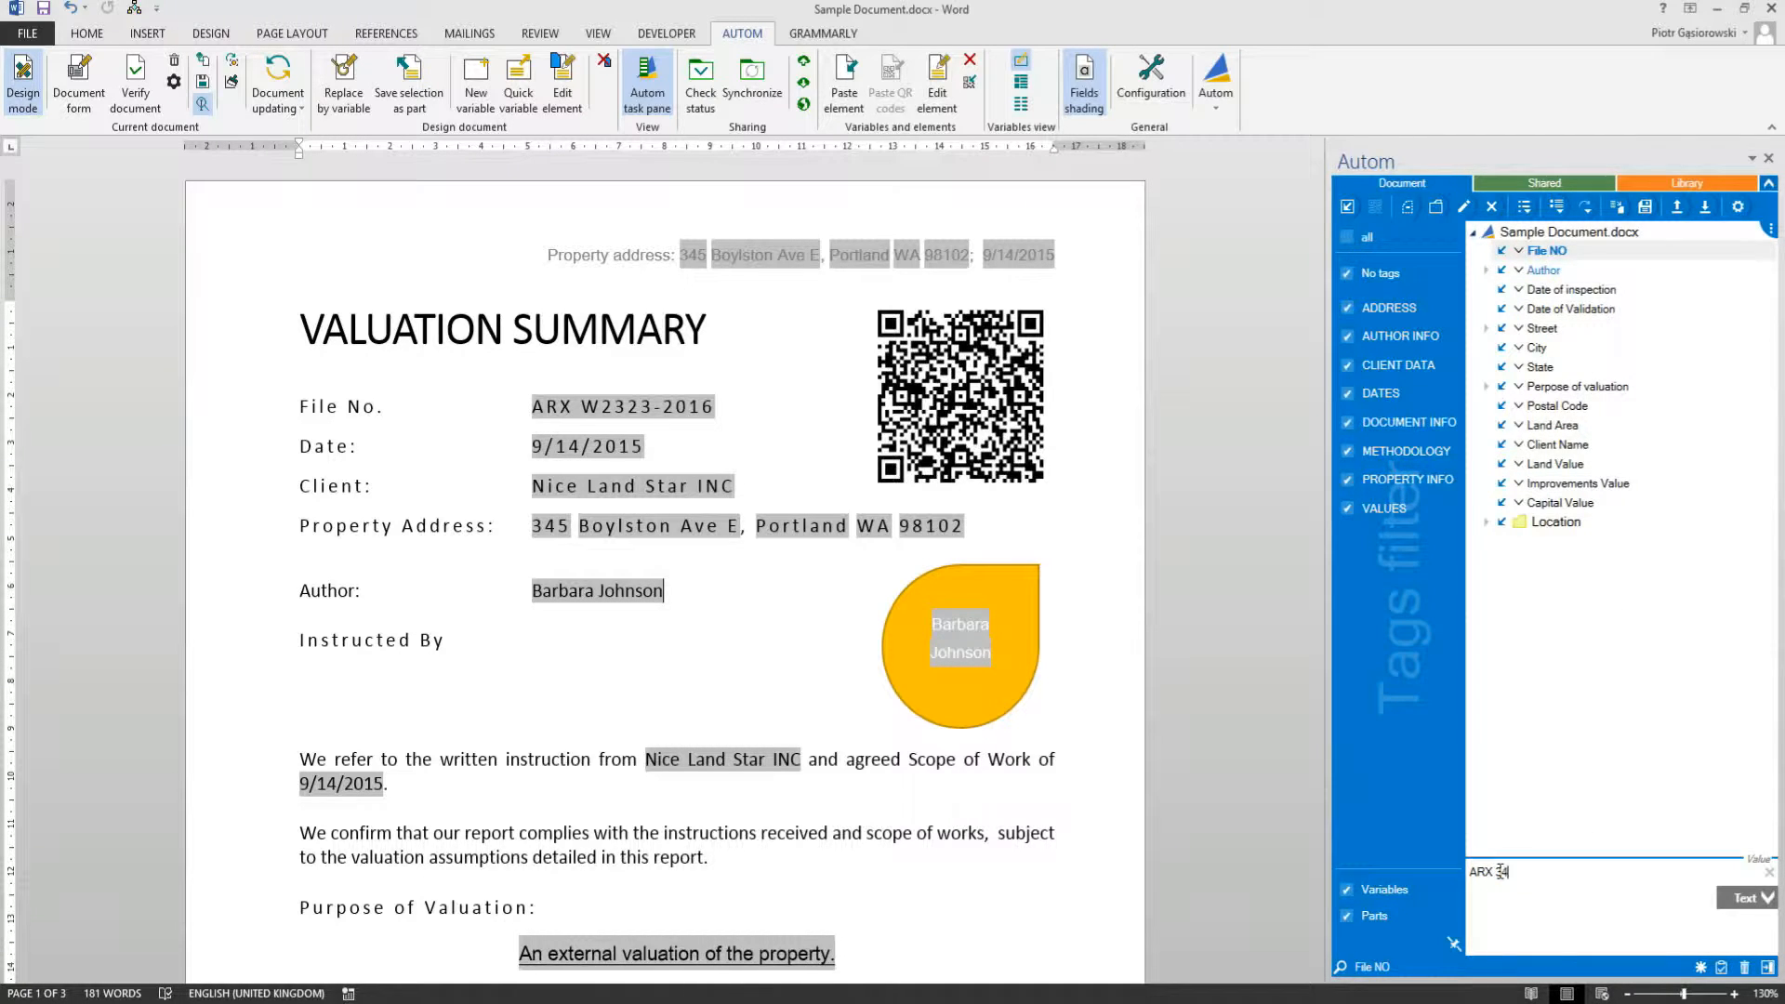
pyautogui.write('2345-2017')
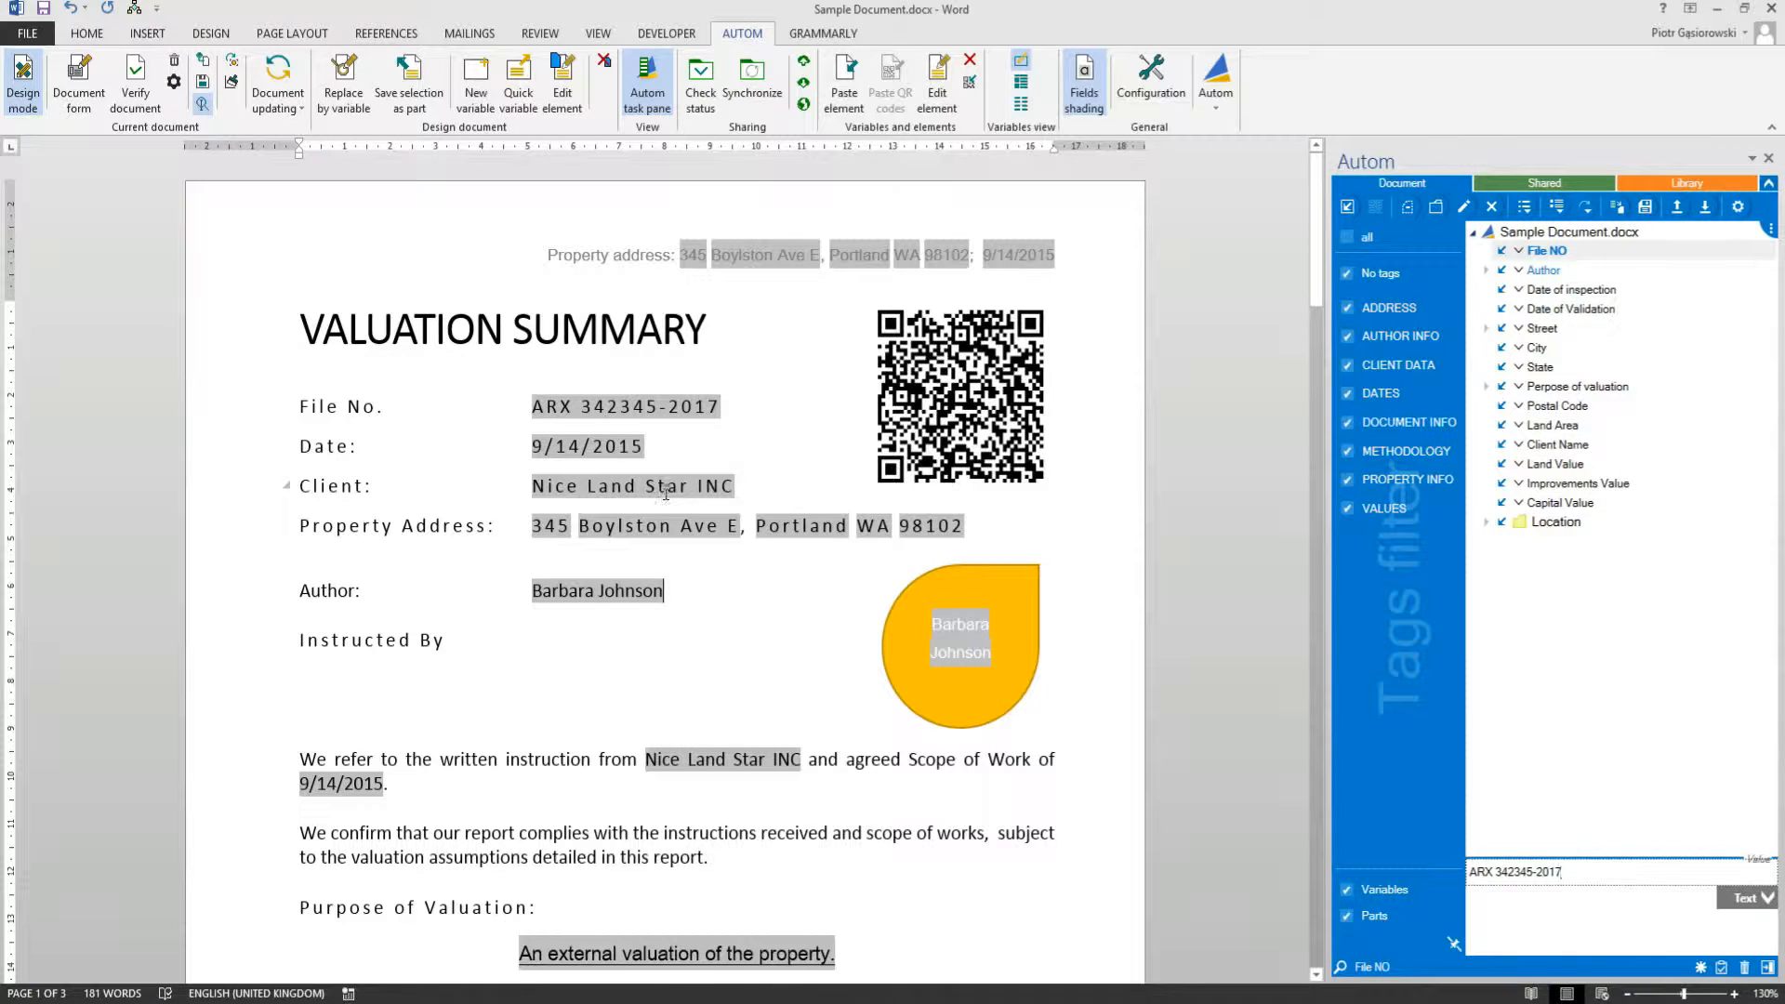
# Step: Locate the Client Name, City and Author variables from their fields in the text, and switch the Author to the first predefined name
pyautogui.click(665, 493)
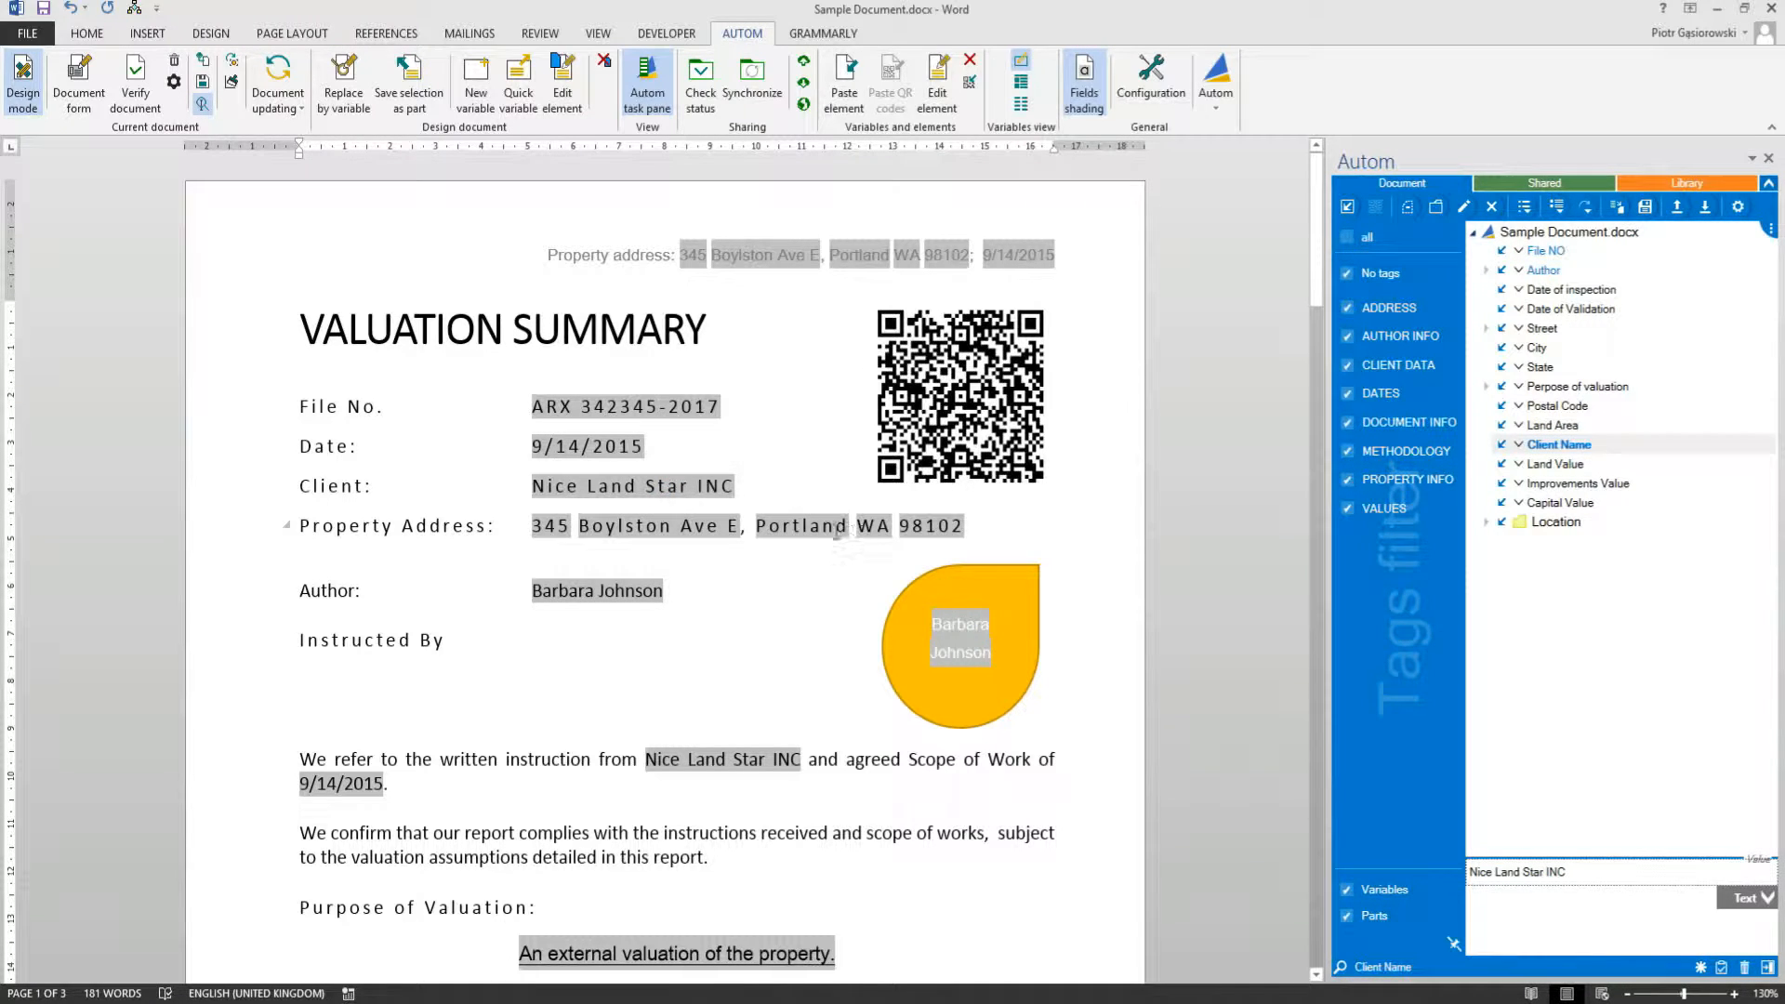
pyautogui.click(838, 533)
pyautogui.click(649, 595)
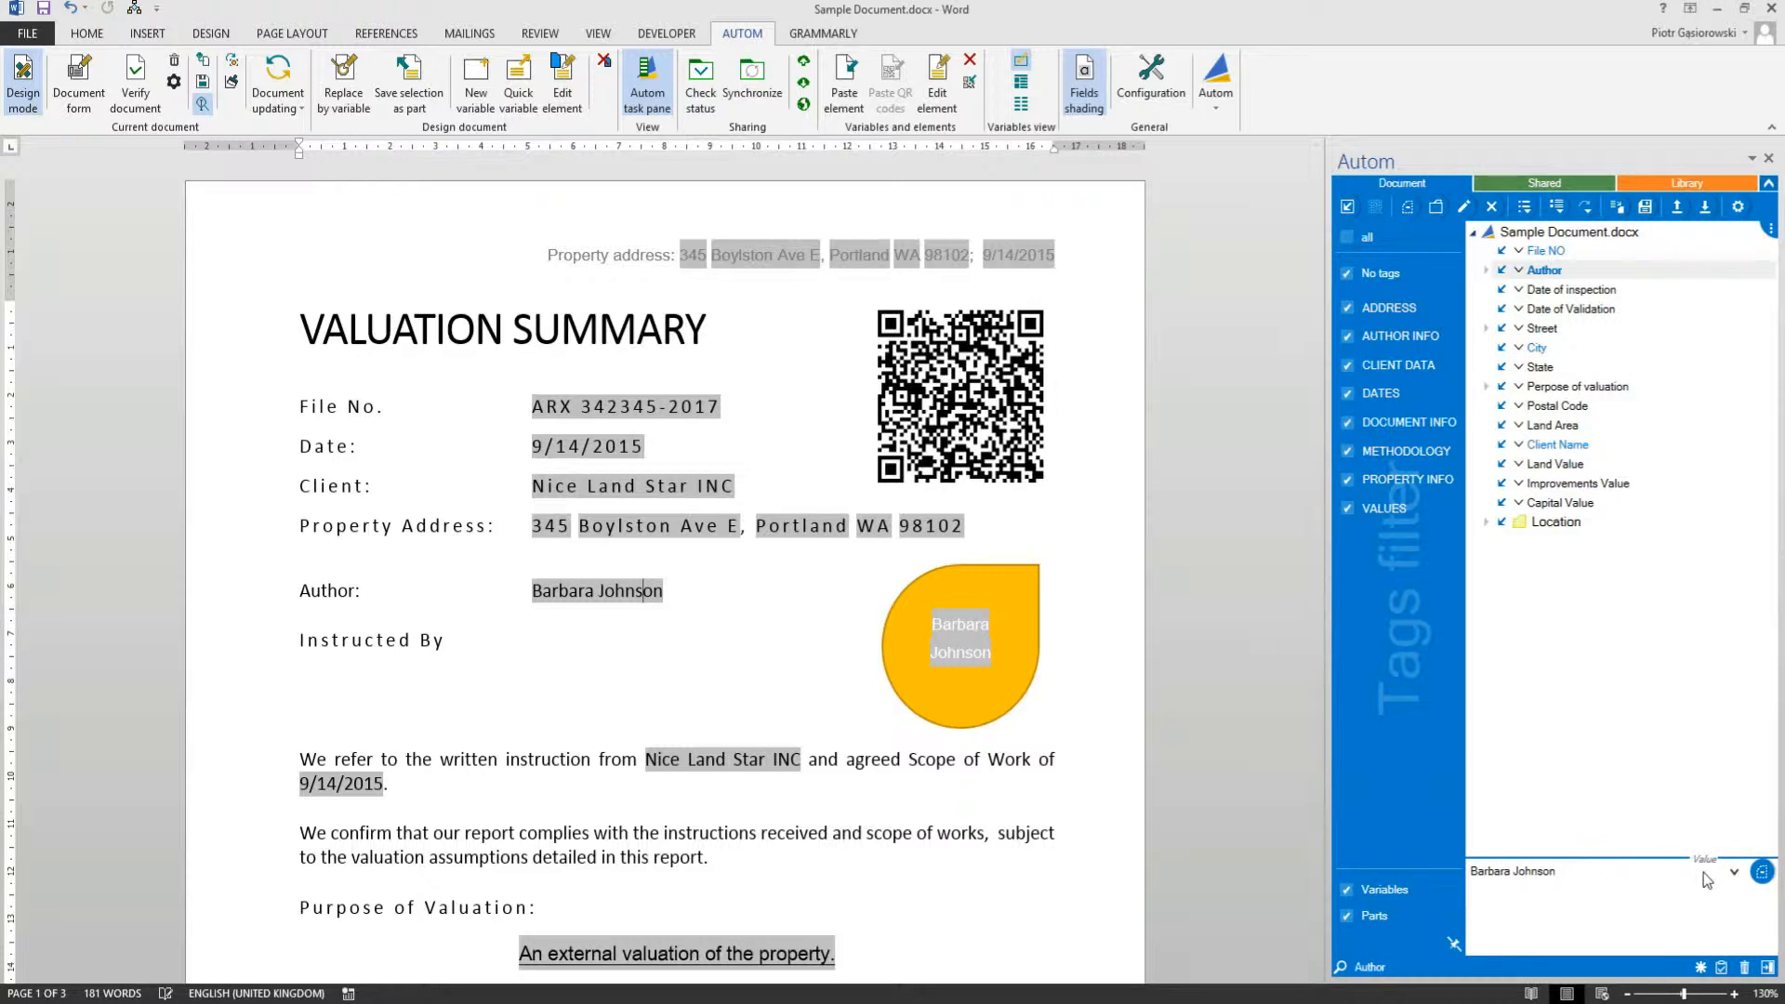
pyautogui.click(1525, 914)
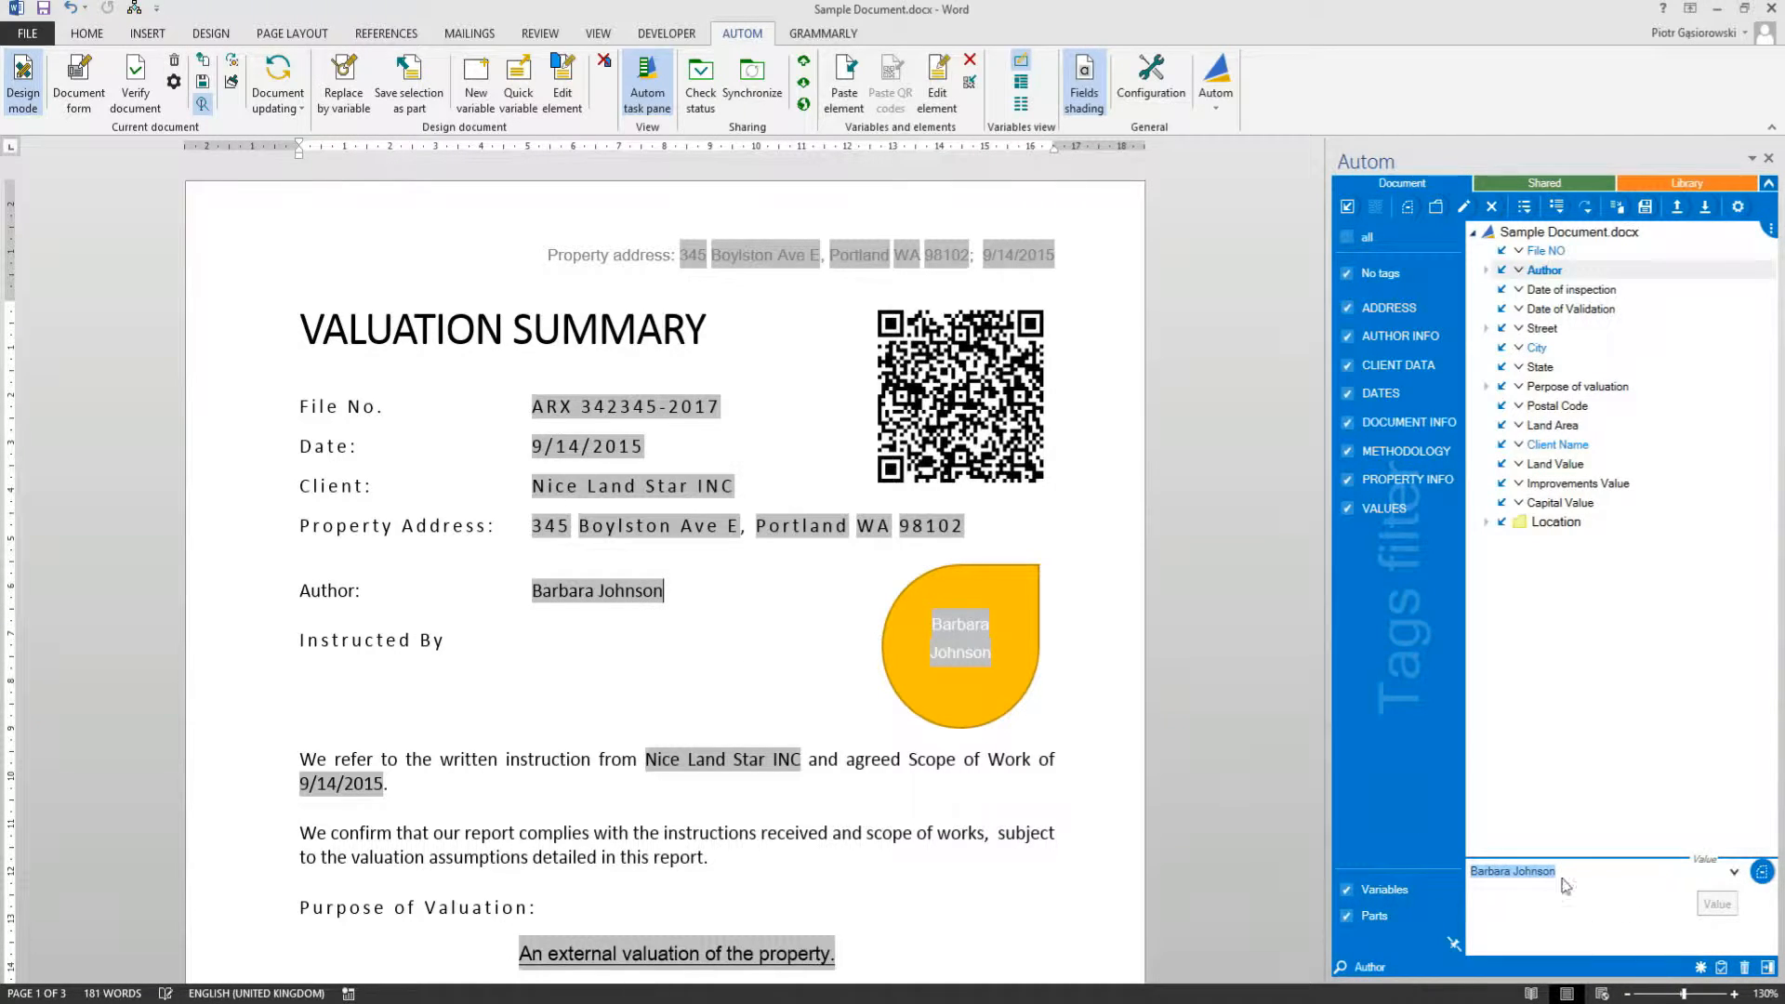
pyautogui.click(1733, 873)
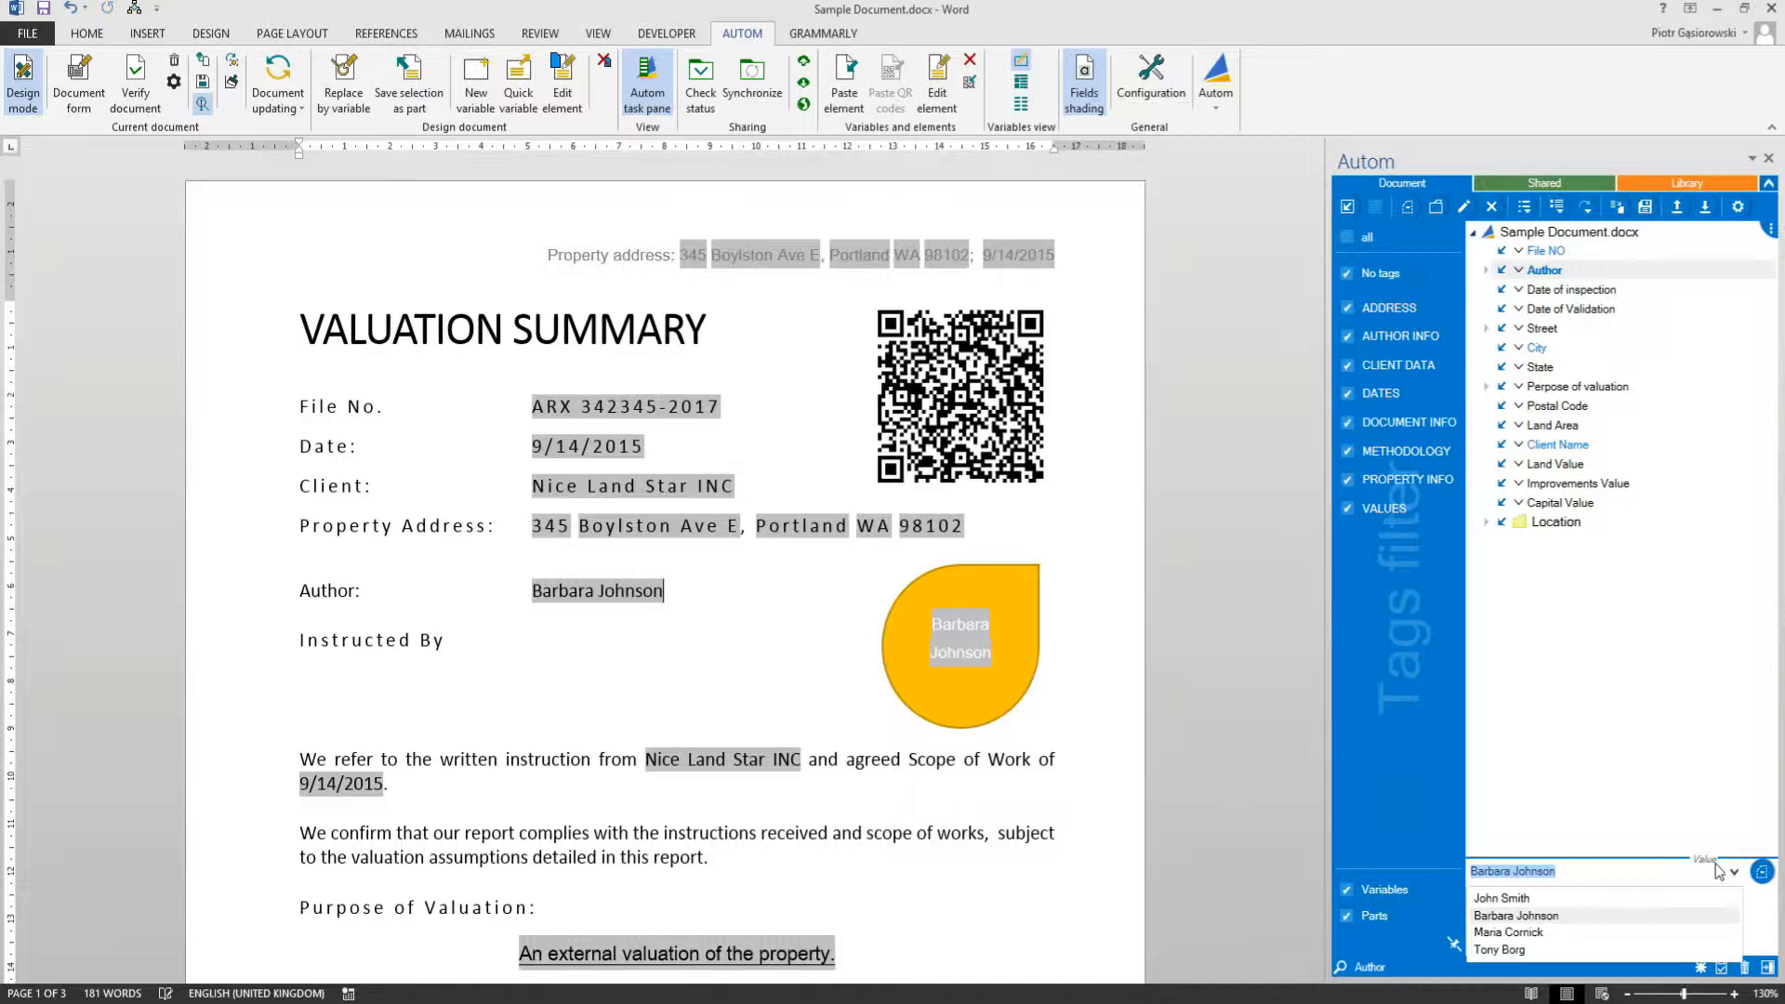
pyautogui.click(1515, 900)
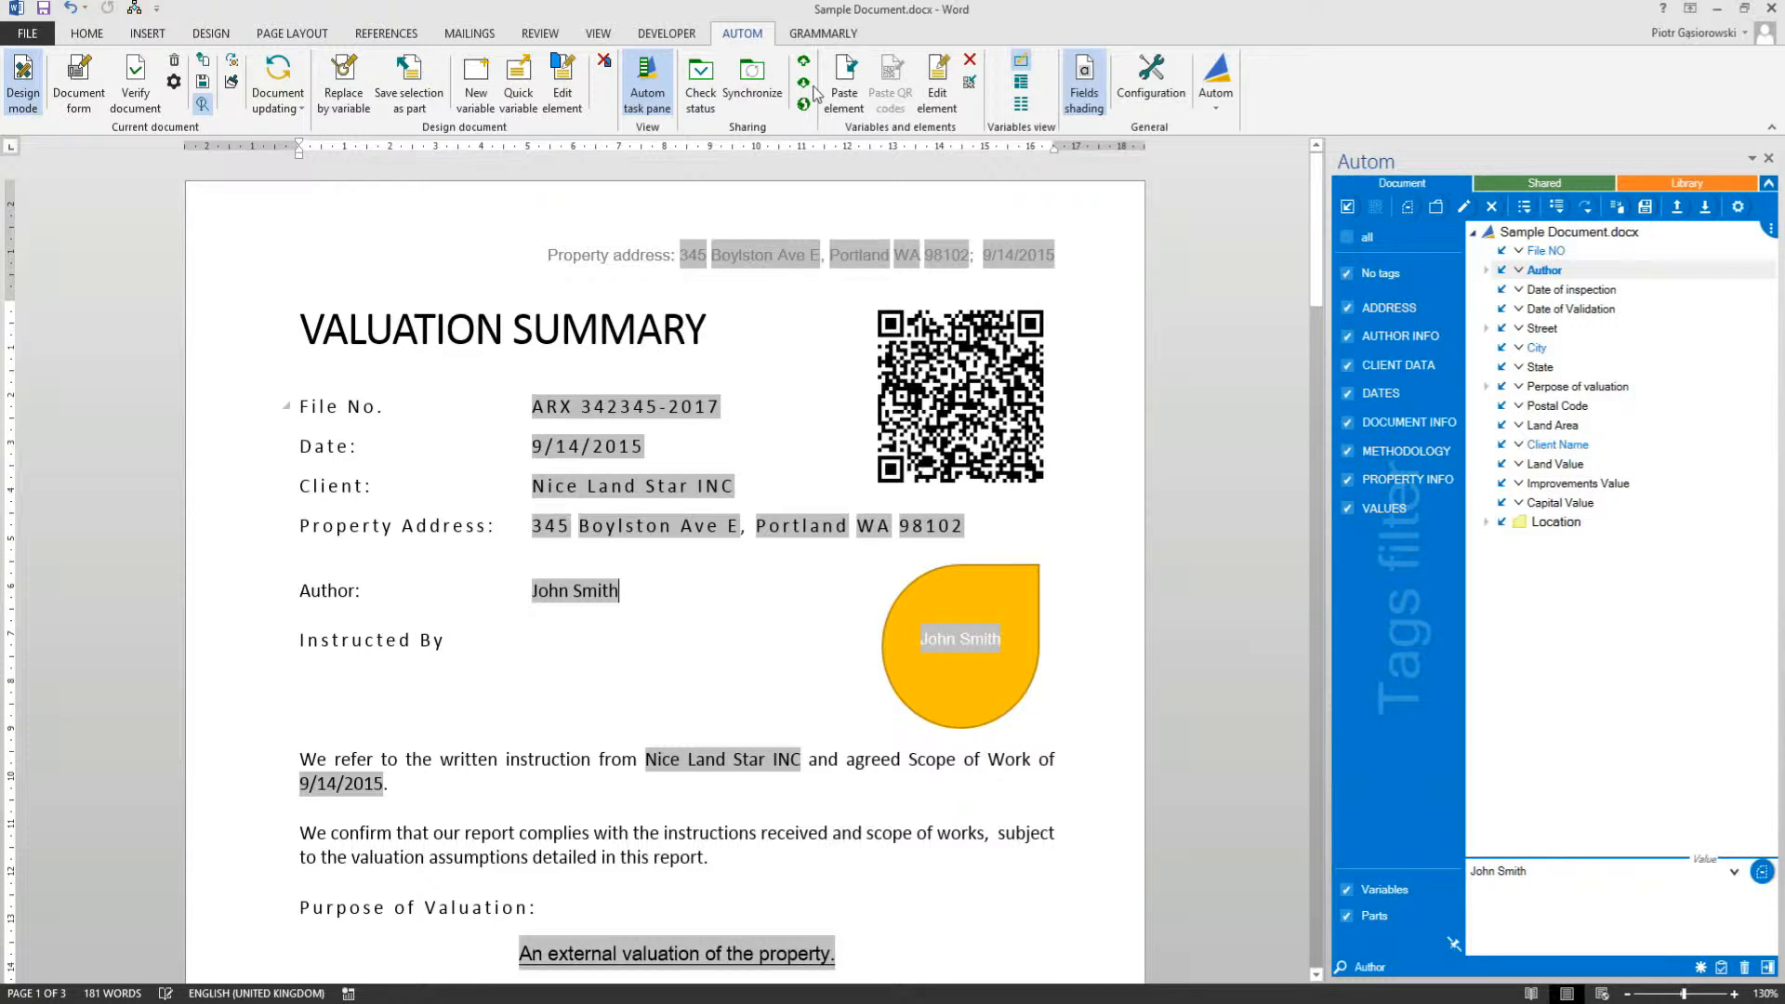
# Step: Share the document's variables through Google Drive under the name MyViDoc.docx
pyautogui.click(805, 63)
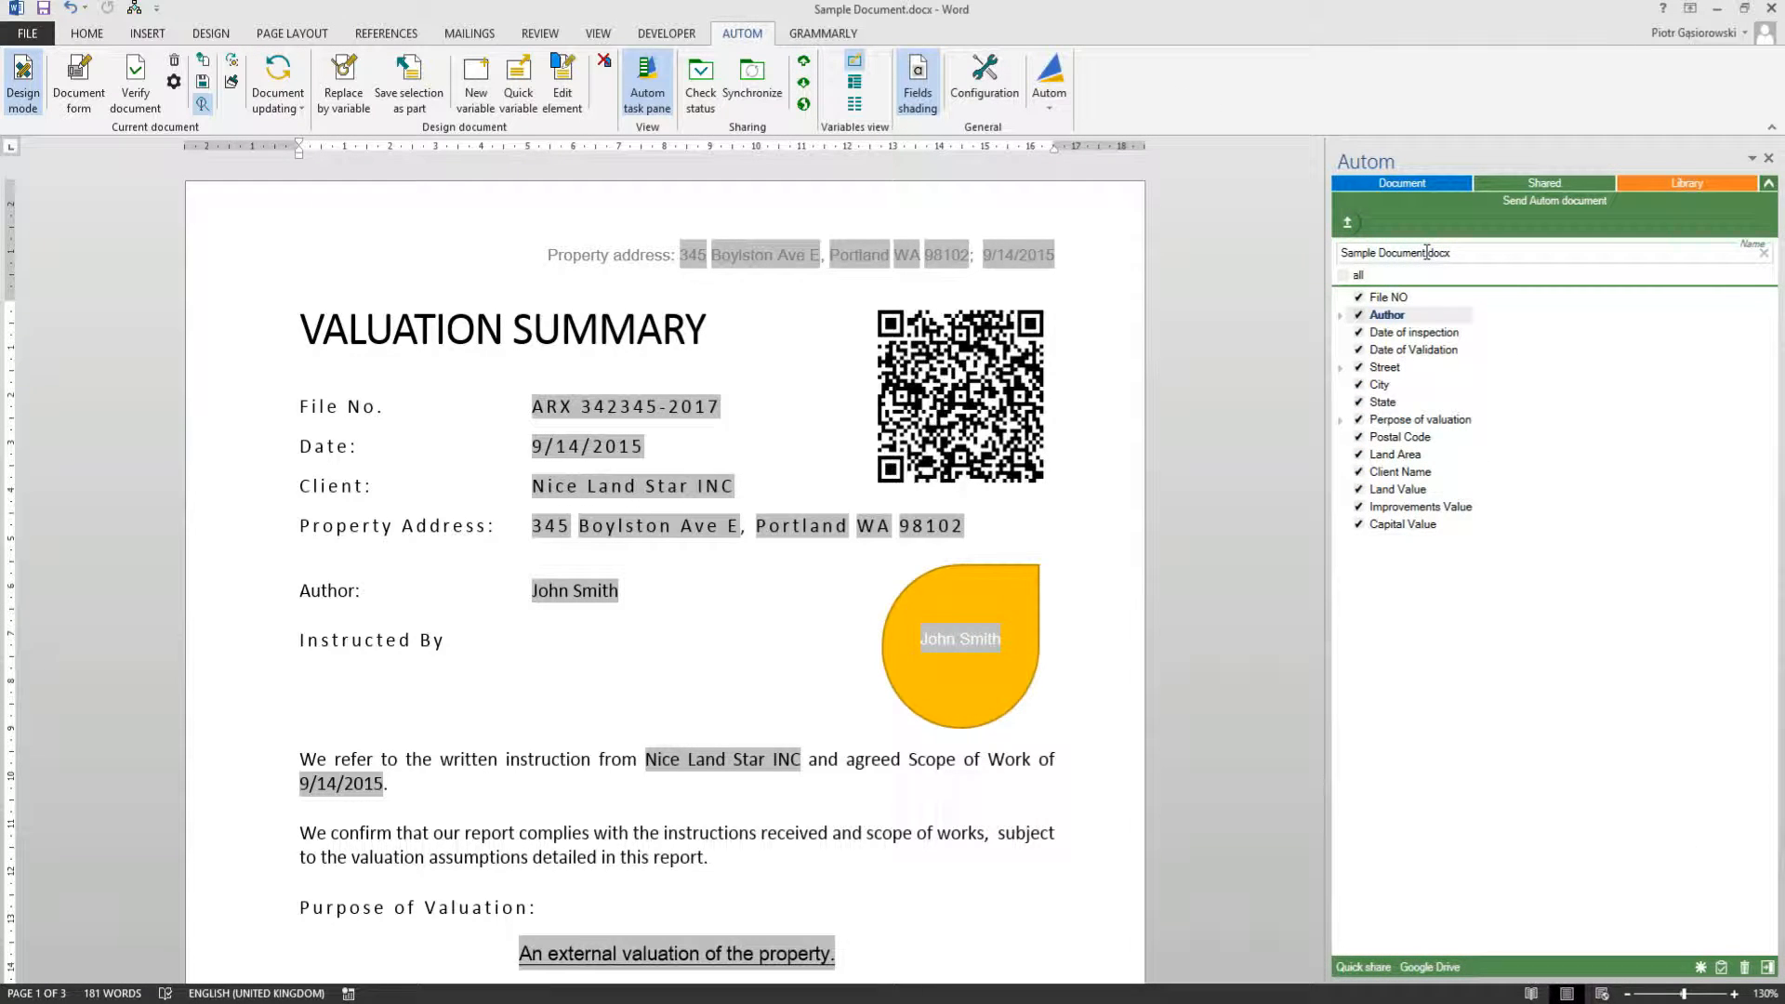
pyautogui.moveTo(1427, 252); pyautogui.dragTo(1275, 251)
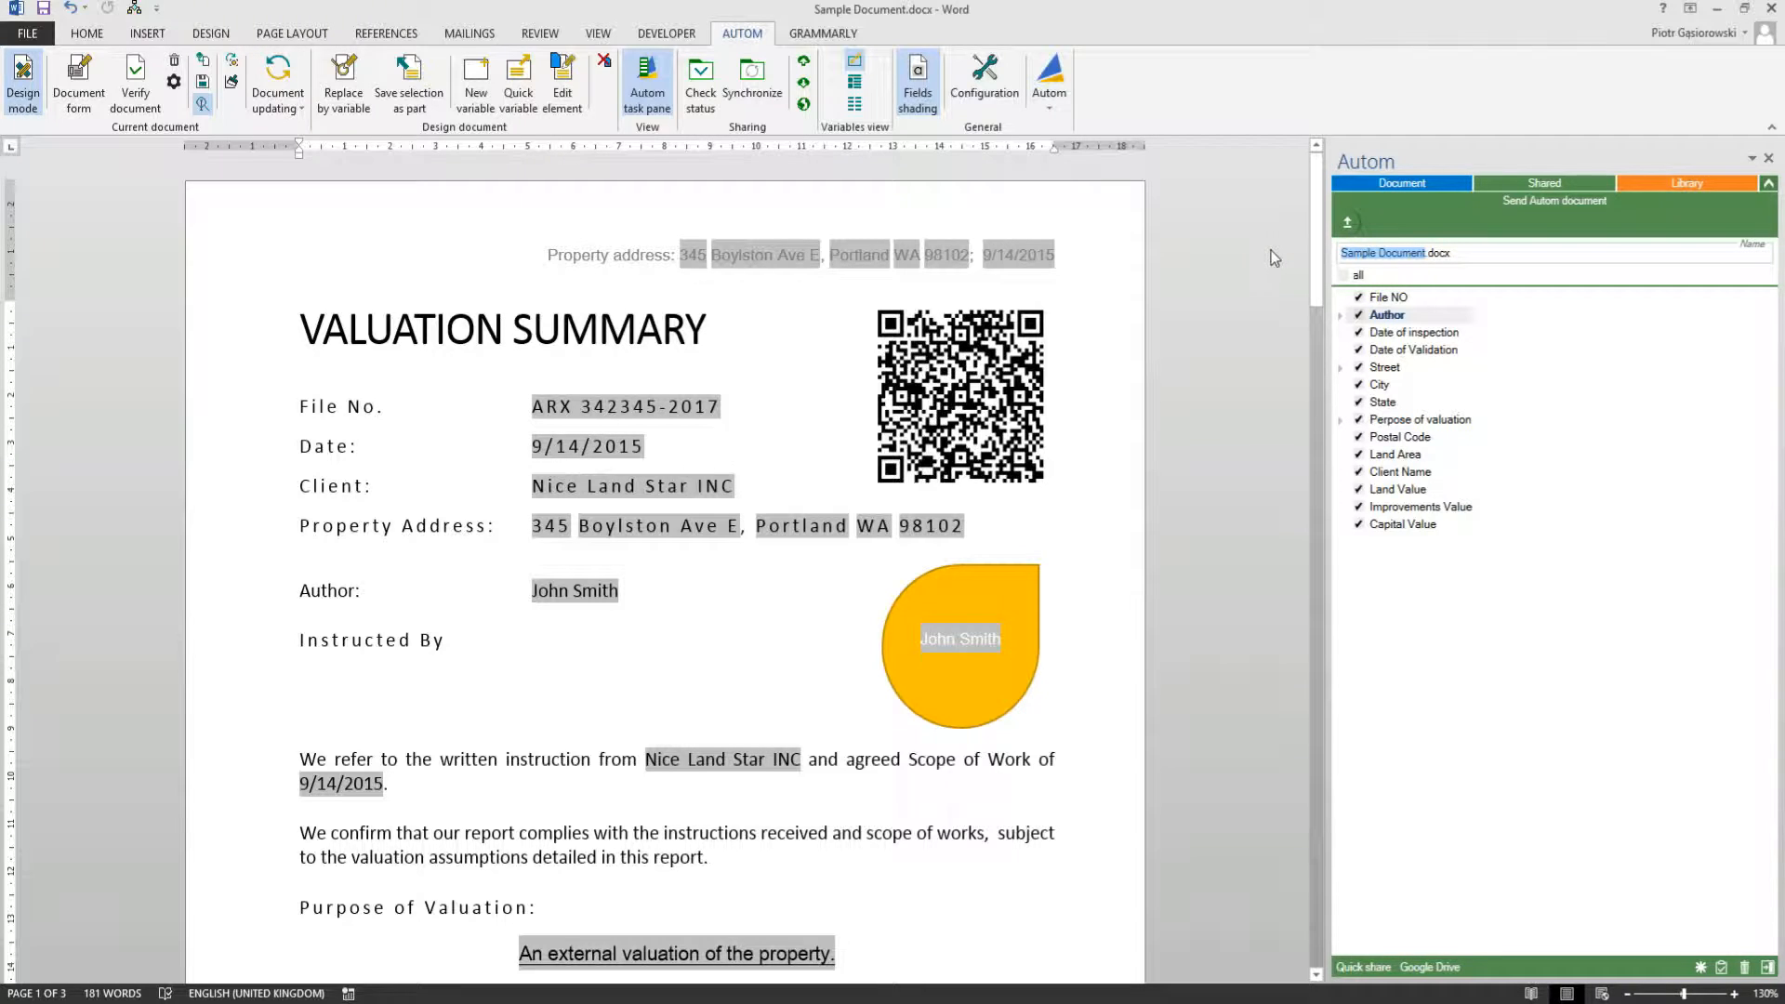
pyautogui.write('MyViDoc')
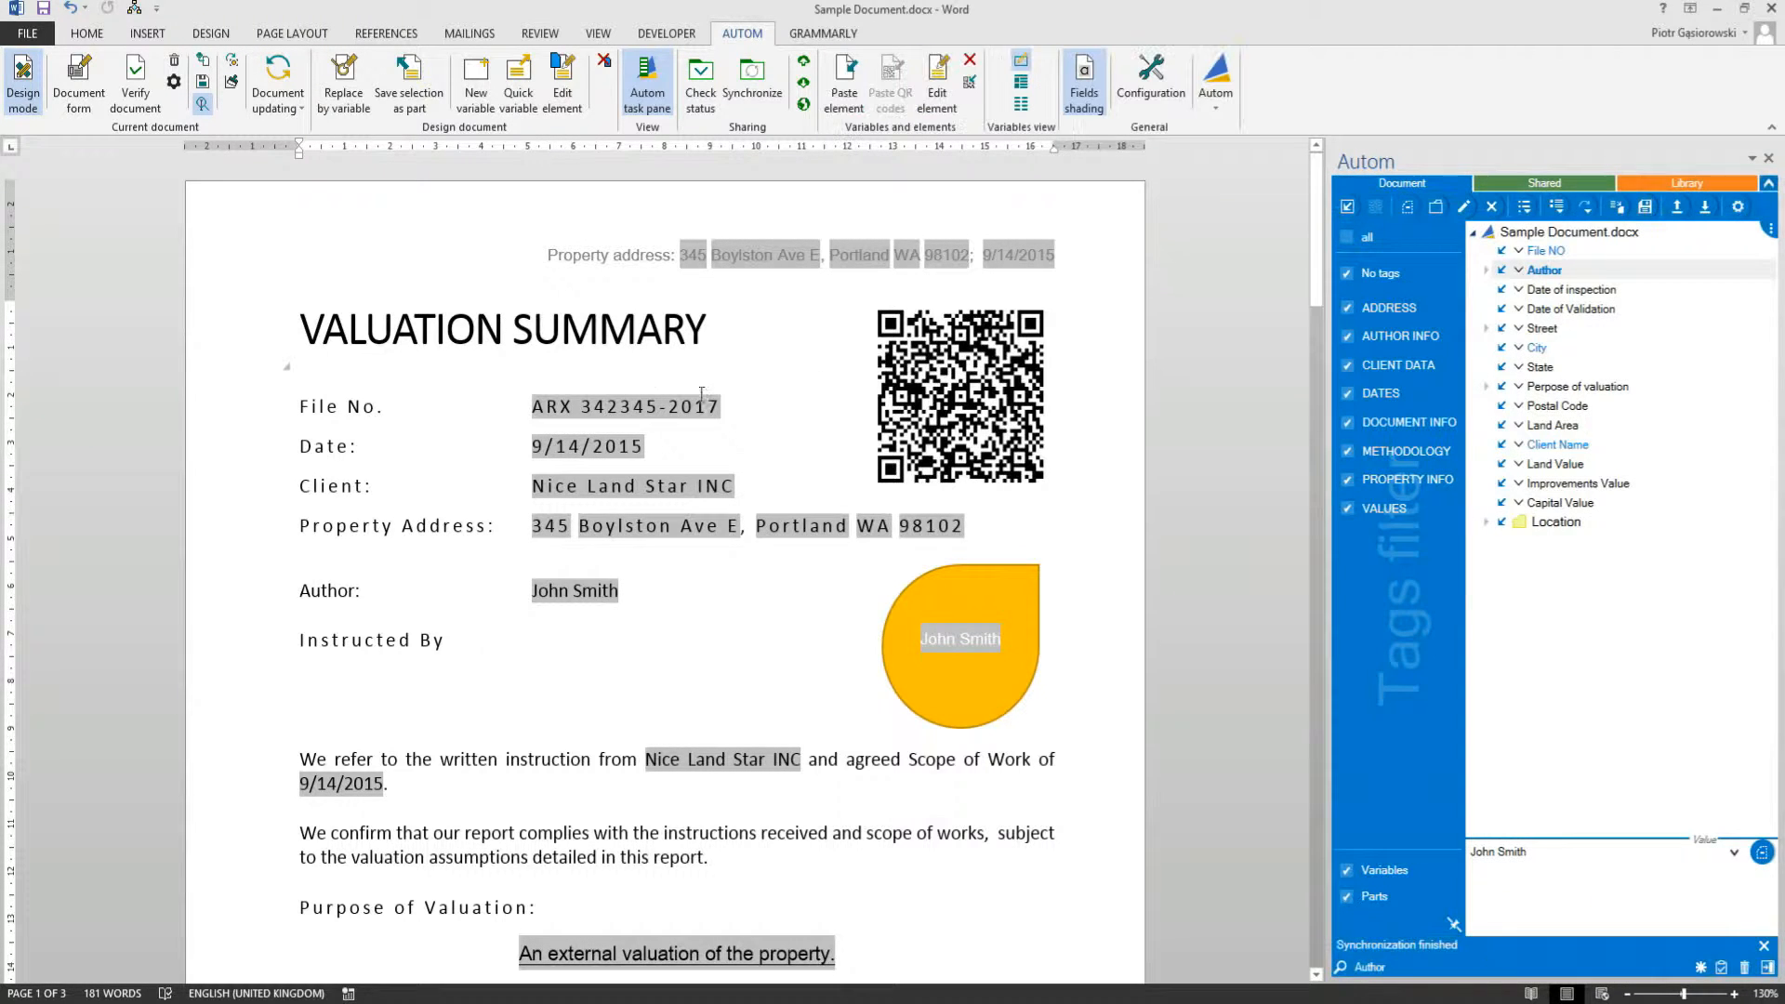
# Step: Replace the value of the File NO variable with asdafs
pyautogui.click(607, 402)
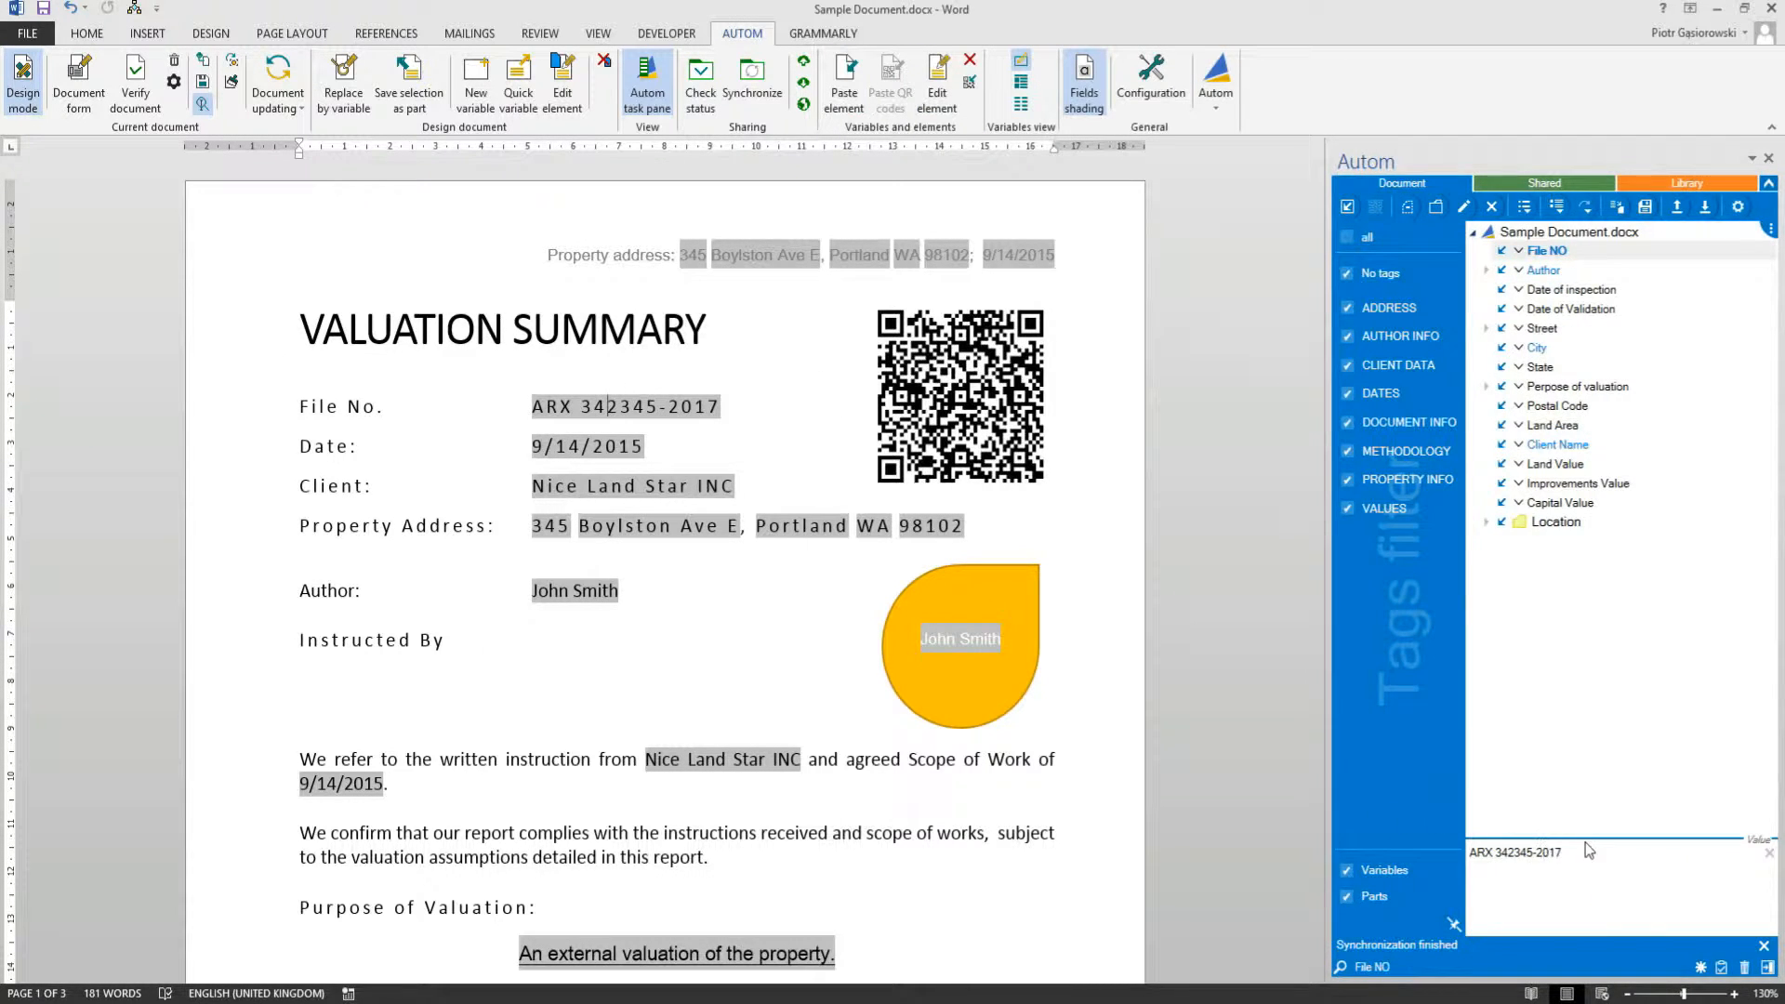
pyautogui.moveTo(1586, 846)
pyautogui.moveTo(1587, 847); pyautogui.dragTo(1376, 839)
pyautogui.write('asdafs')
pyautogui.press('Return')
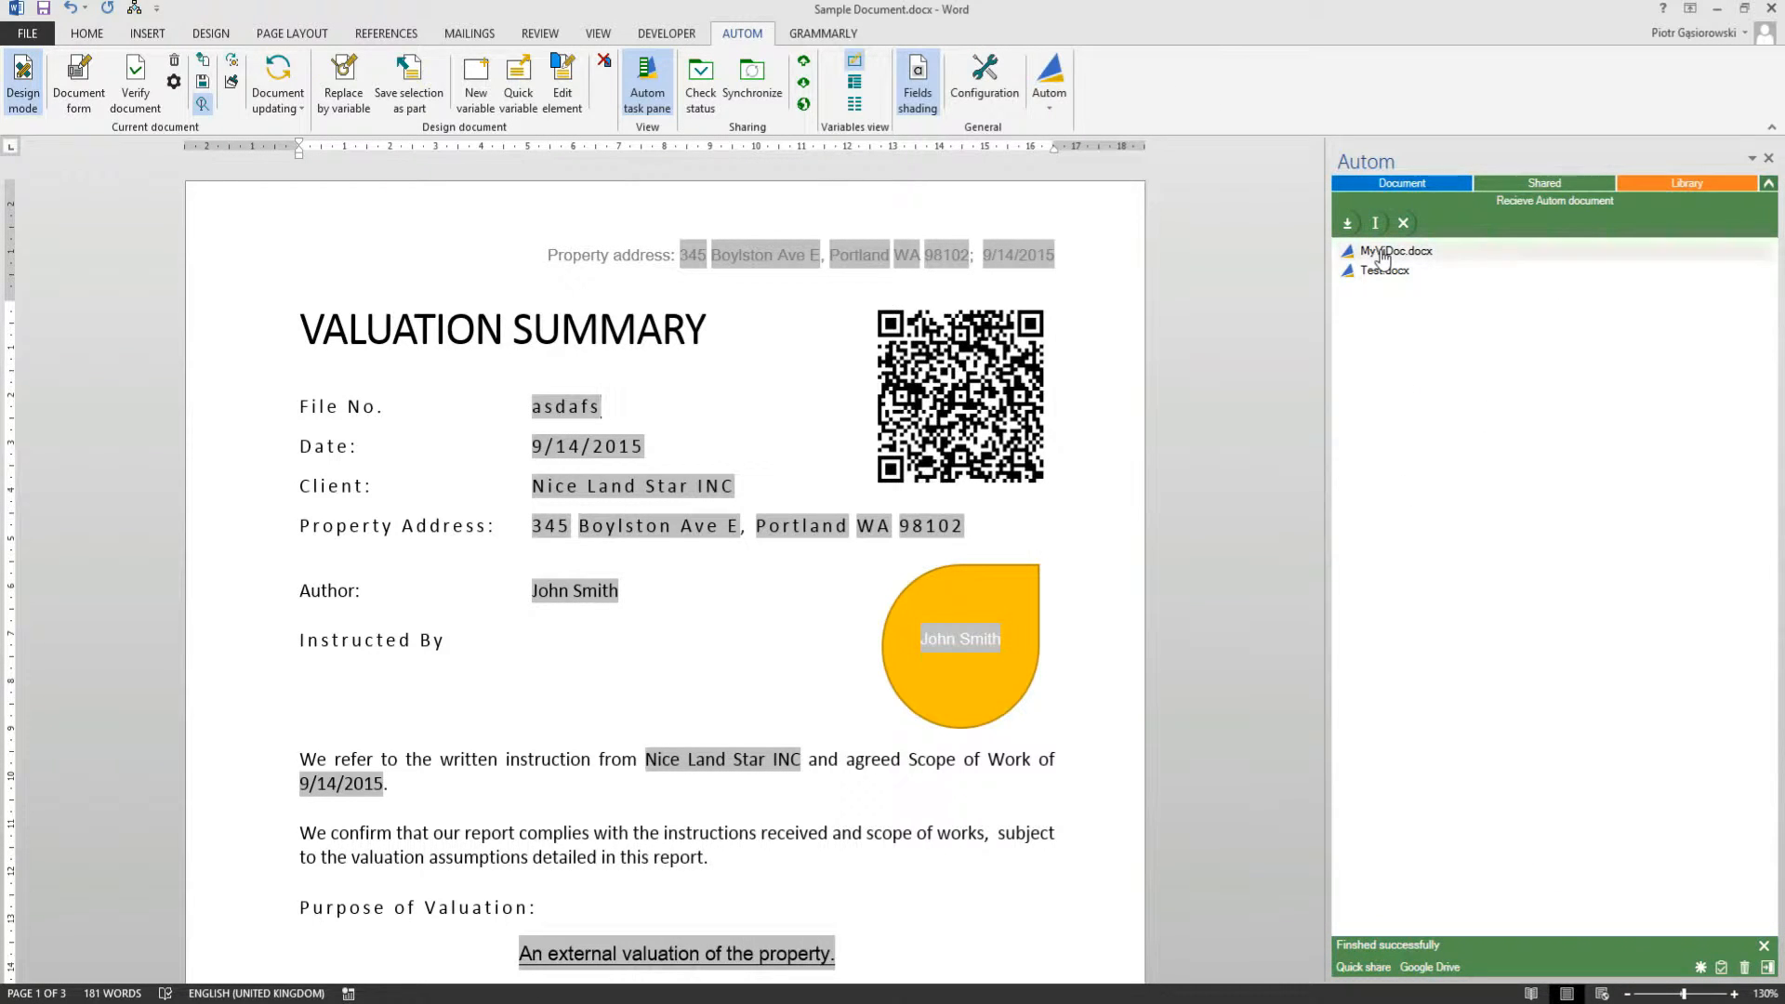
# Step: Receive the shared MyViDoc.docx from Google Drive into the document
pyautogui.click(1344, 226)
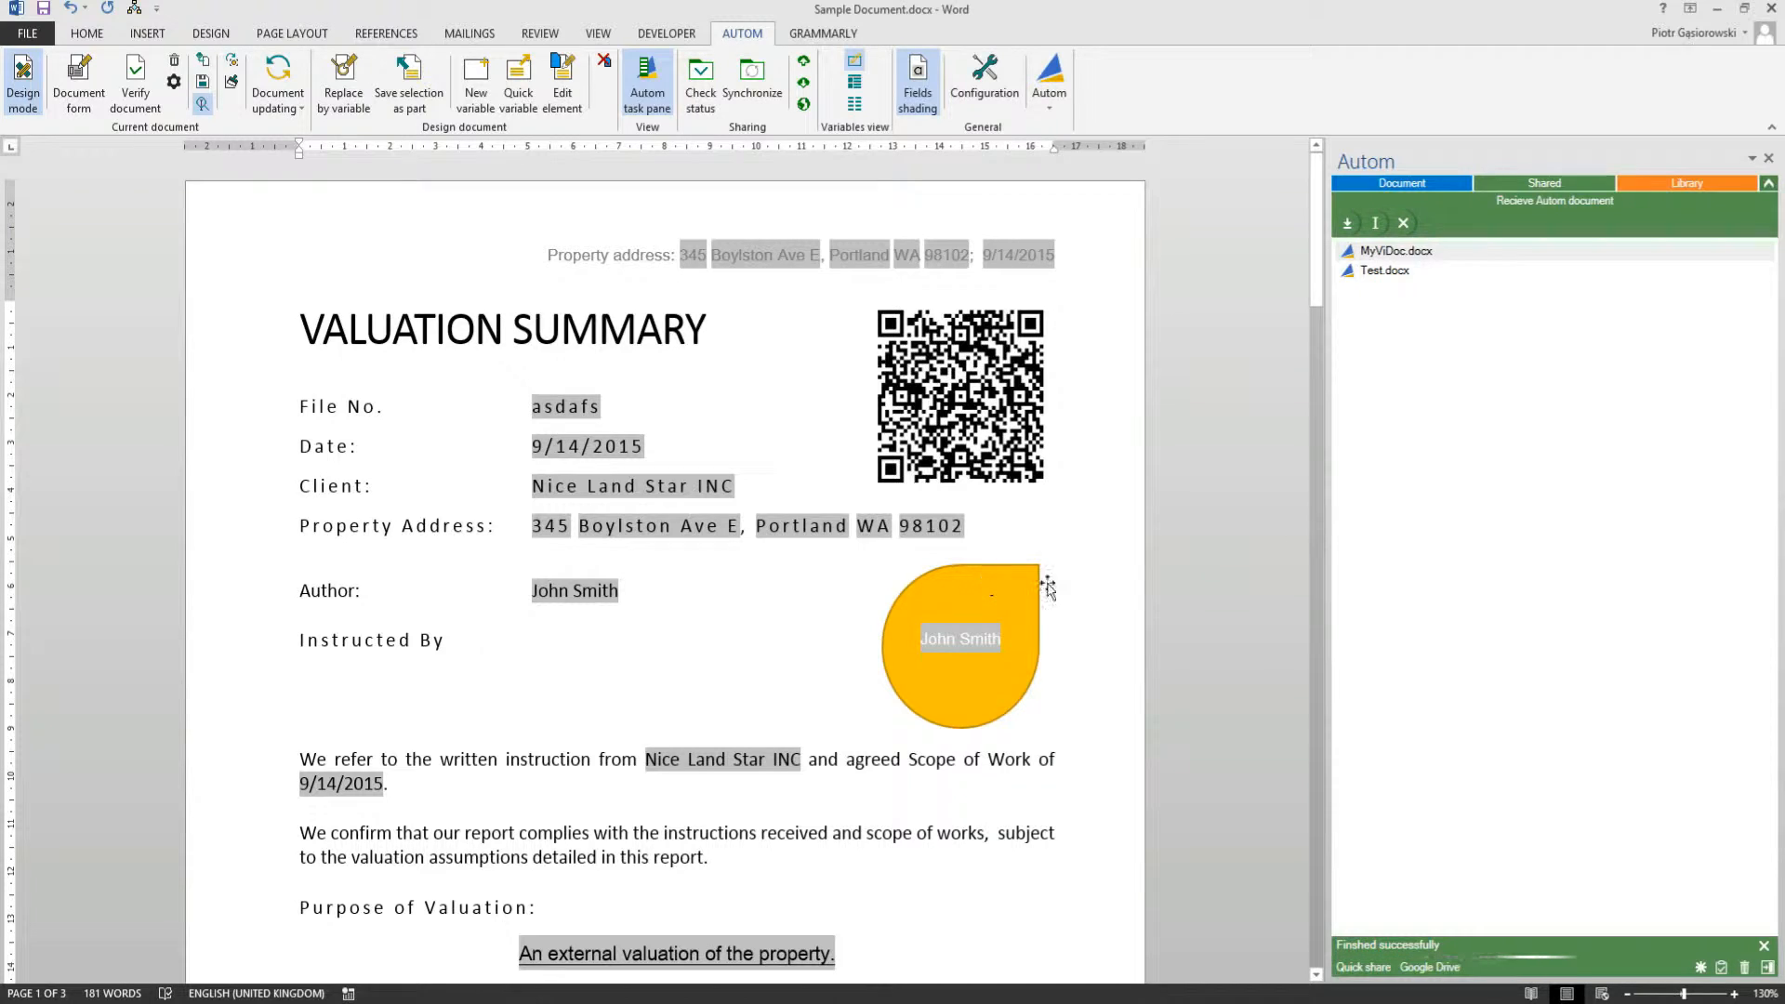
pyautogui.click(1698, 324)
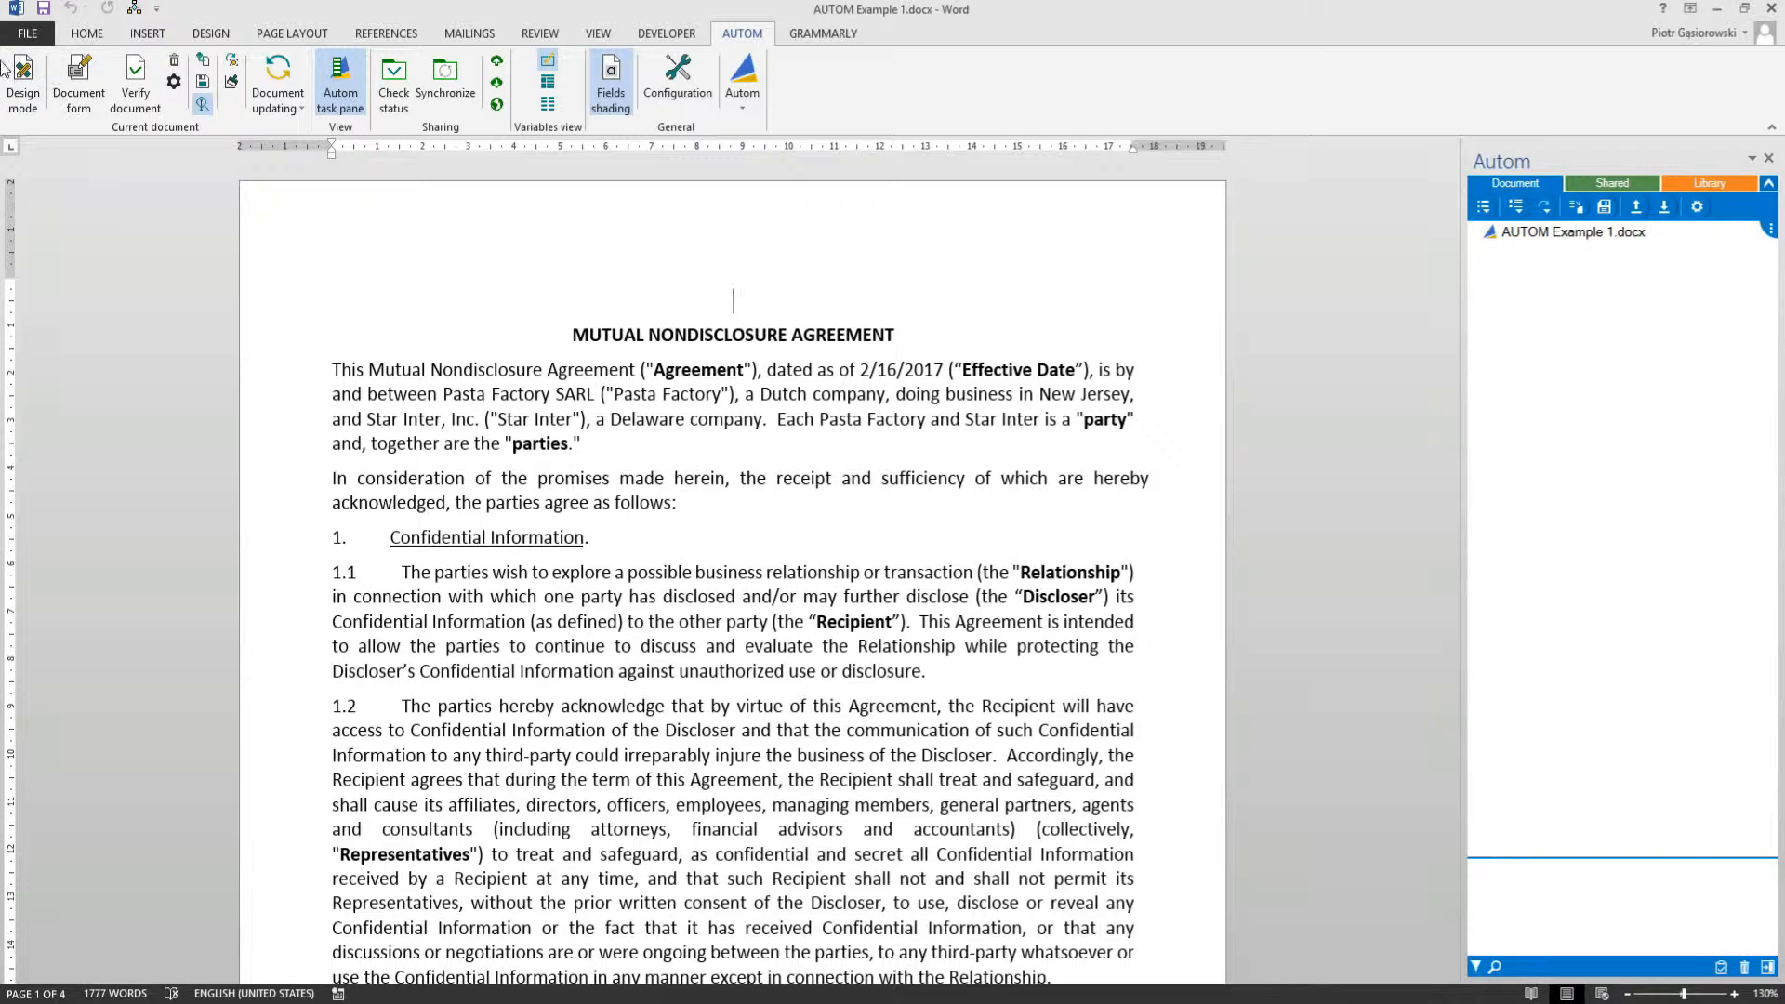
# Step: In AUTOM Example 1.docx, enable design mode and create a Date variable from 2/16/2017, tagged DATES, described as "Input date", replacing all occurrences
pyautogui.click(20, 85)
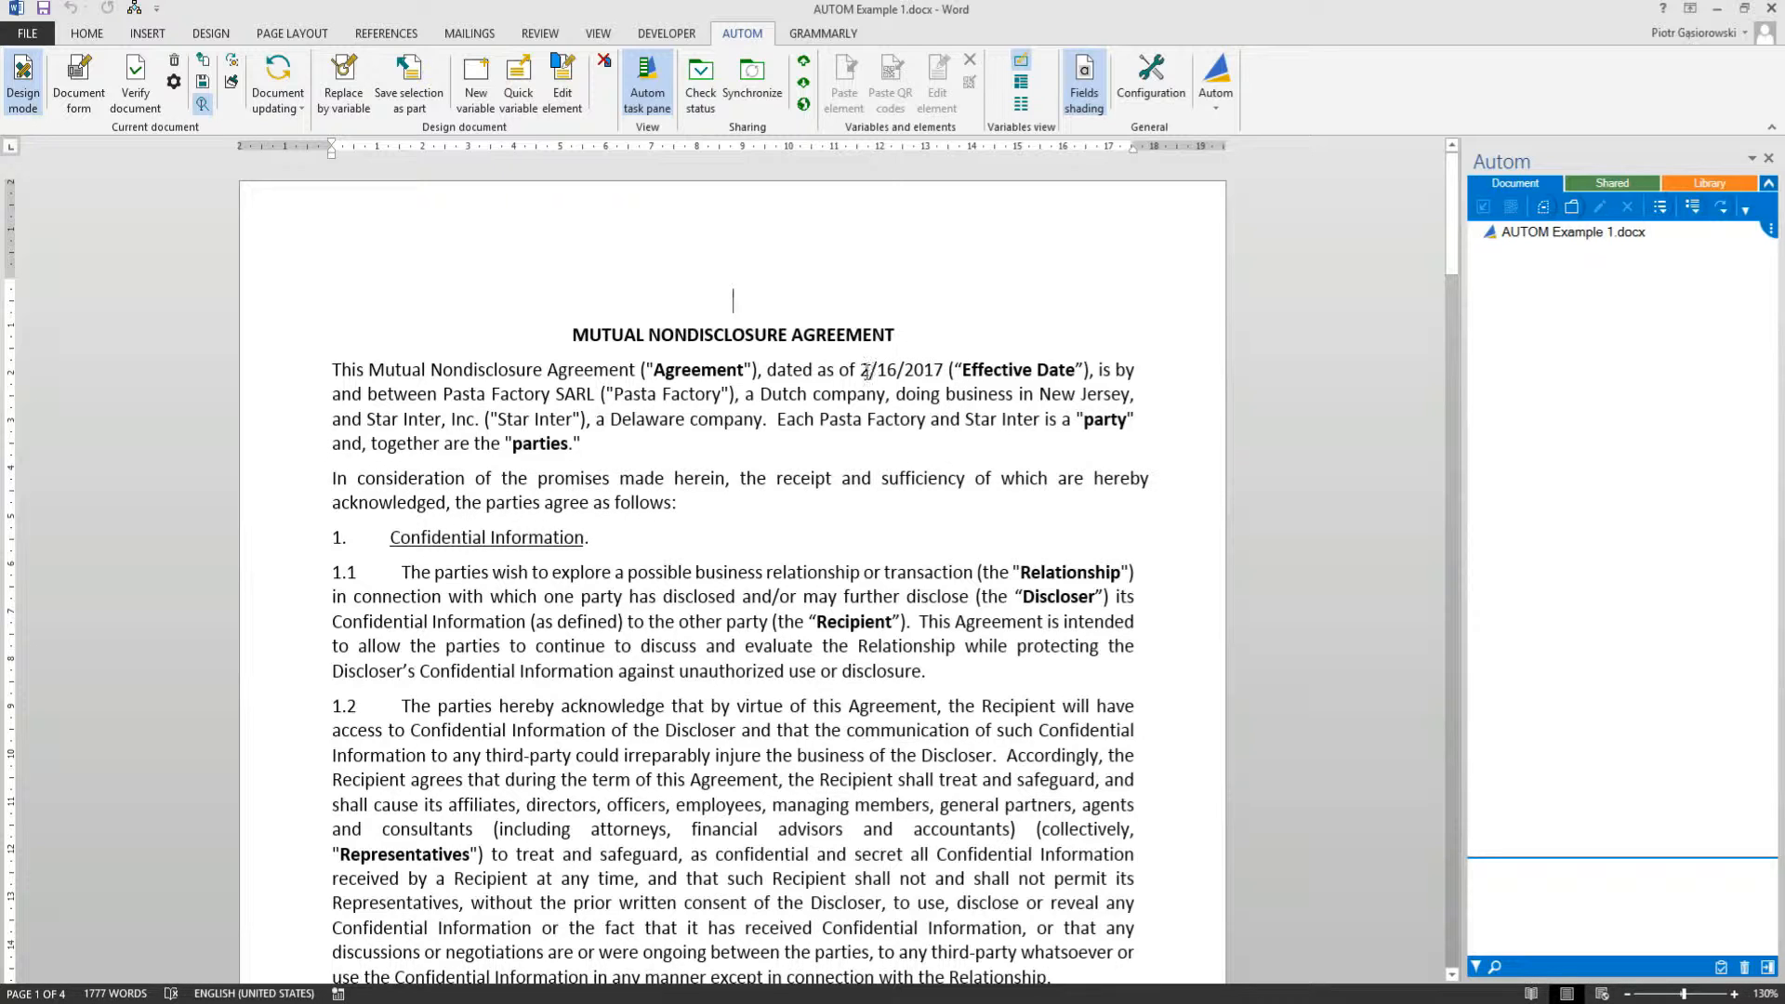
pyautogui.moveTo(864, 366); pyautogui.dragTo(945, 368)
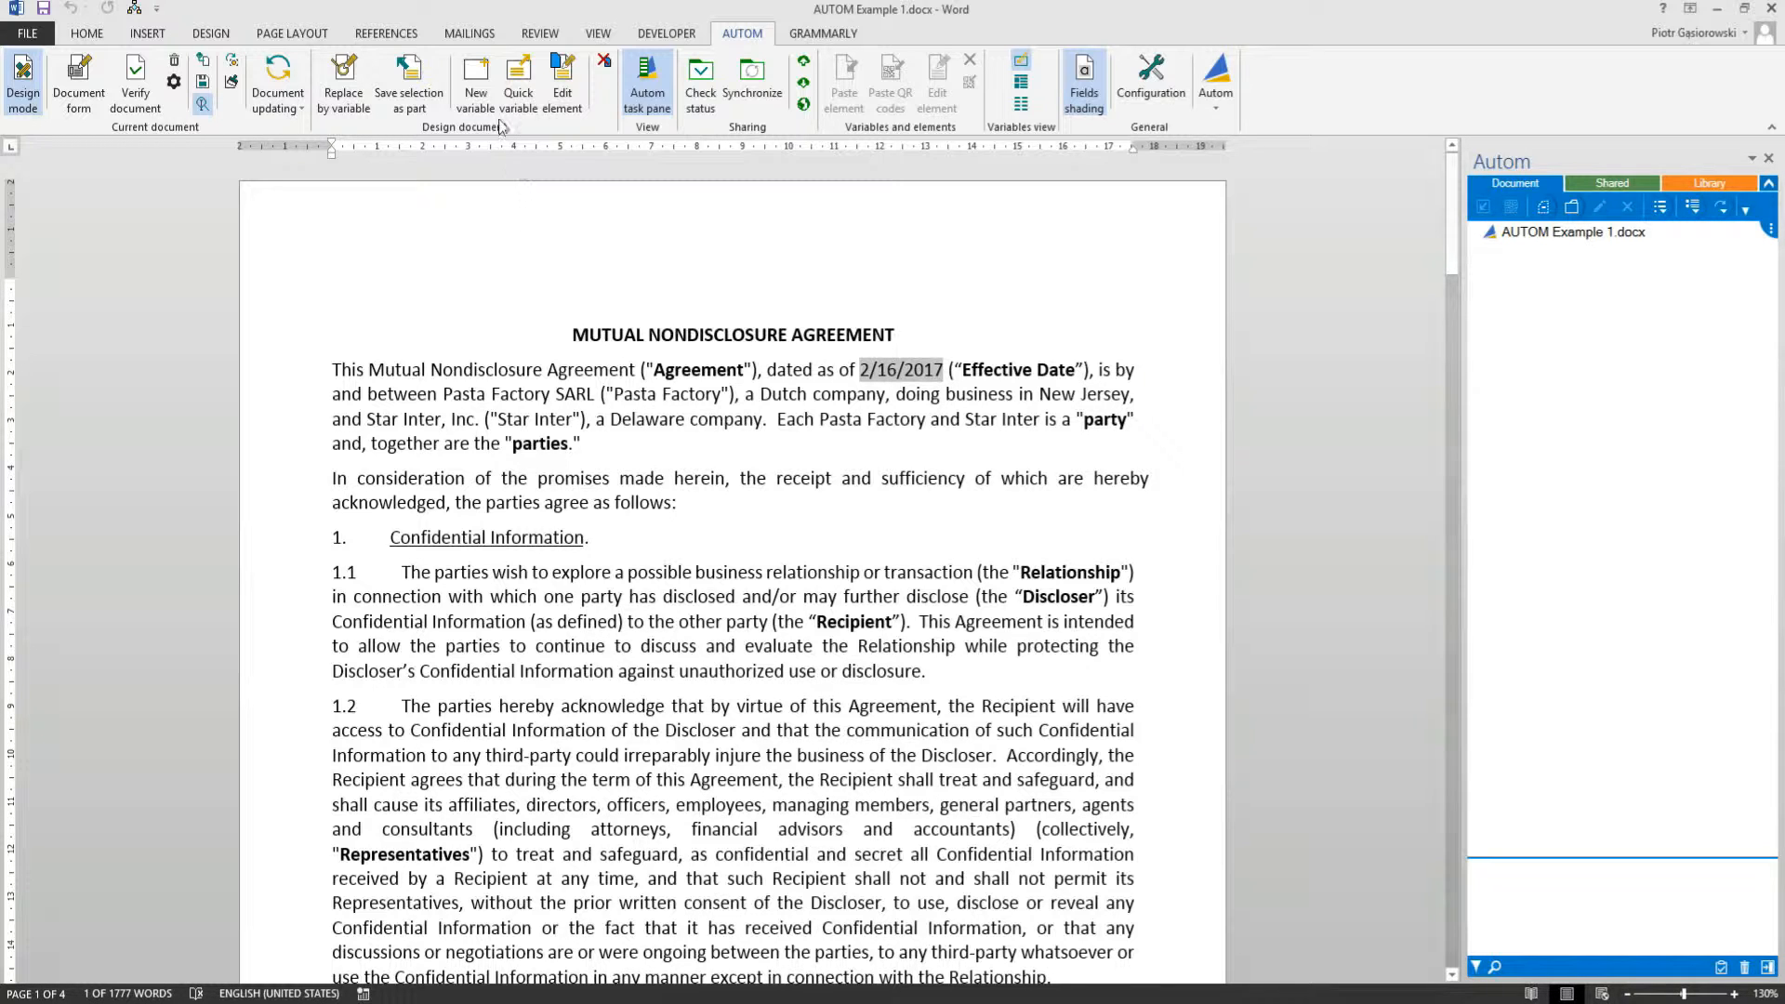
pyautogui.click(481, 93)
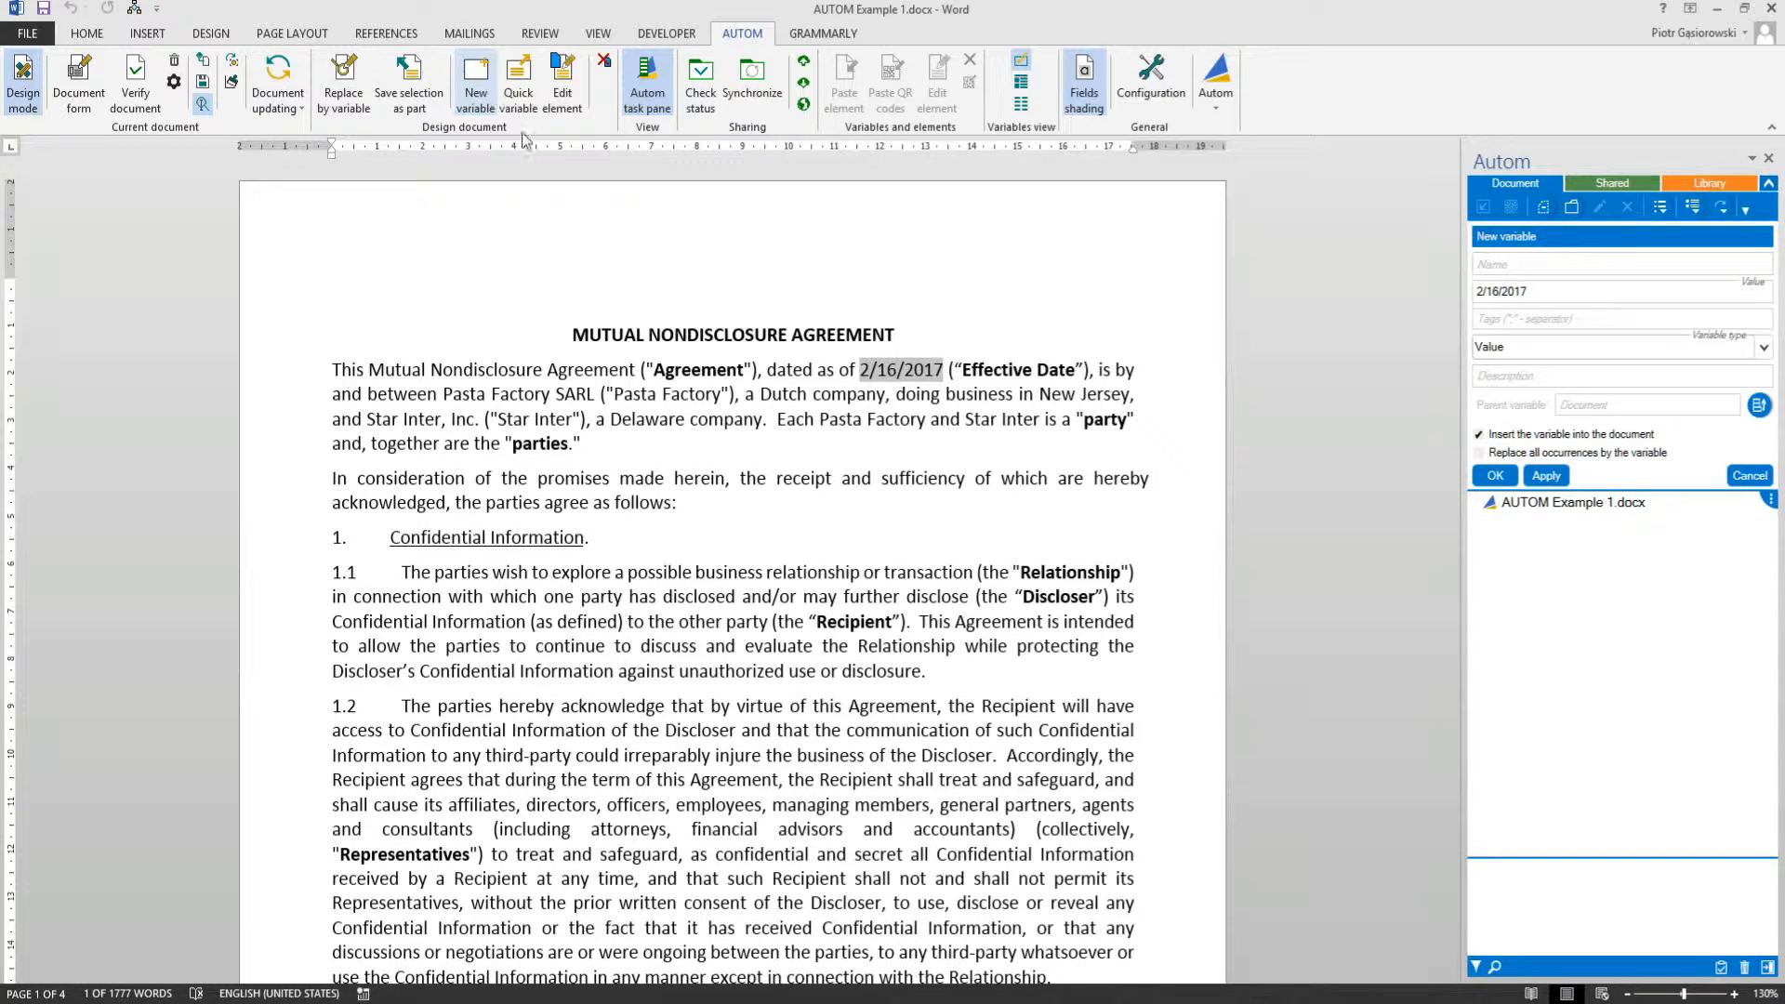
pyautogui.click(1609, 264)
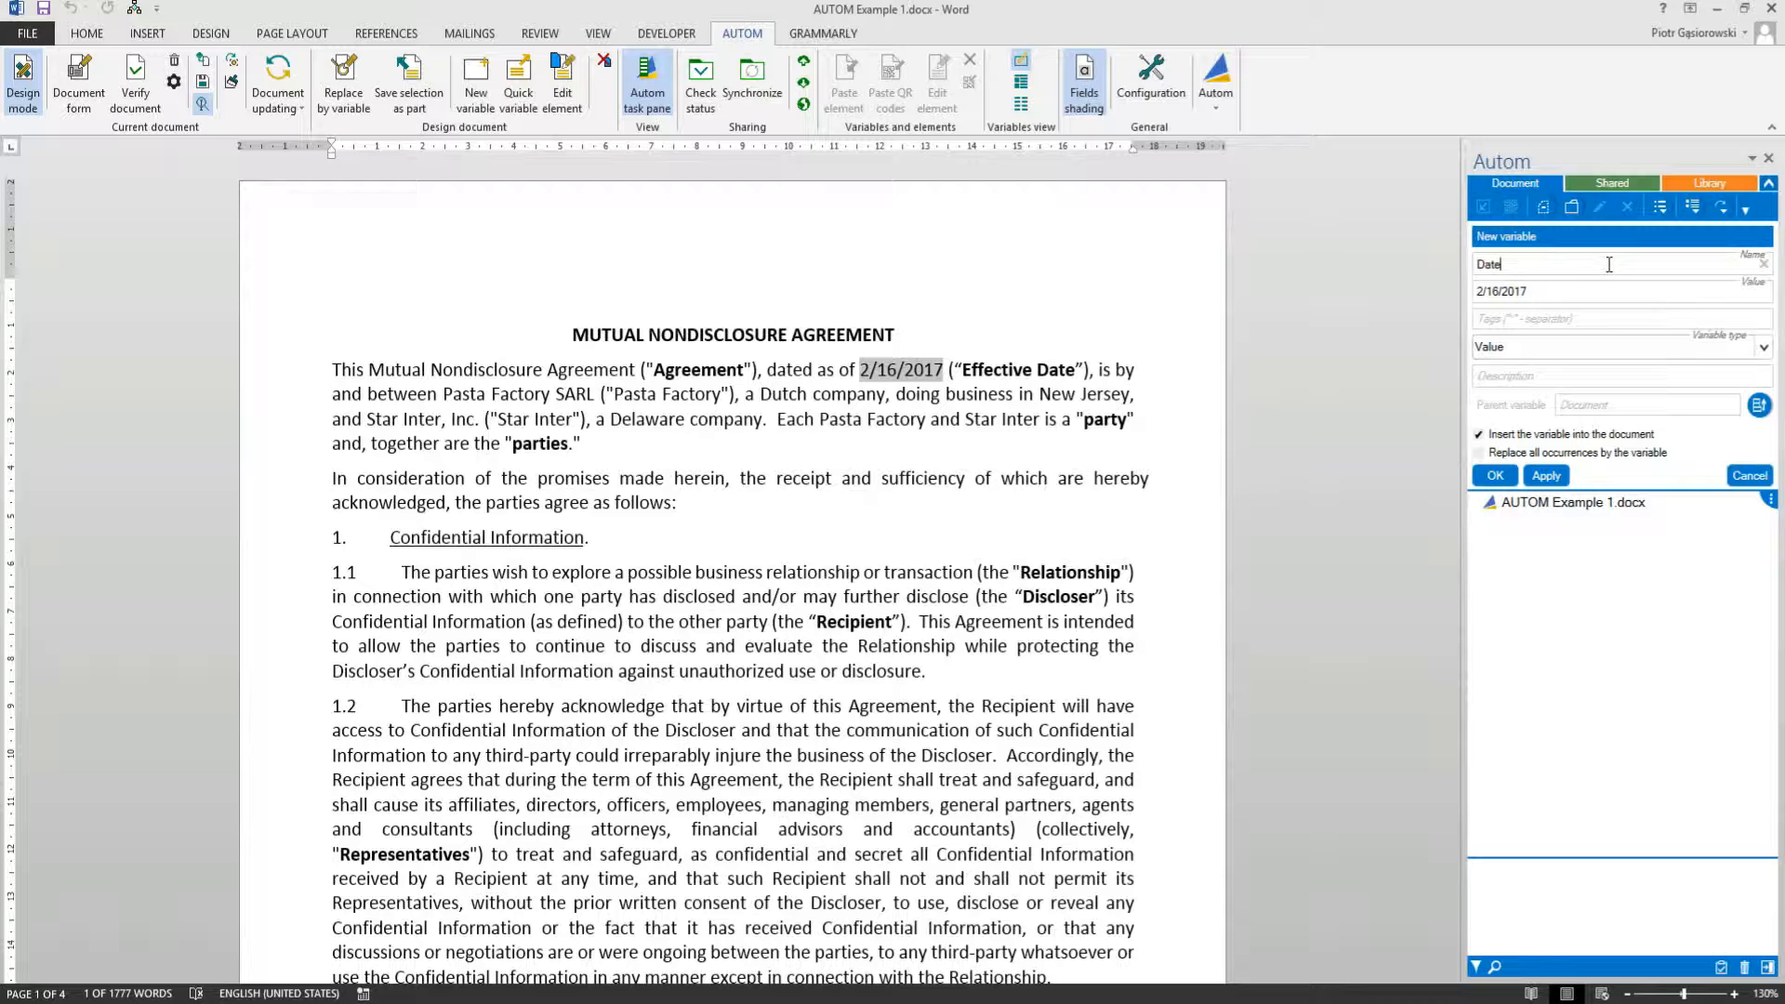
pyautogui.click(1551, 323)
pyautogui.click(1529, 376)
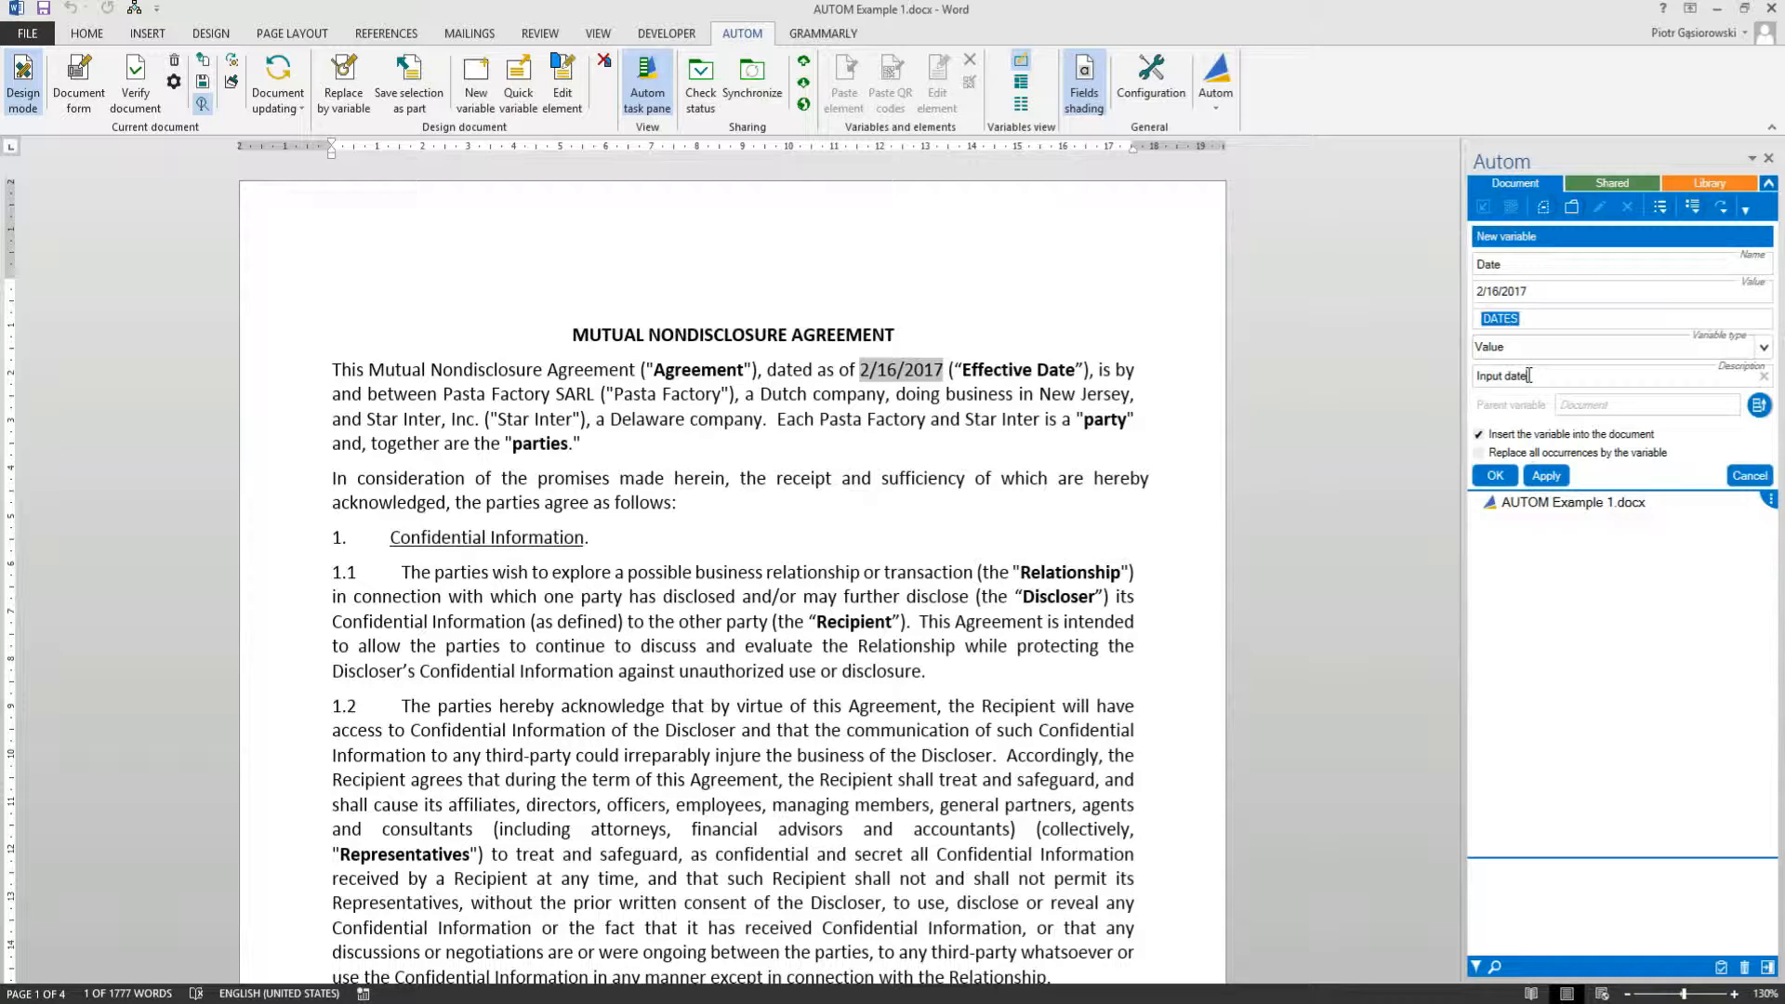
pyautogui.click(1480, 453)
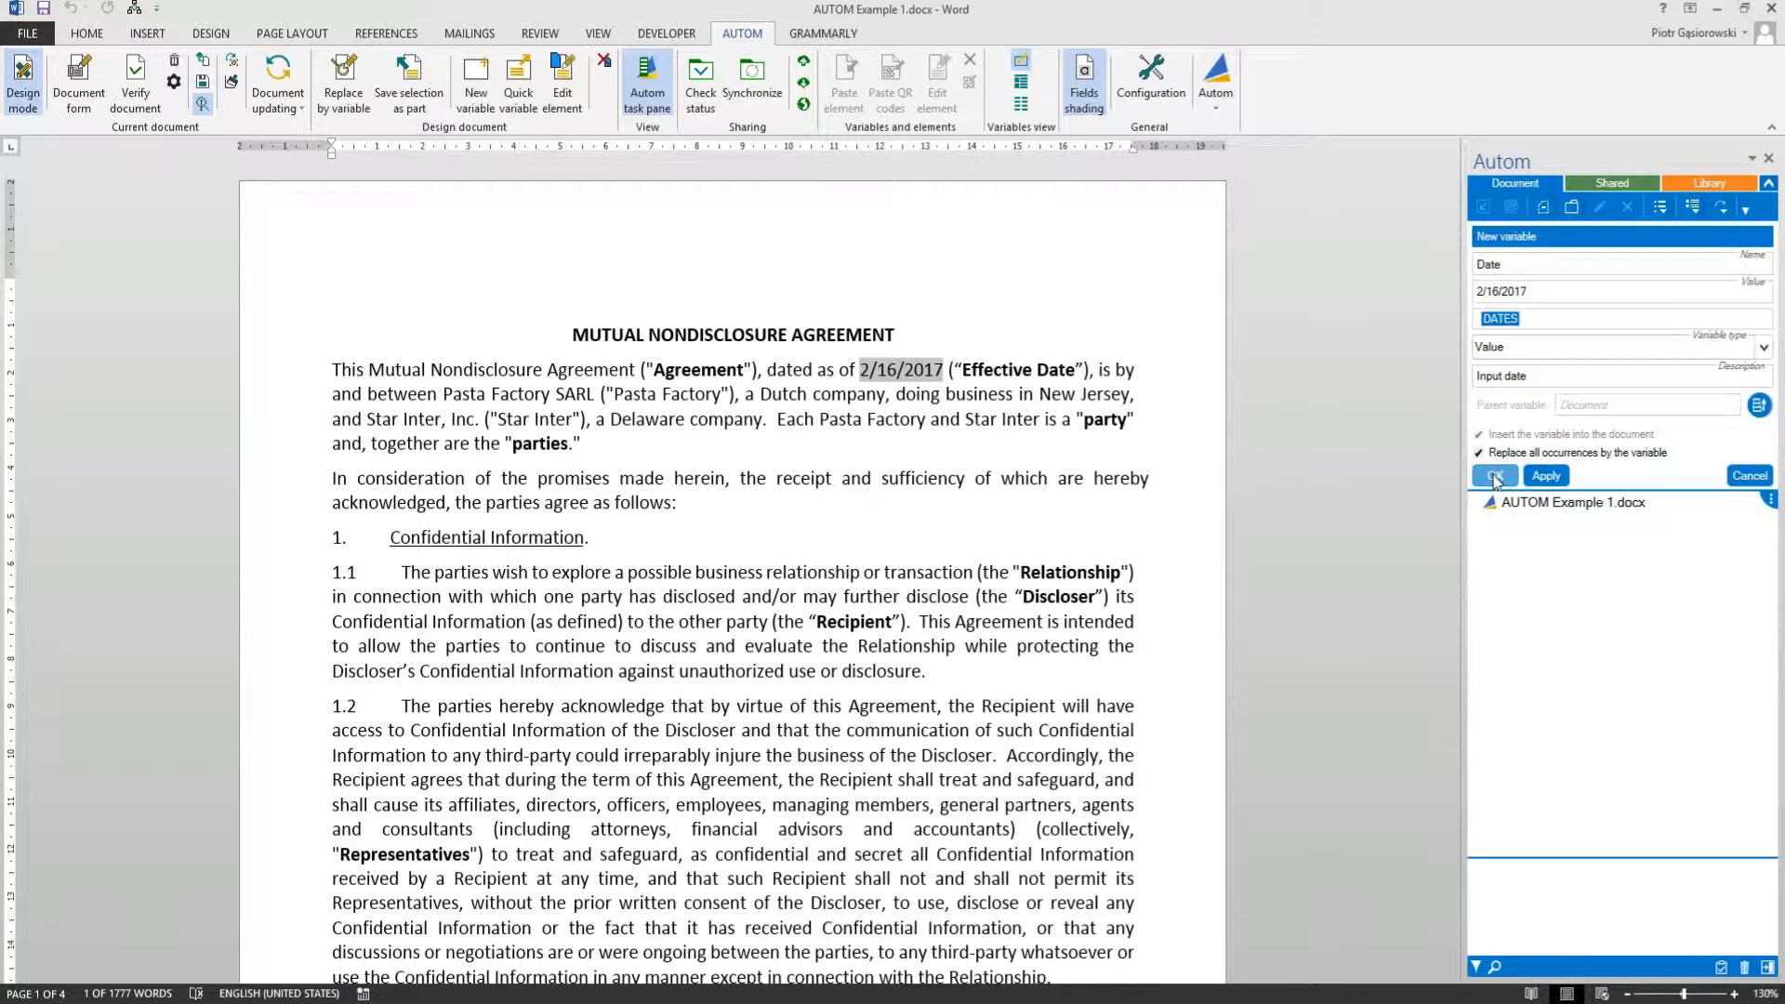
pyautogui.click(1496, 476)
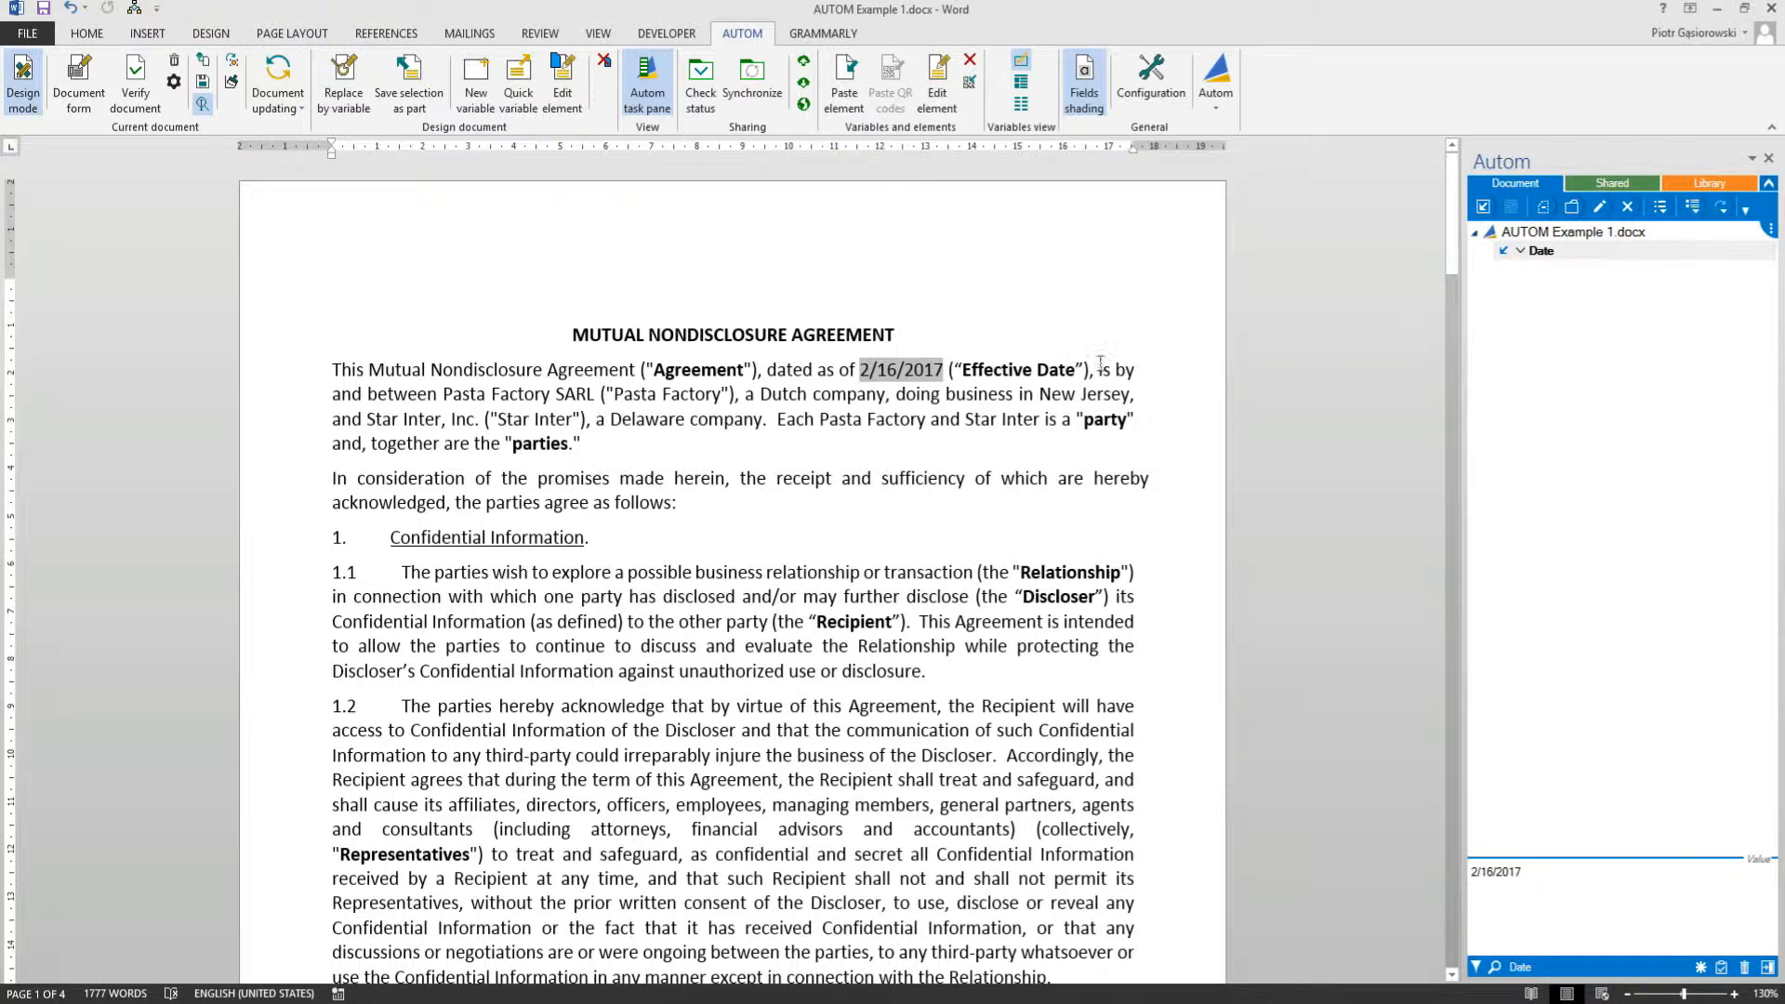
pyautogui.moveTo(444, 394); pyautogui.dragTo(1129, 394)
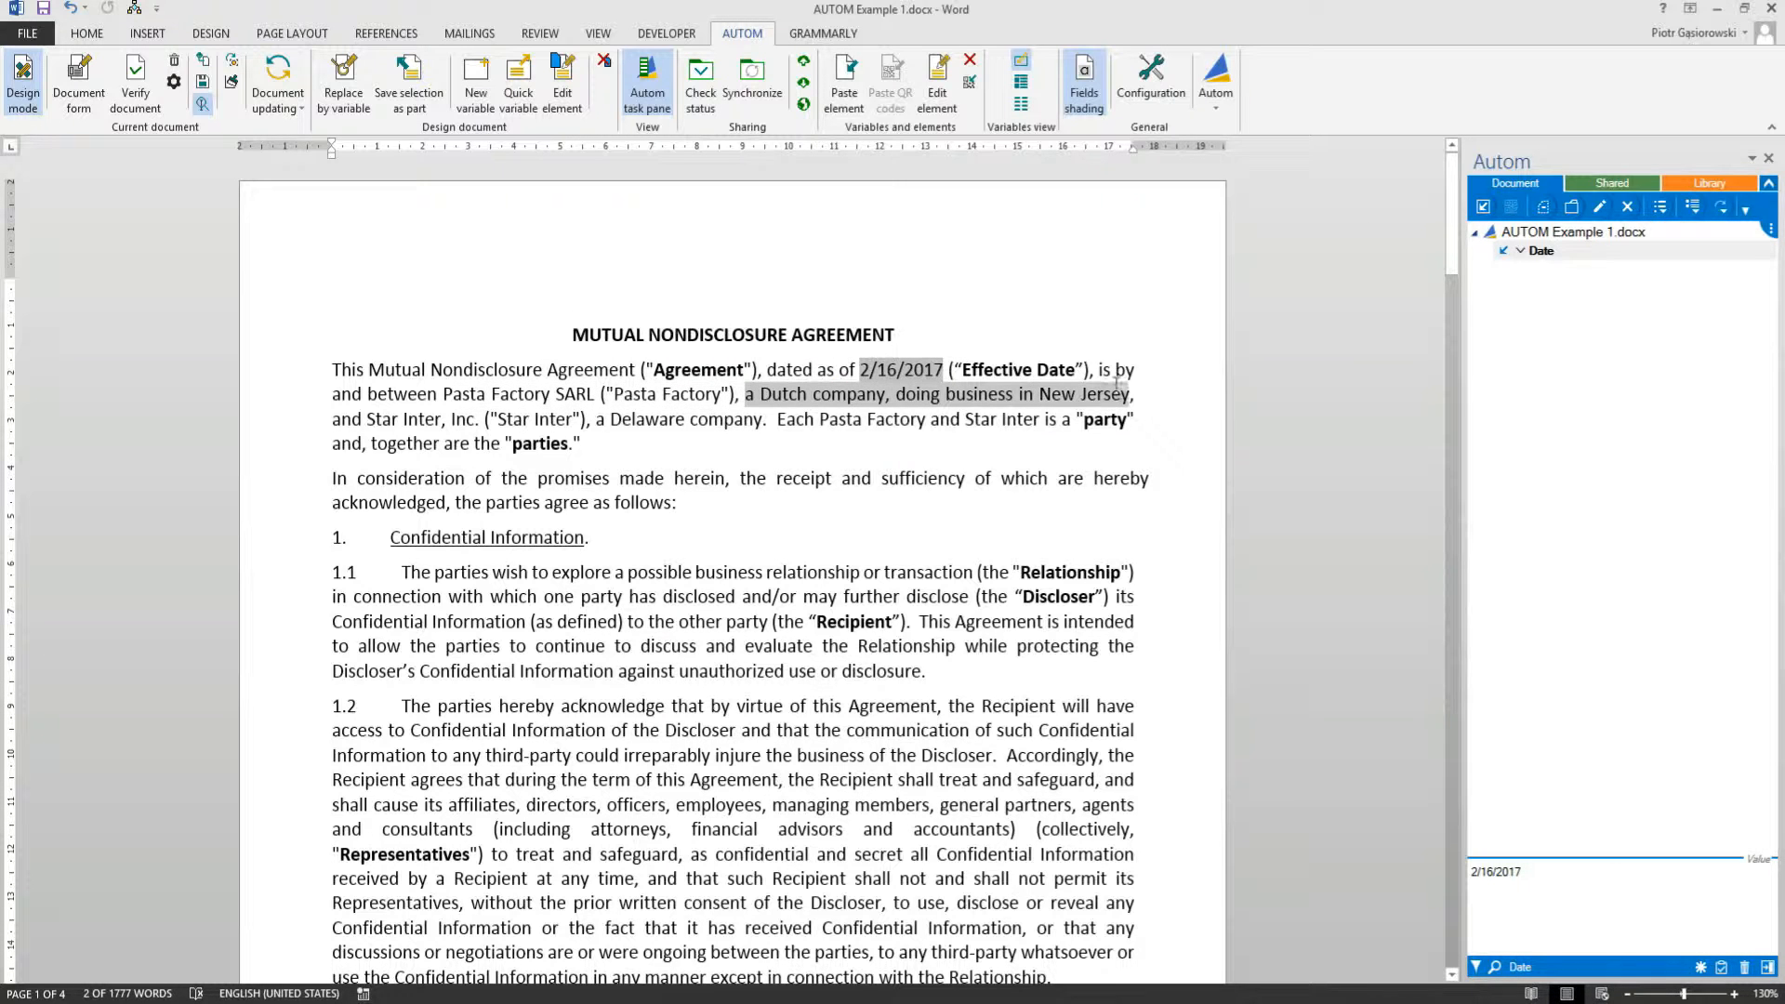
pyautogui.moveTo(485, 419); pyautogui.dragTo(1060, 417)
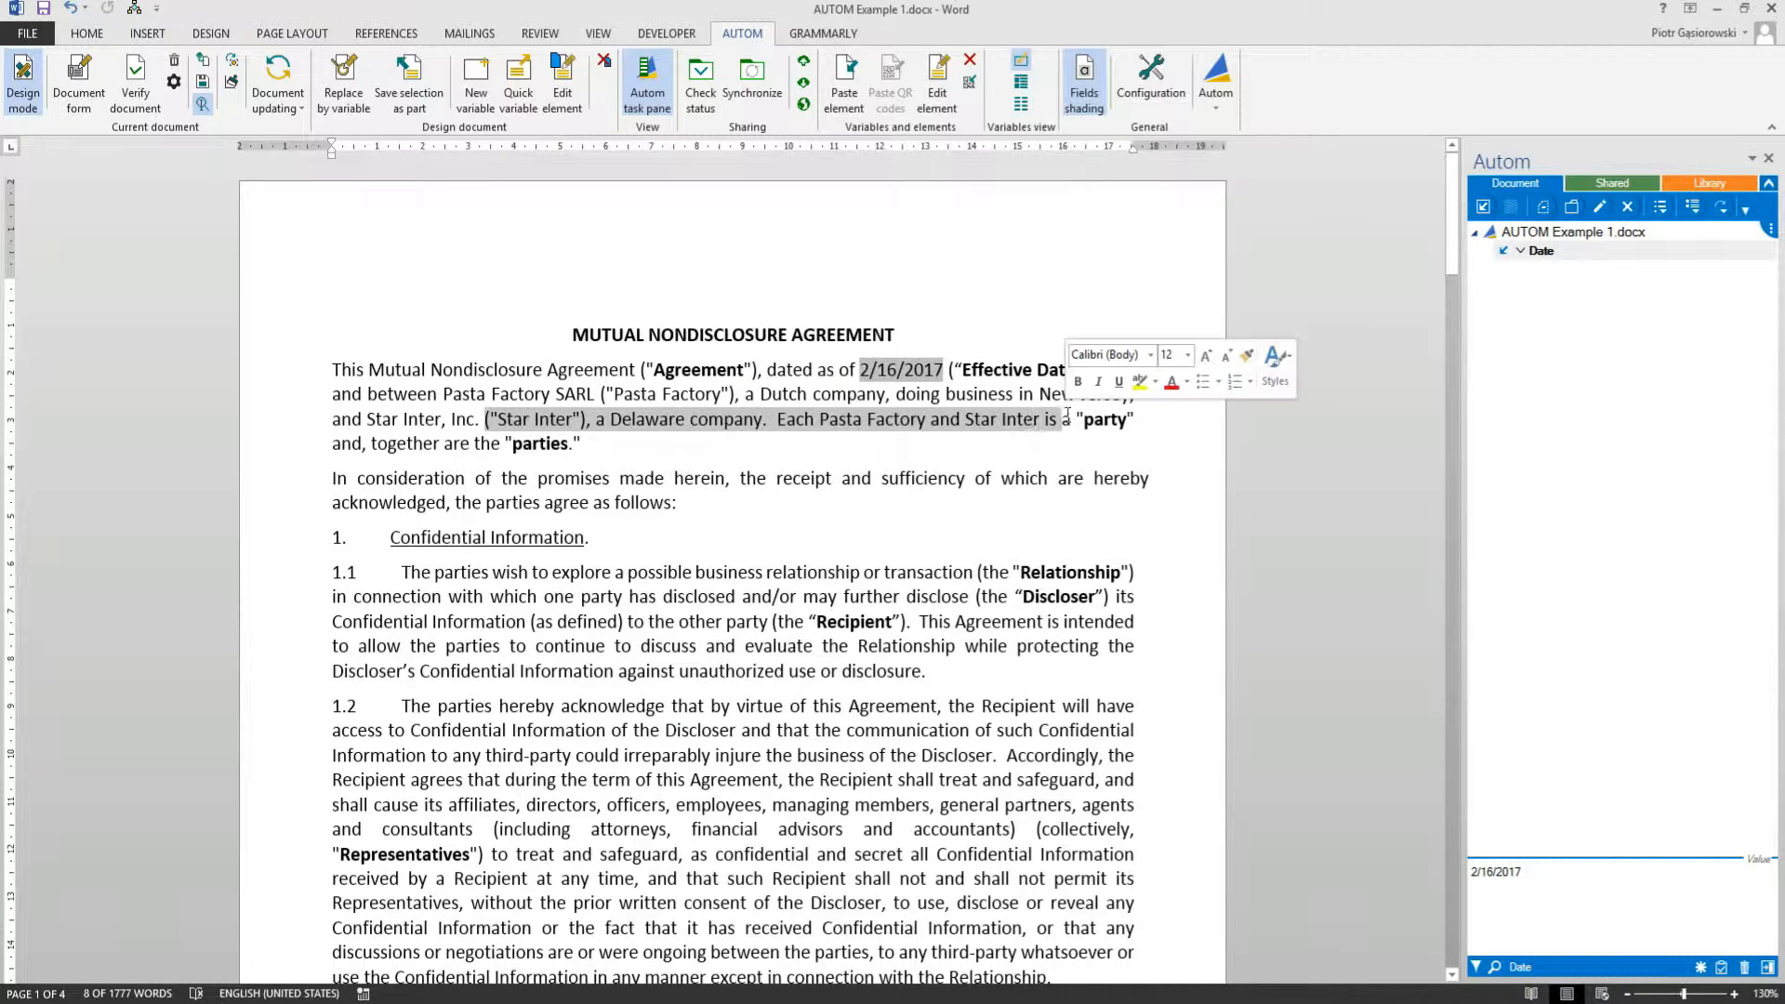
pyautogui.click(831, 402)
pyautogui.click(448, 395)
# Step: Create a variable named "Party One full name" from "Pasta Factory SARL", tagged "Party 1", replacing all occurrences
pyautogui.moveTo(444, 394); pyautogui.dragTo(594, 394)
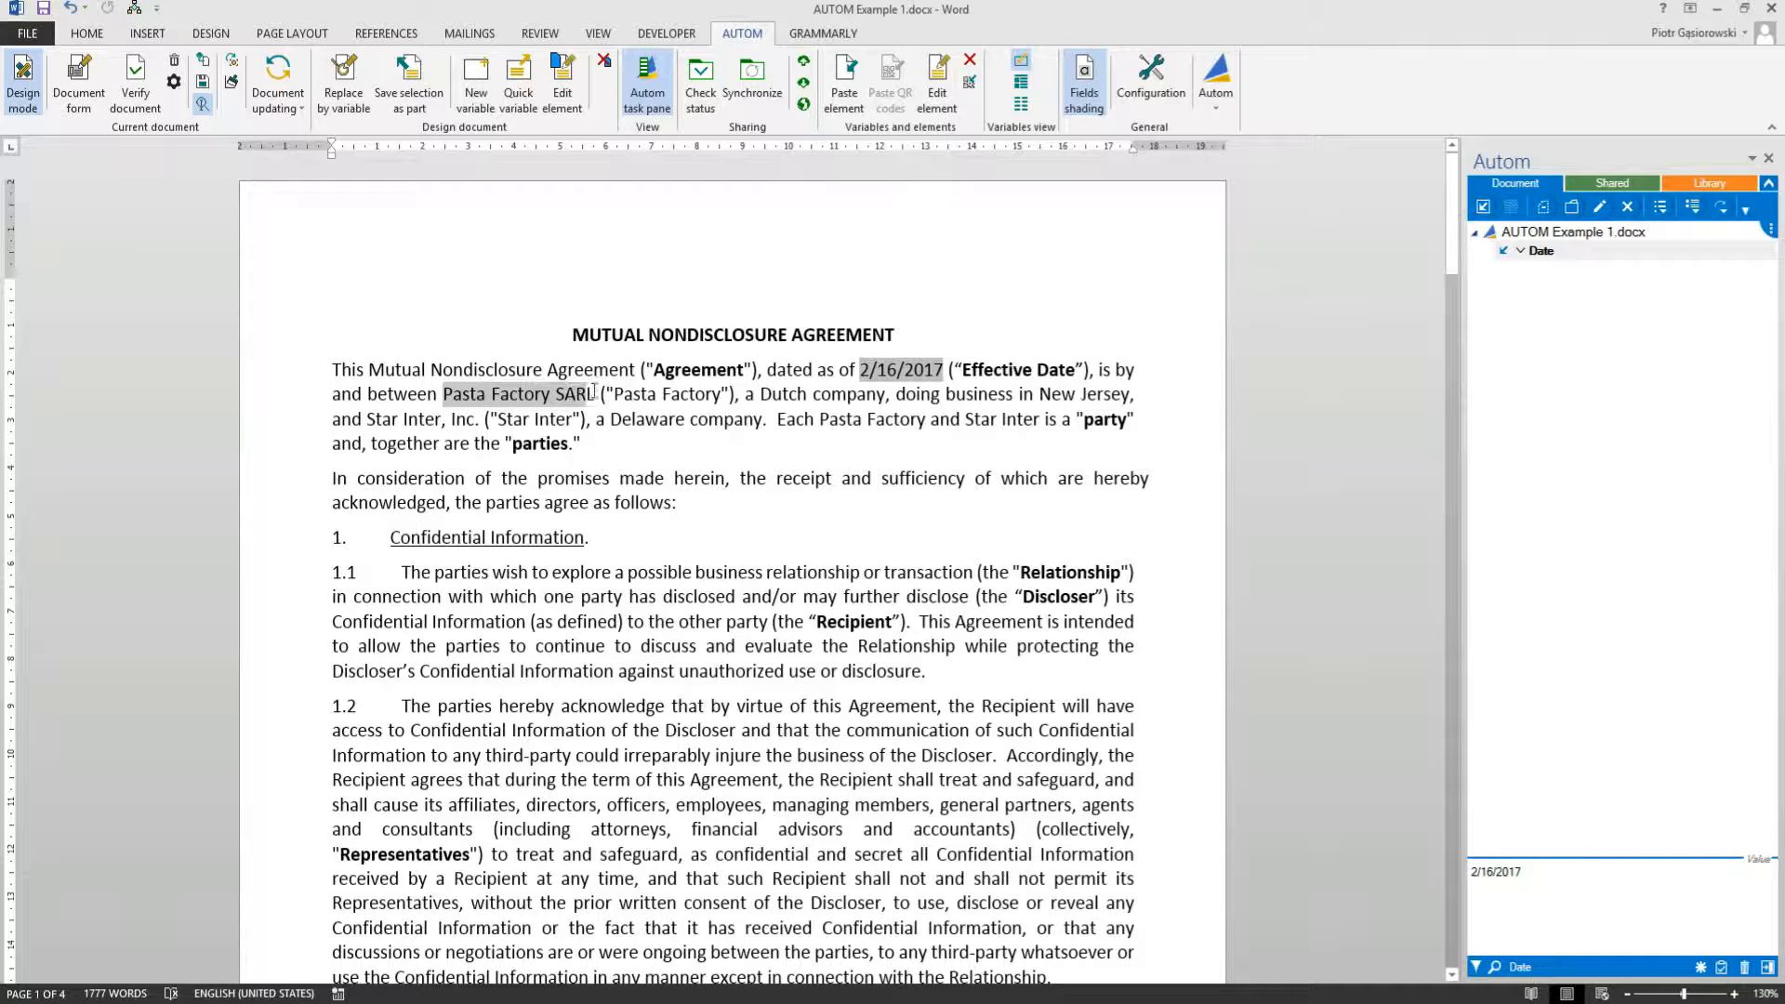
pyautogui.click(476, 82)
pyautogui.click(1513, 264)
pyautogui.write('Party One full name')
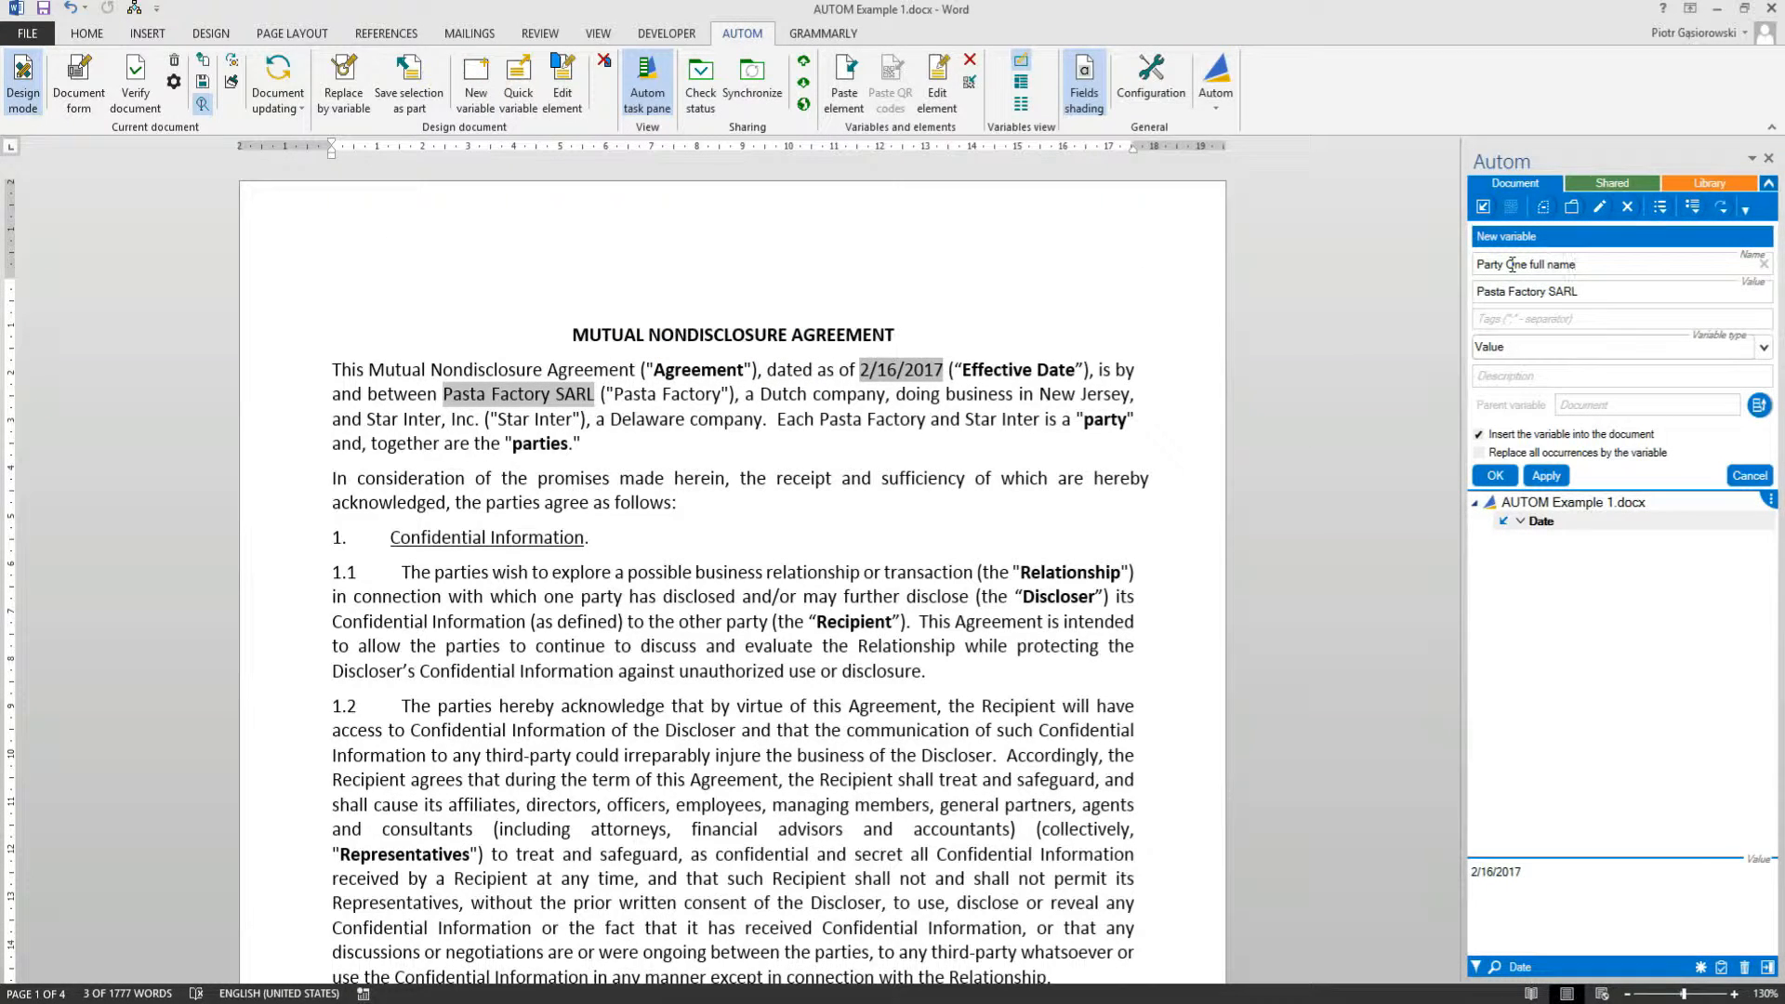
pyautogui.click(1479, 453)
pyautogui.click(1533, 325)
pyautogui.write('Party 1')
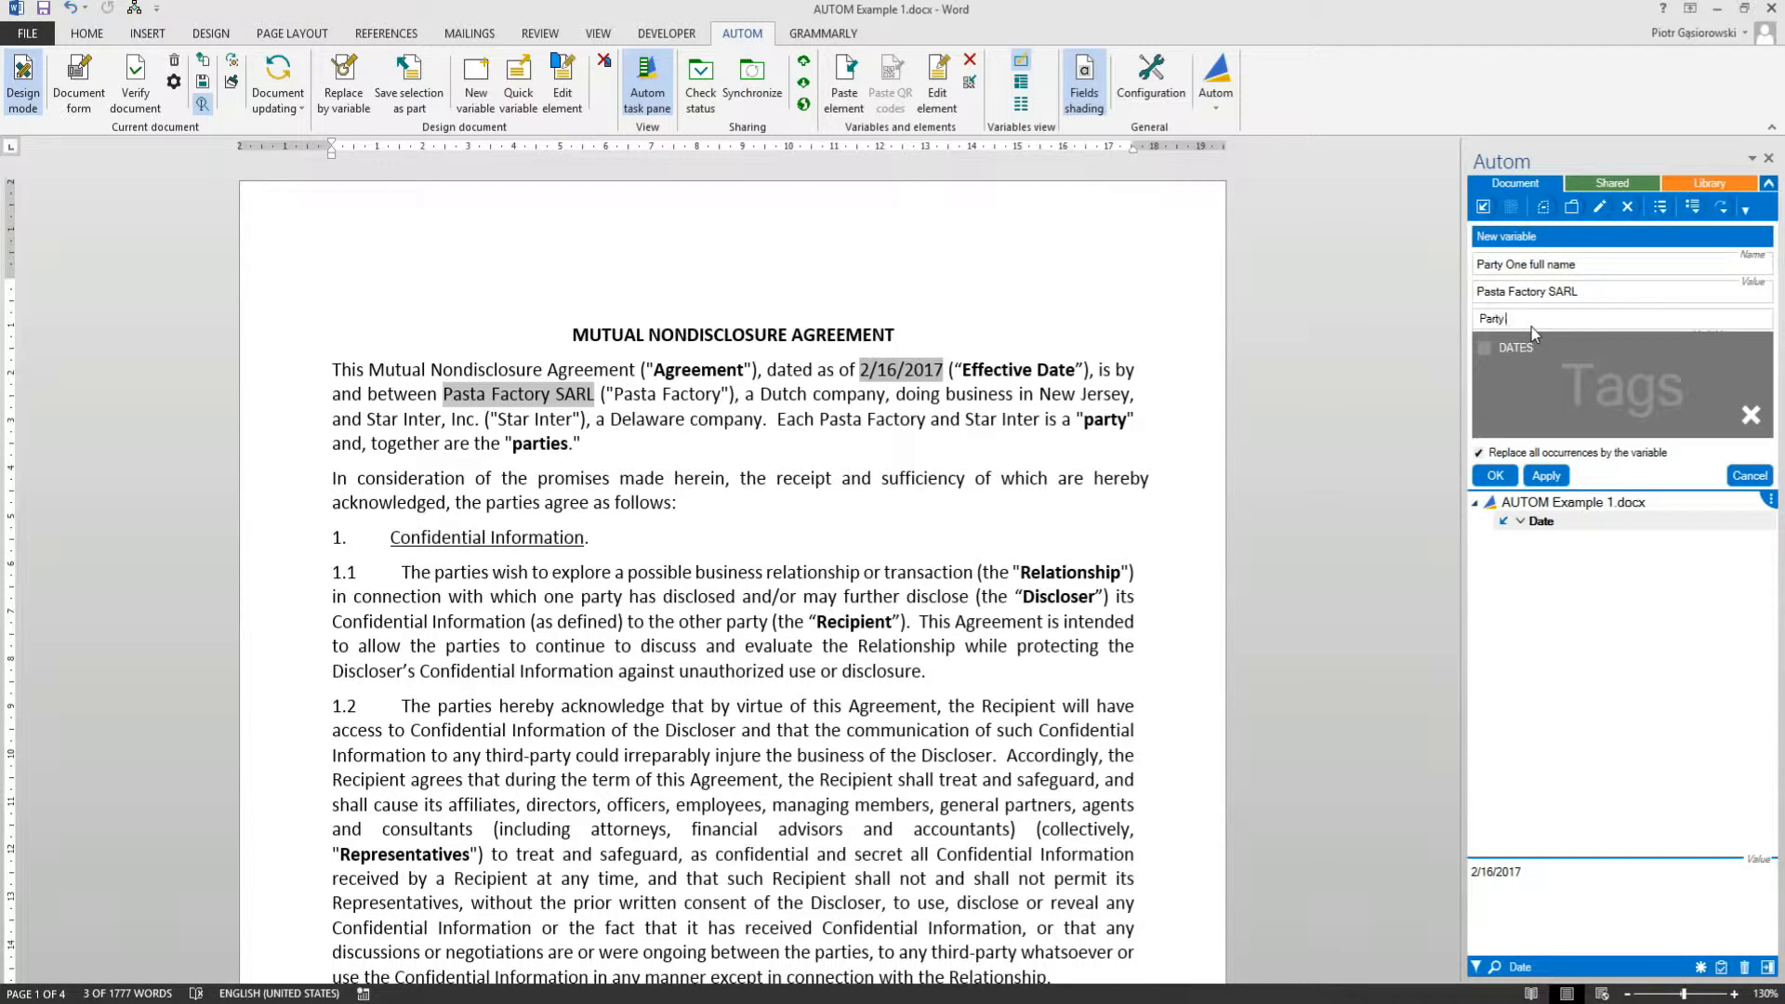
pyautogui.click(1495, 476)
# Step: Create variables "Party One short name", "Party One desc.", "Party Two full name", "Party Two short name" and "Party Two desc." from the matching preamble texts
pyautogui.moveTo(615, 394); pyautogui.dragTo(700, 398)
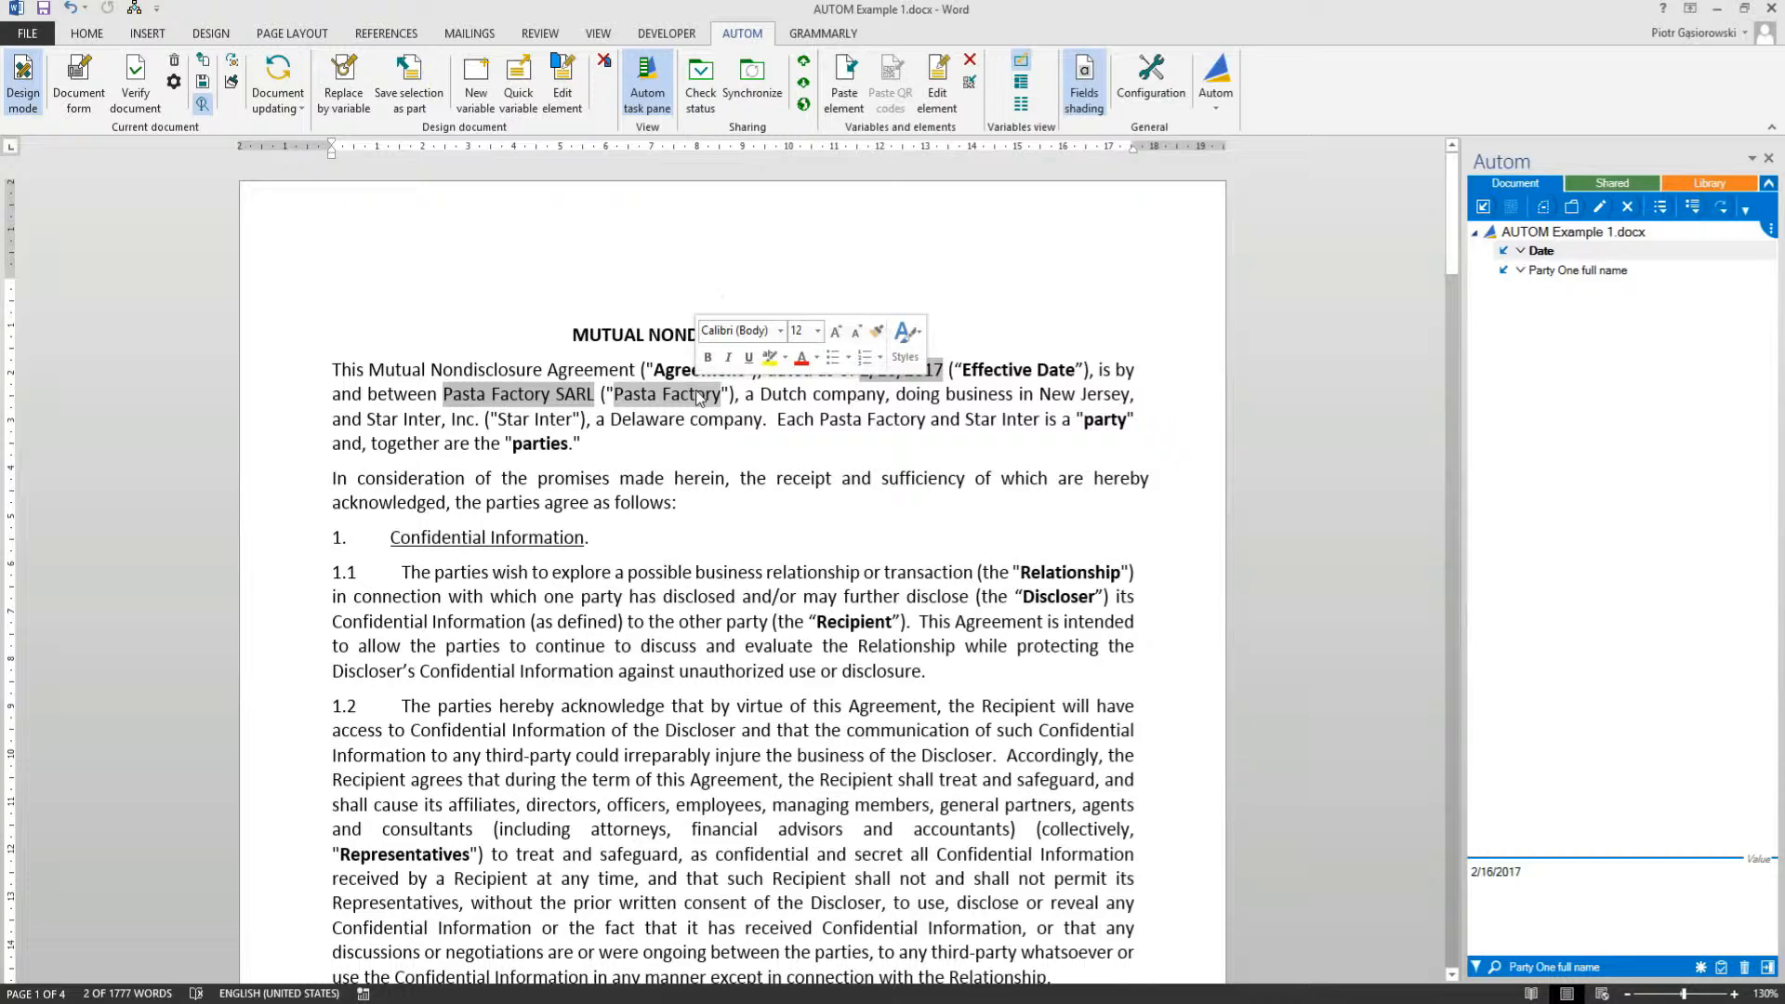
pyautogui.click(345, 84)
pyautogui.click(1499, 261)
pyautogui.write('Party Two desc.')
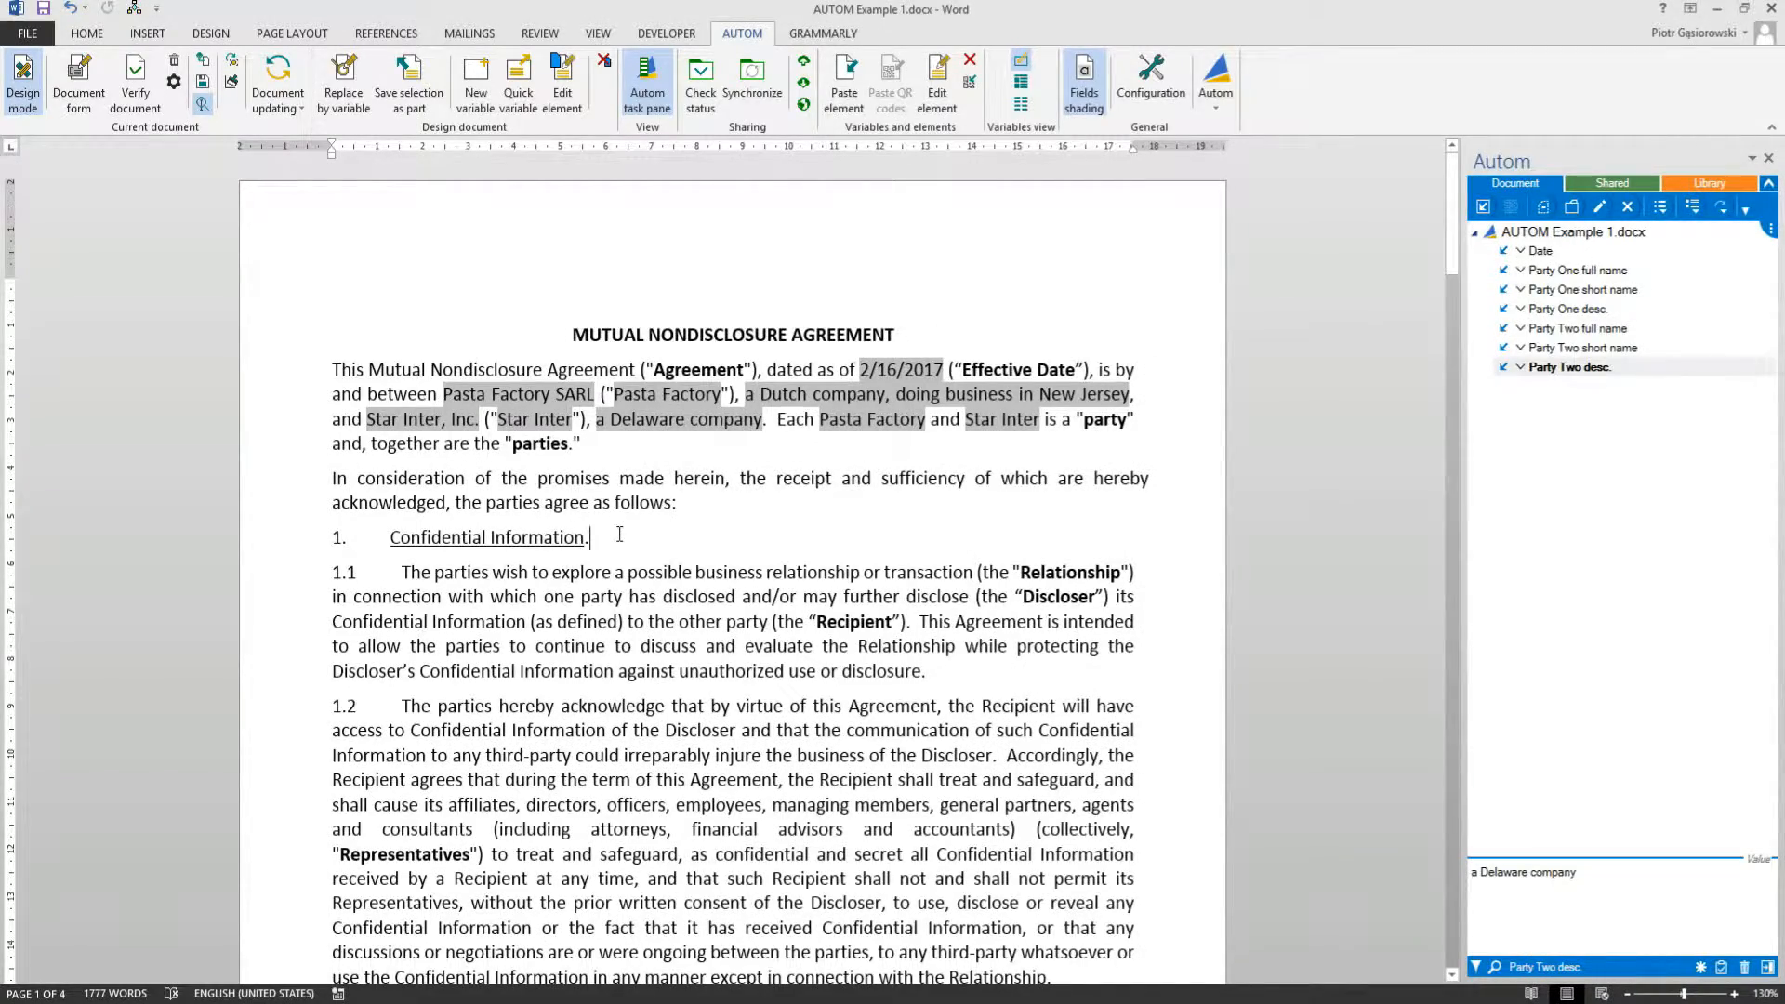
# Step: Create a variable named "Party One representative" from the first signatory's name in the signature block, tagged PARTY 1, copying the variable name for reuse
pyautogui.scroll(-20, 619, 534)
pyautogui.scroll(-15, 620, 534)
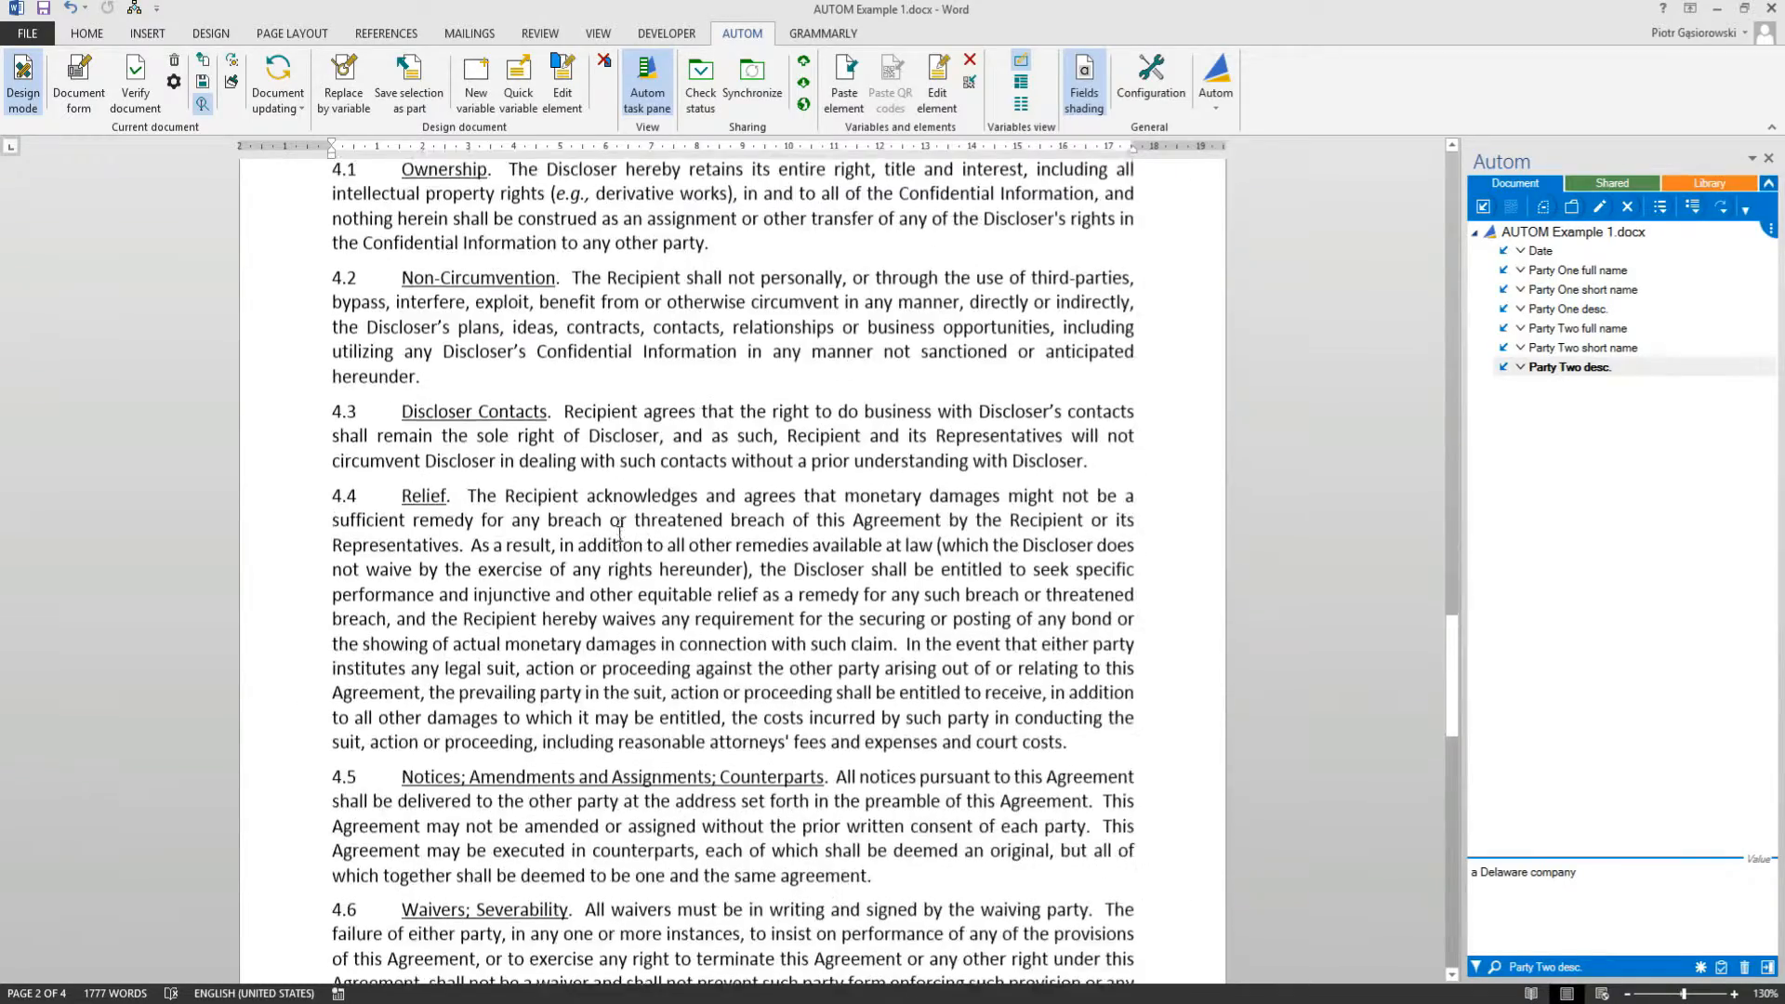
pyautogui.scroll(-15, 620, 534)
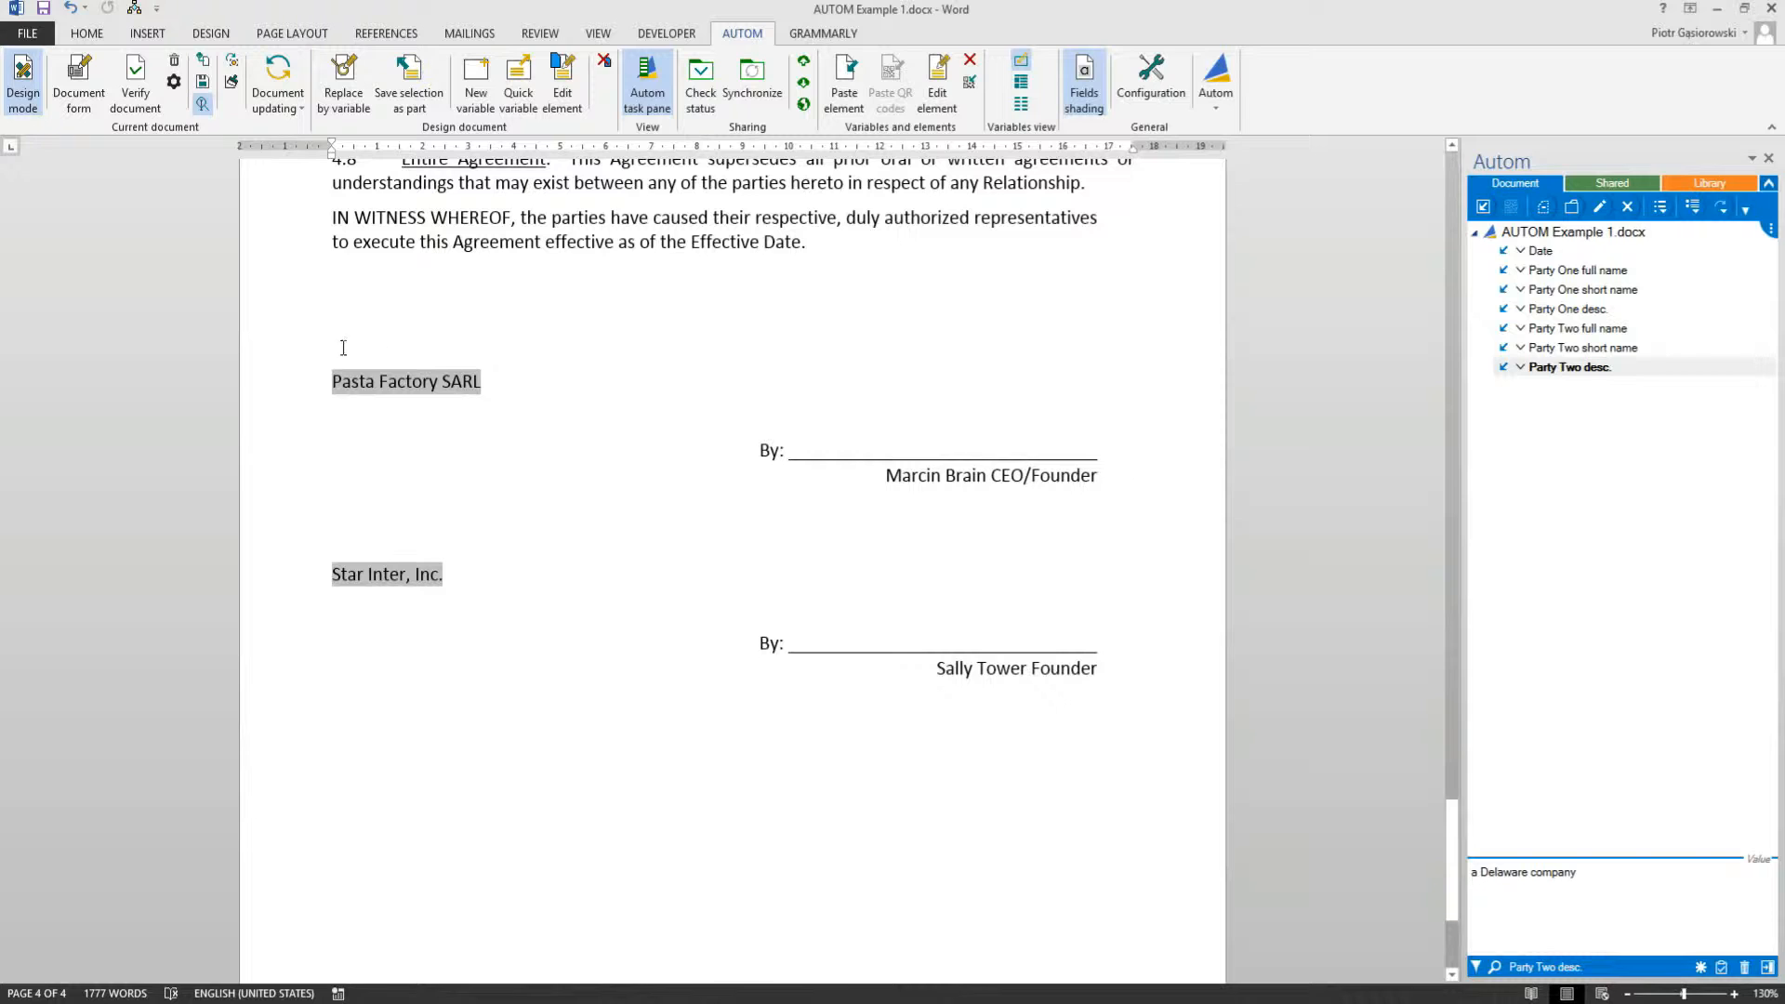
pyautogui.click(364, 423)
pyautogui.click(404, 531)
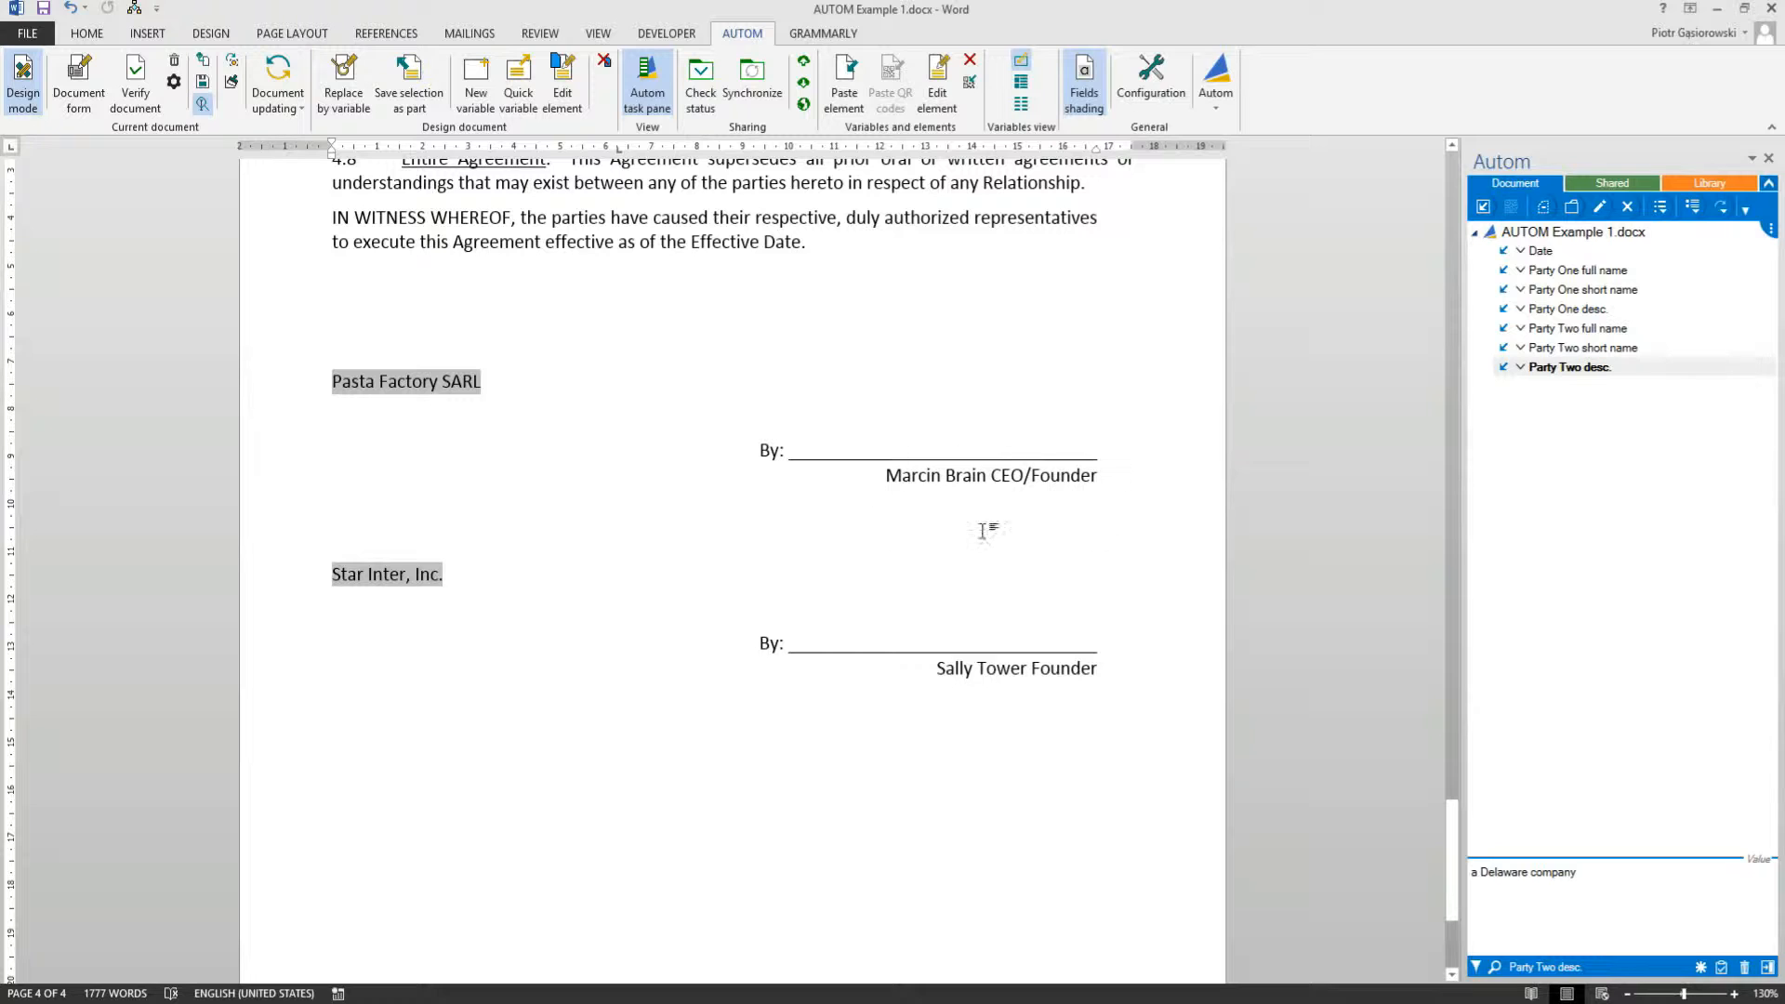
pyautogui.moveTo(886, 475); pyautogui.dragTo(986, 480)
pyautogui.click(475, 83)
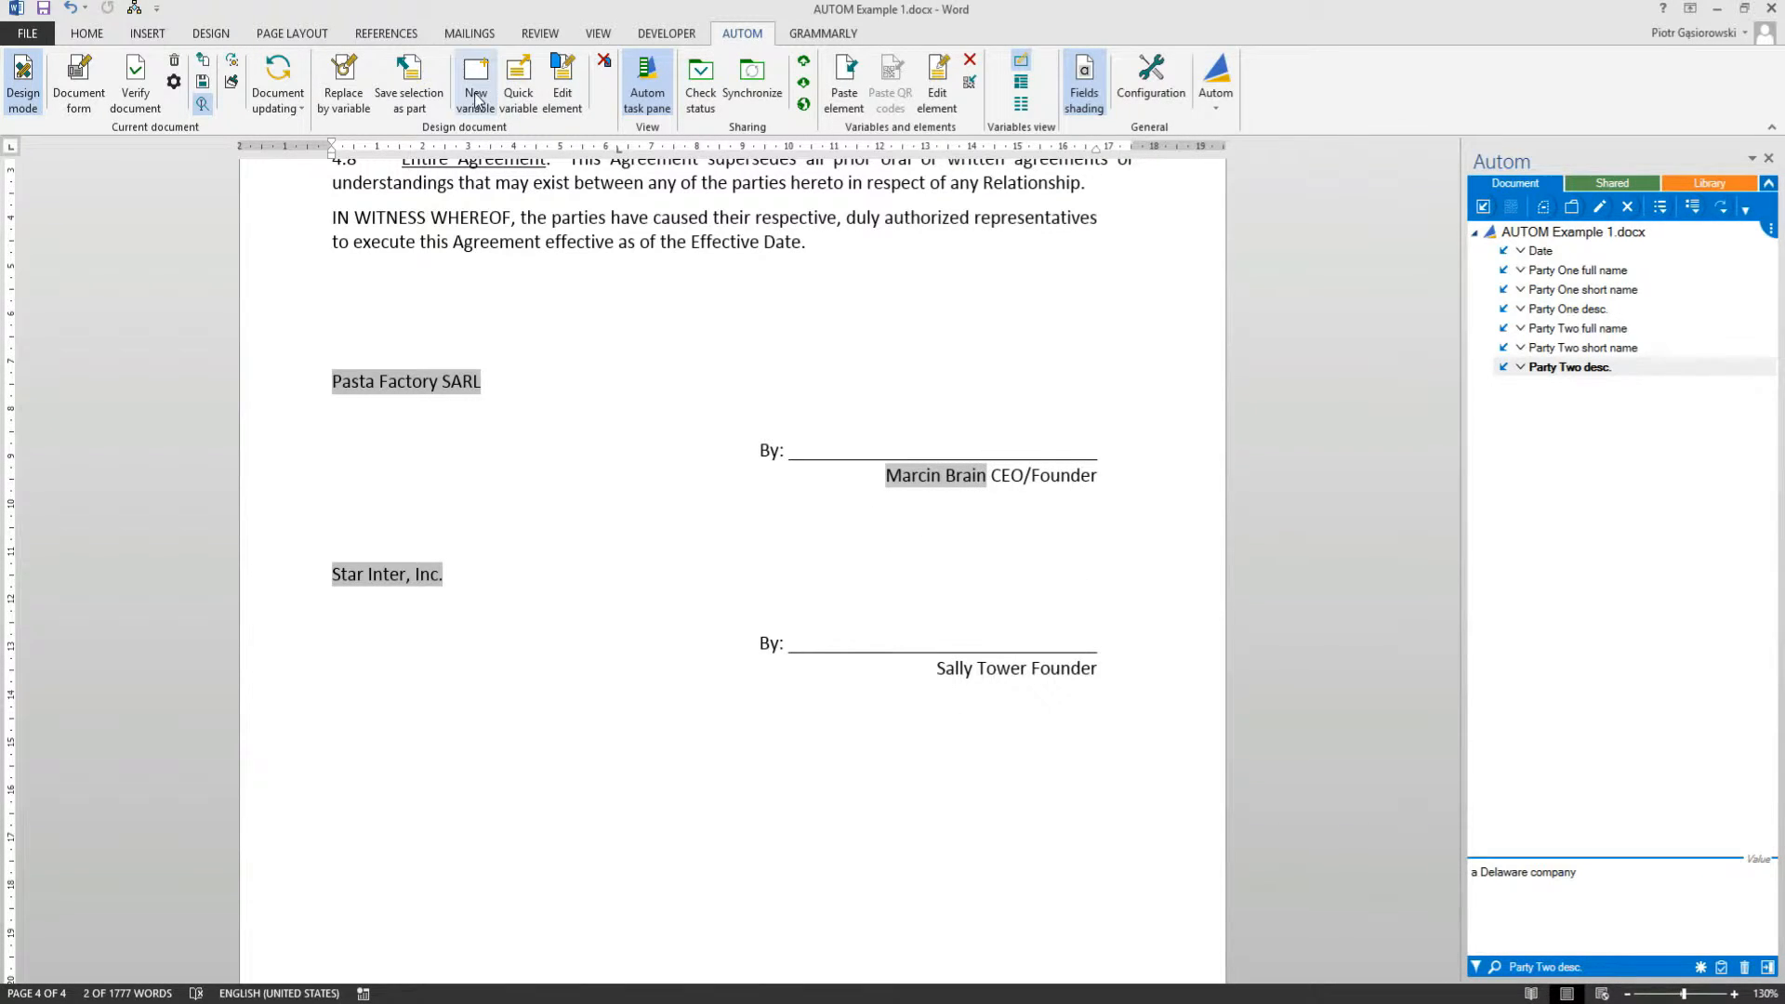
pyautogui.write('Party One representative')
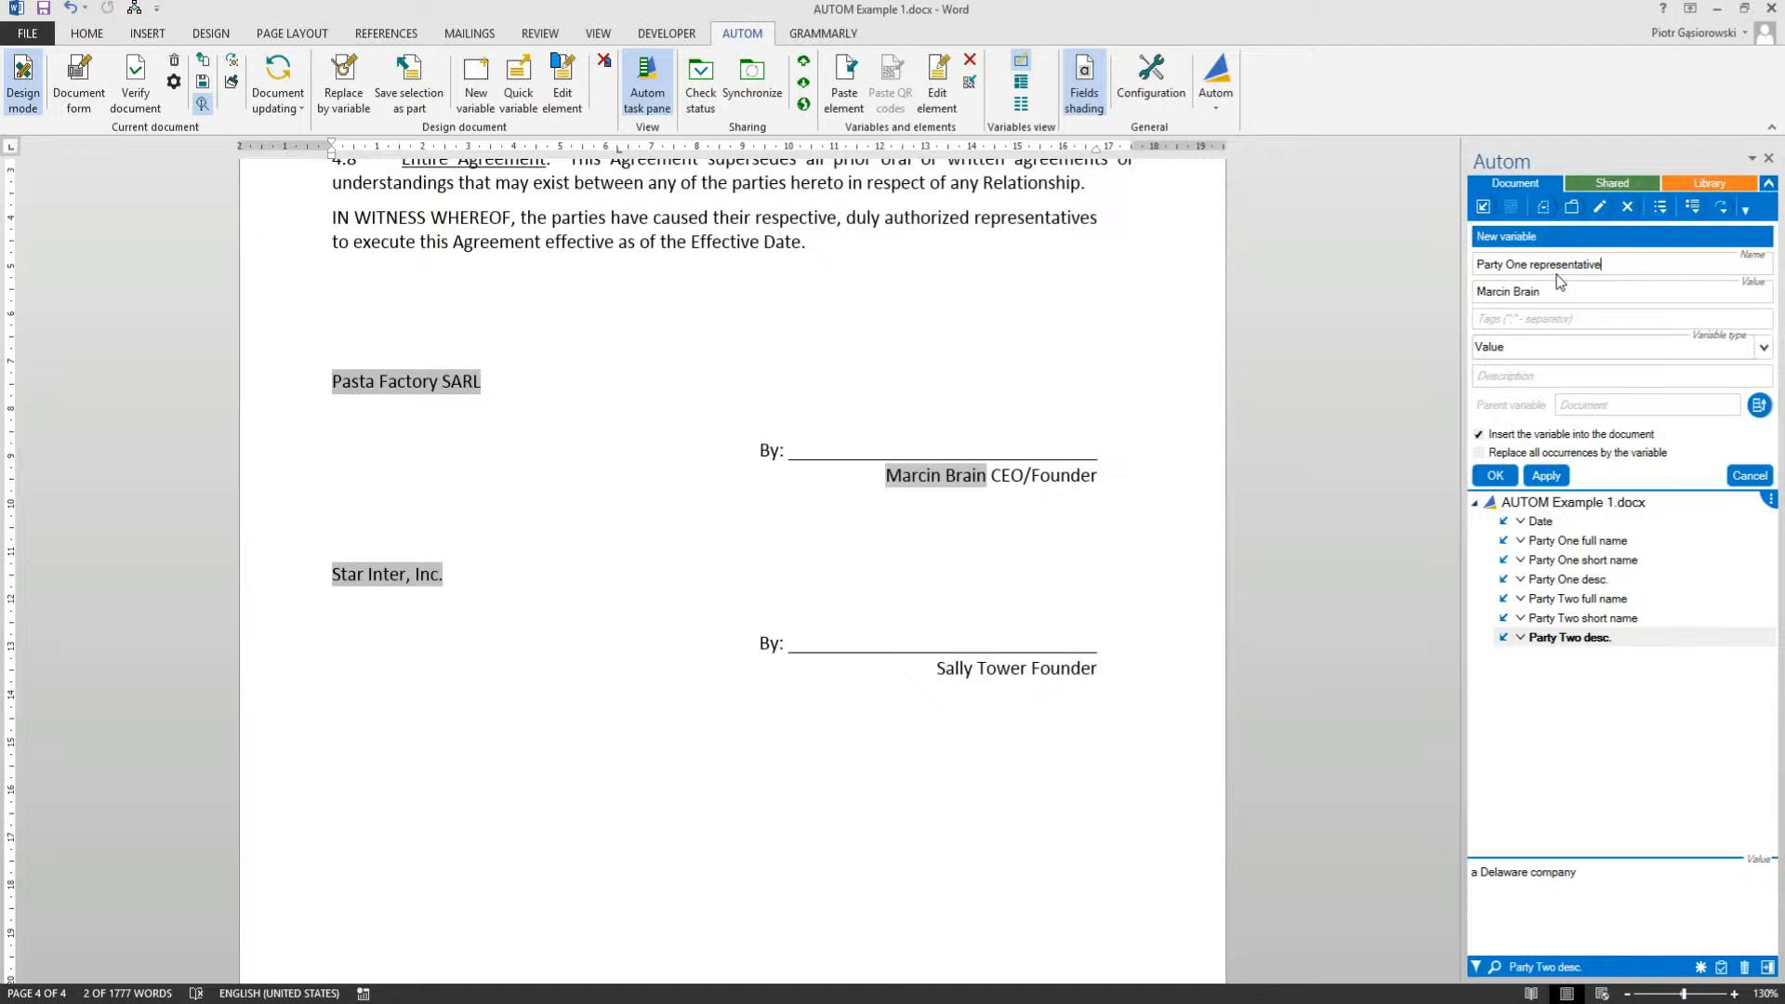
pyautogui.moveTo(1640, 266); pyautogui.dragTo(1376, 266)
pyautogui.hotkey('ctrl', 'c')
pyautogui.click(1544, 321)
pyautogui.click(1521, 374)
pyautogui.click(1495, 475)
# Step: Create a variable named "Party One representative position" from "CEO/Founder" in the Pasta Factory SARL signature
pyautogui.moveTo(1095, 476); pyautogui.dragTo(991, 476)
pyautogui.click(476, 84)
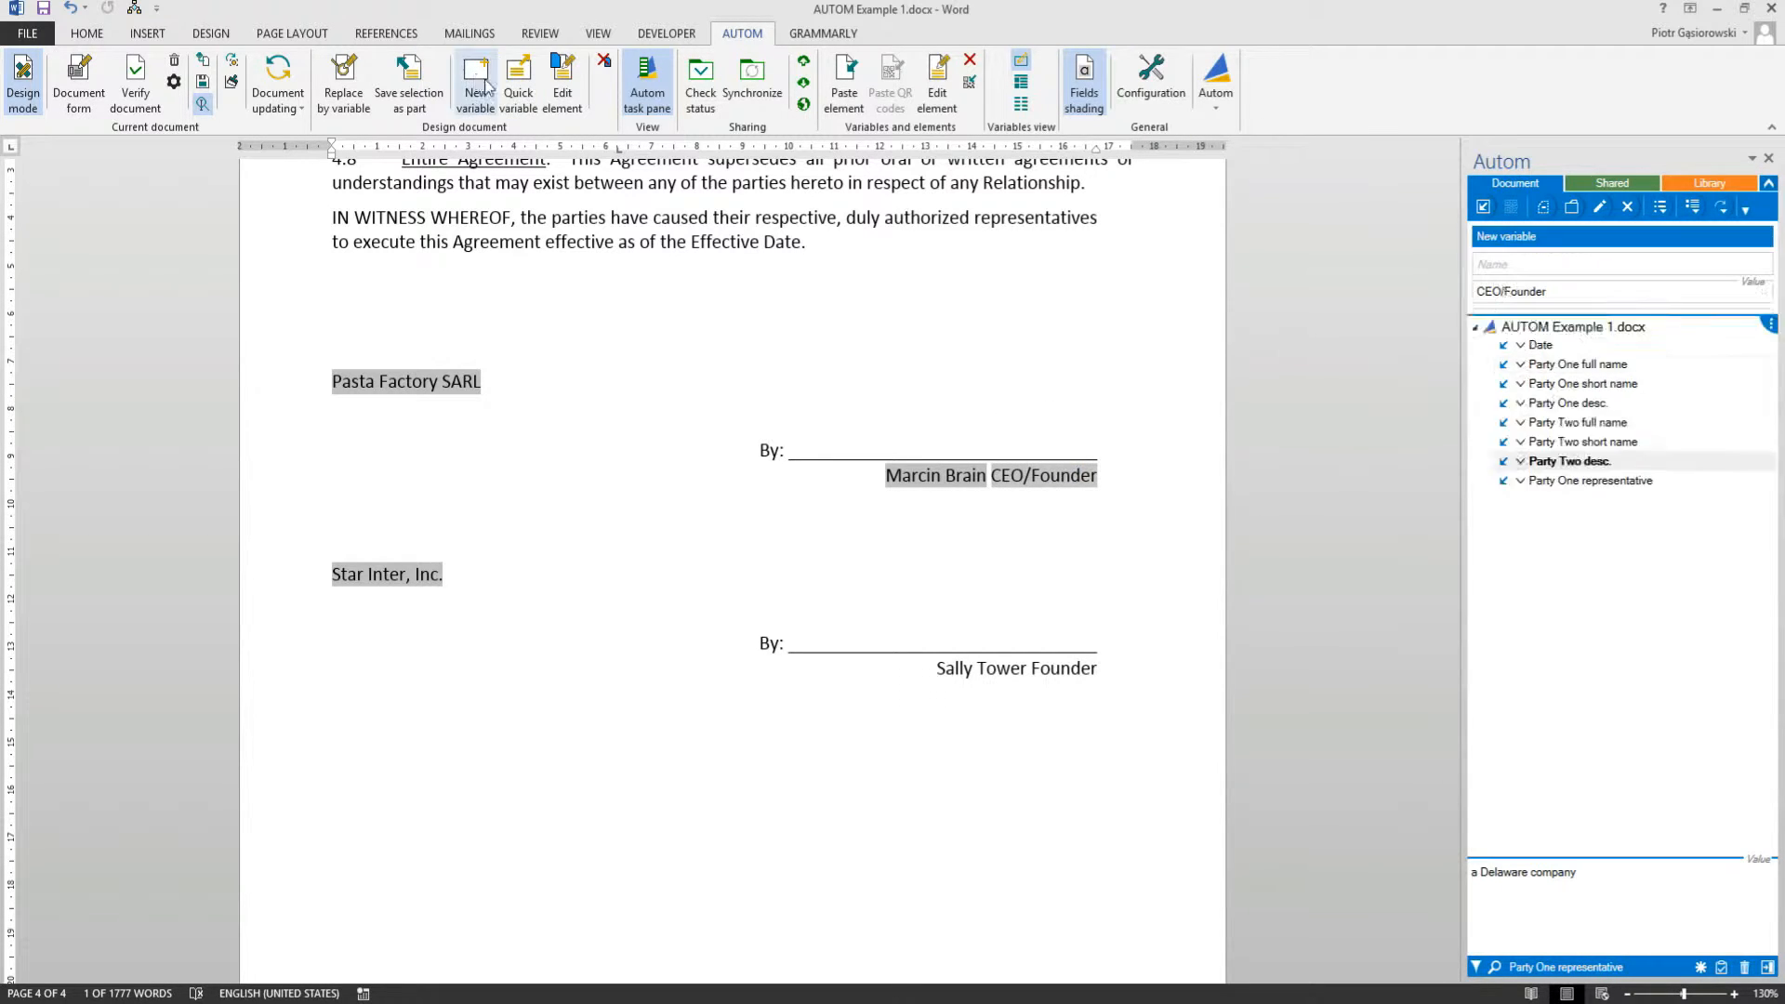
pyautogui.click(1532, 269)
pyautogui.hotkey('ctrl', 'v')
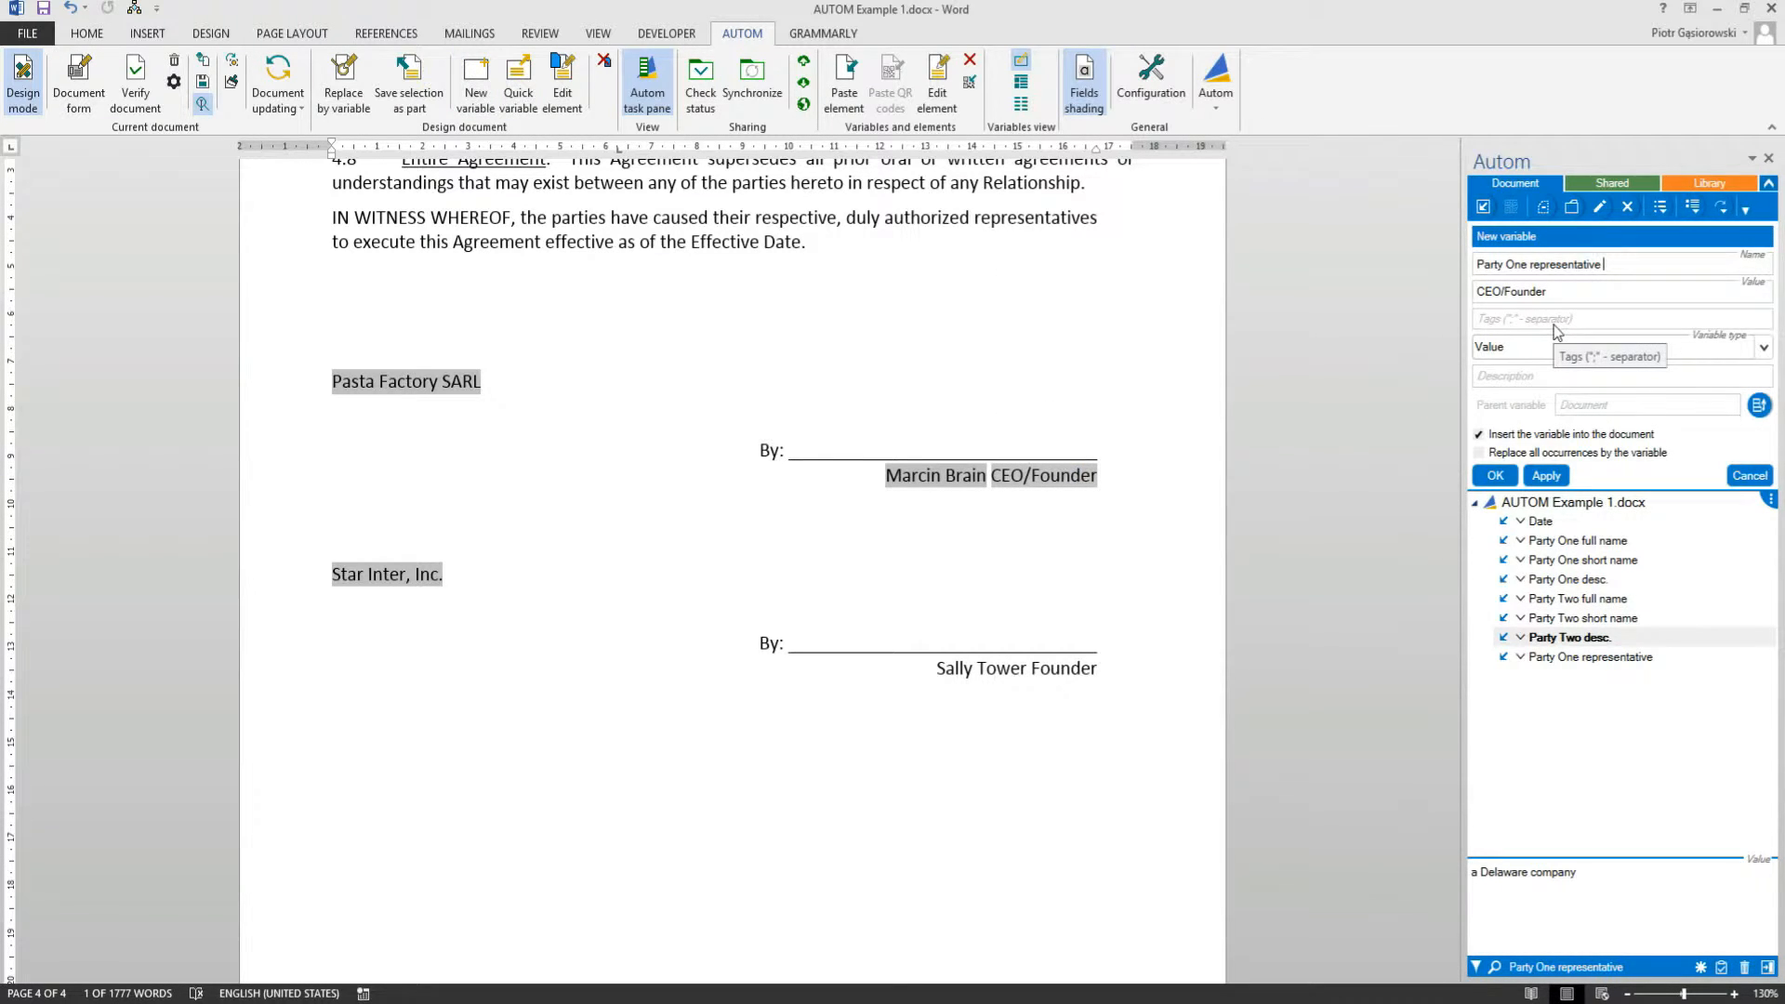
pyautogui.write('position')
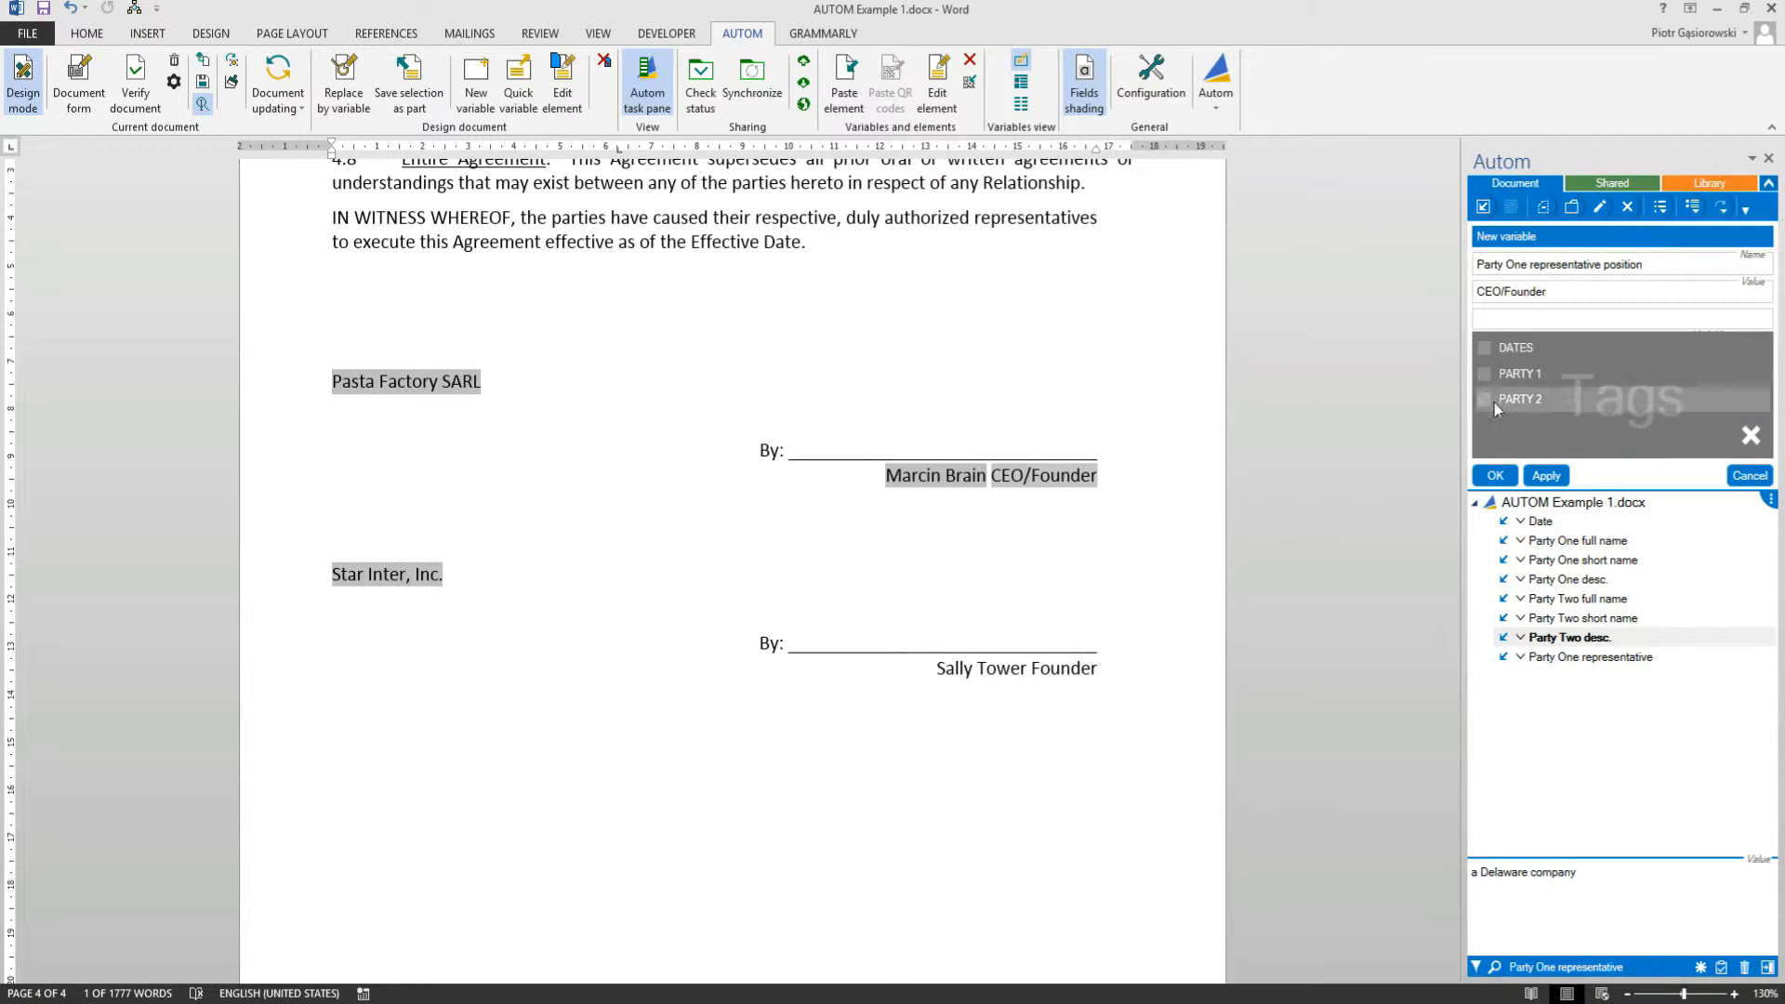
pyautogui.click(1499, 477)
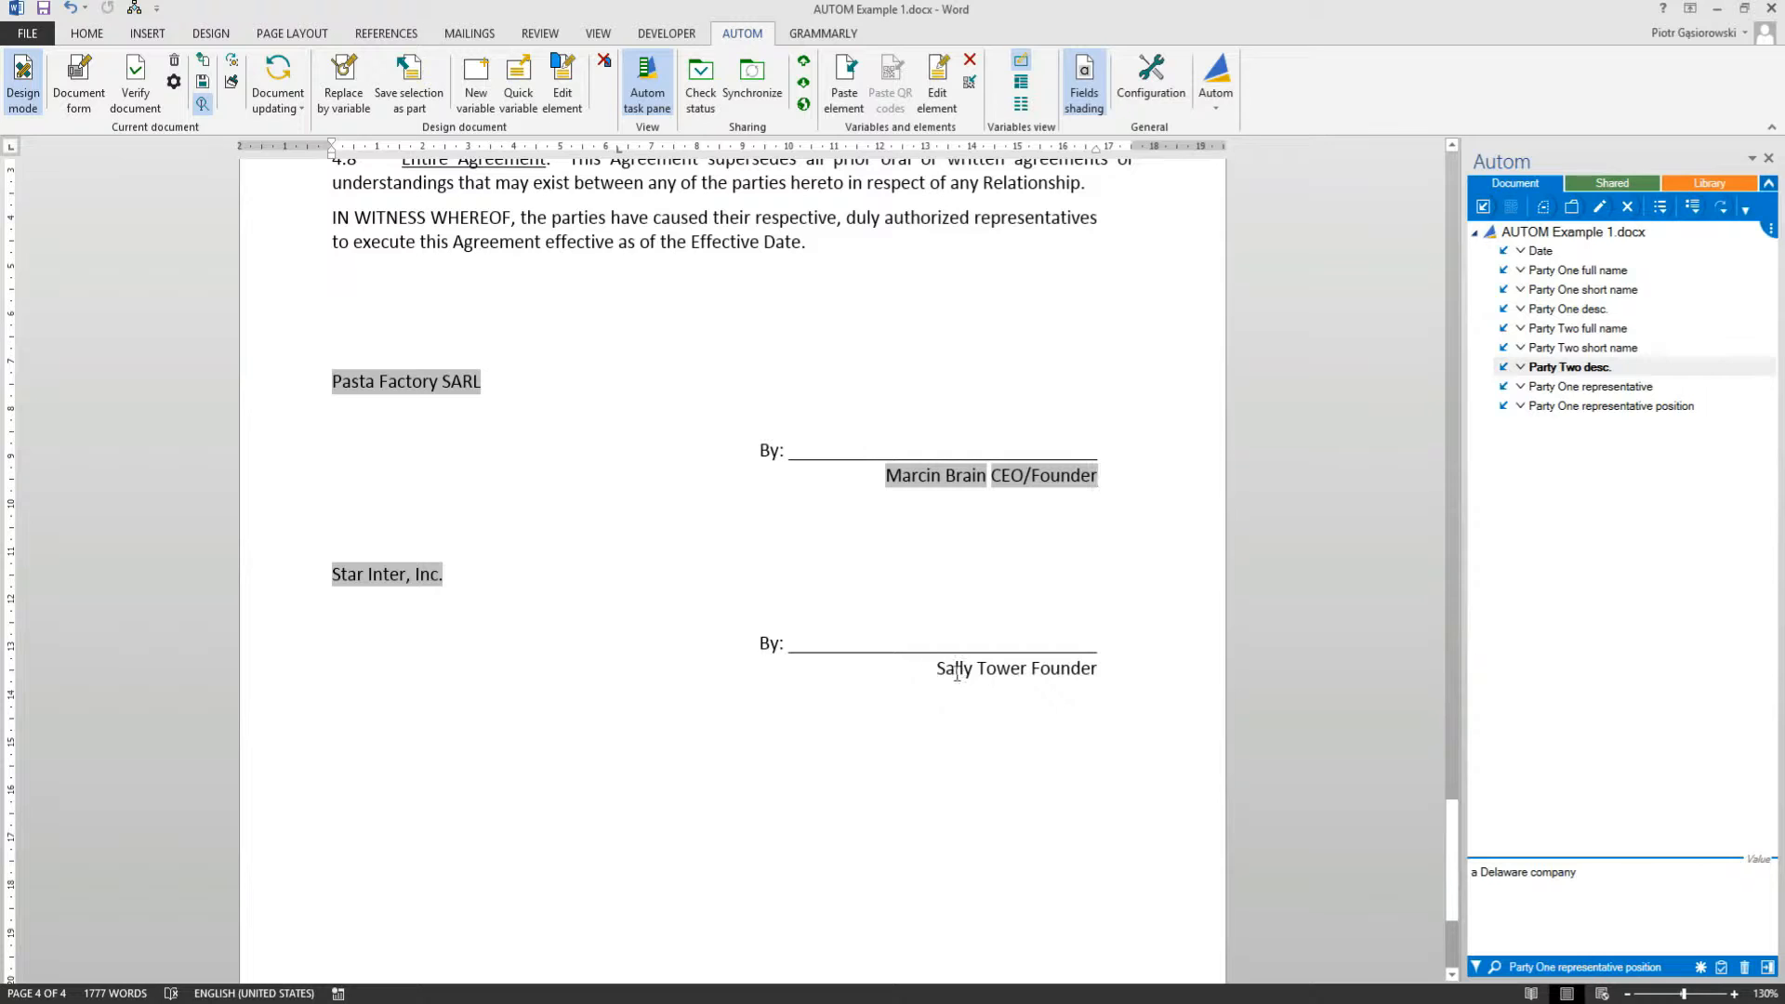
# Step: Create a variable named "Party Two representative" from the signatory's name under Star Inter, Inc., tagged PARTY 2
pyautogui.moveTo(936, 670); pyautogui.dragTo(1027, 674)
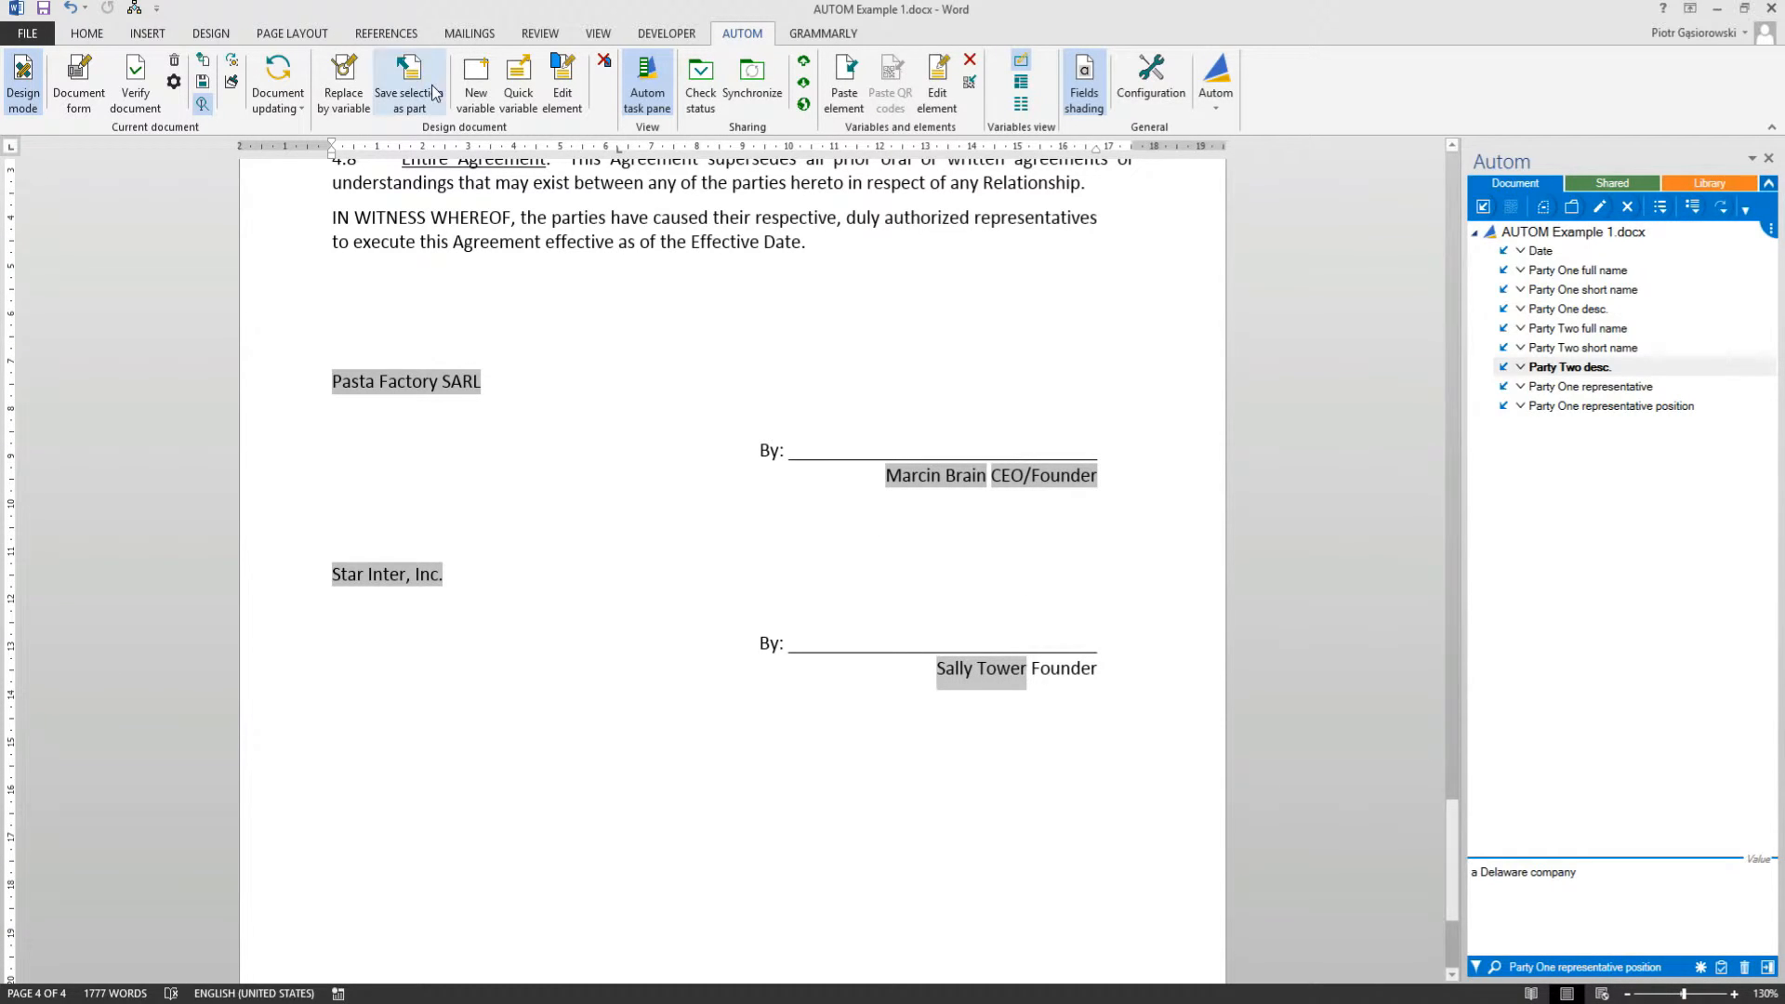
pyautogui.click(476, 84)
pyautogui.hotkey('ctrl', 'v')
pyautogui.doubleClick(1519, 265)
pyautogui.write('Two')
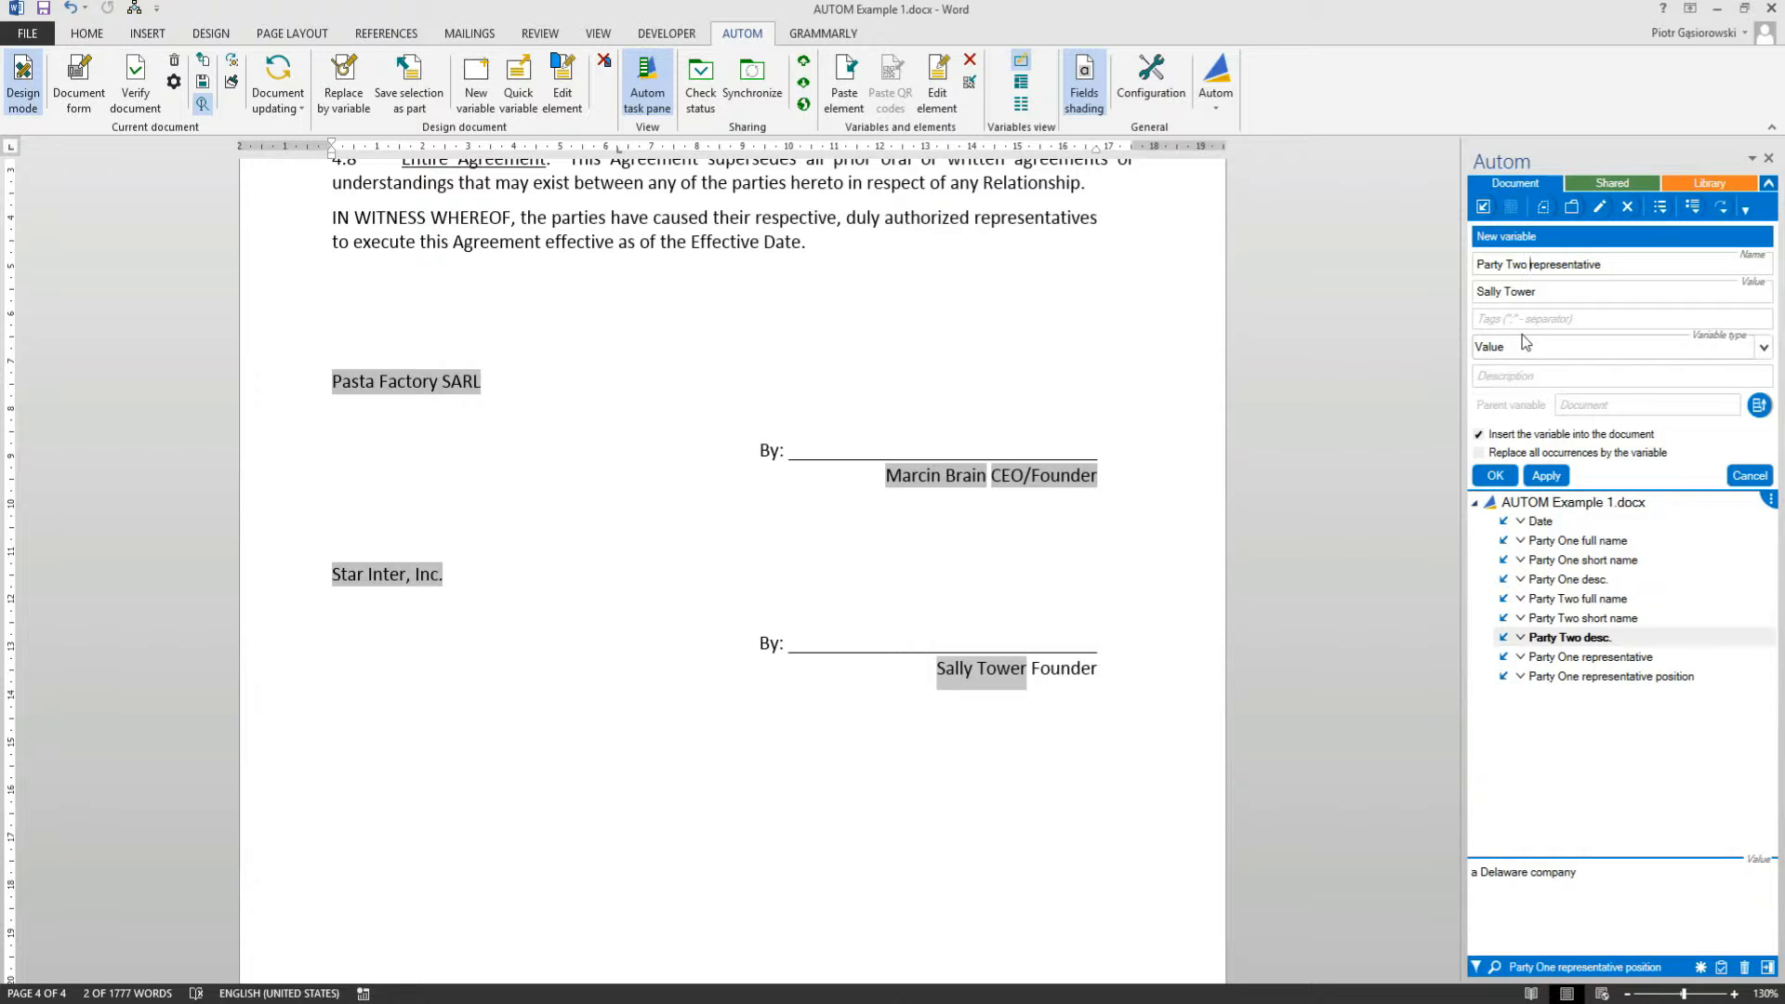
pyautogui.click(1532, 320)
pyautogui.click(1510, 399)
pyautogui.click(1495, 476)
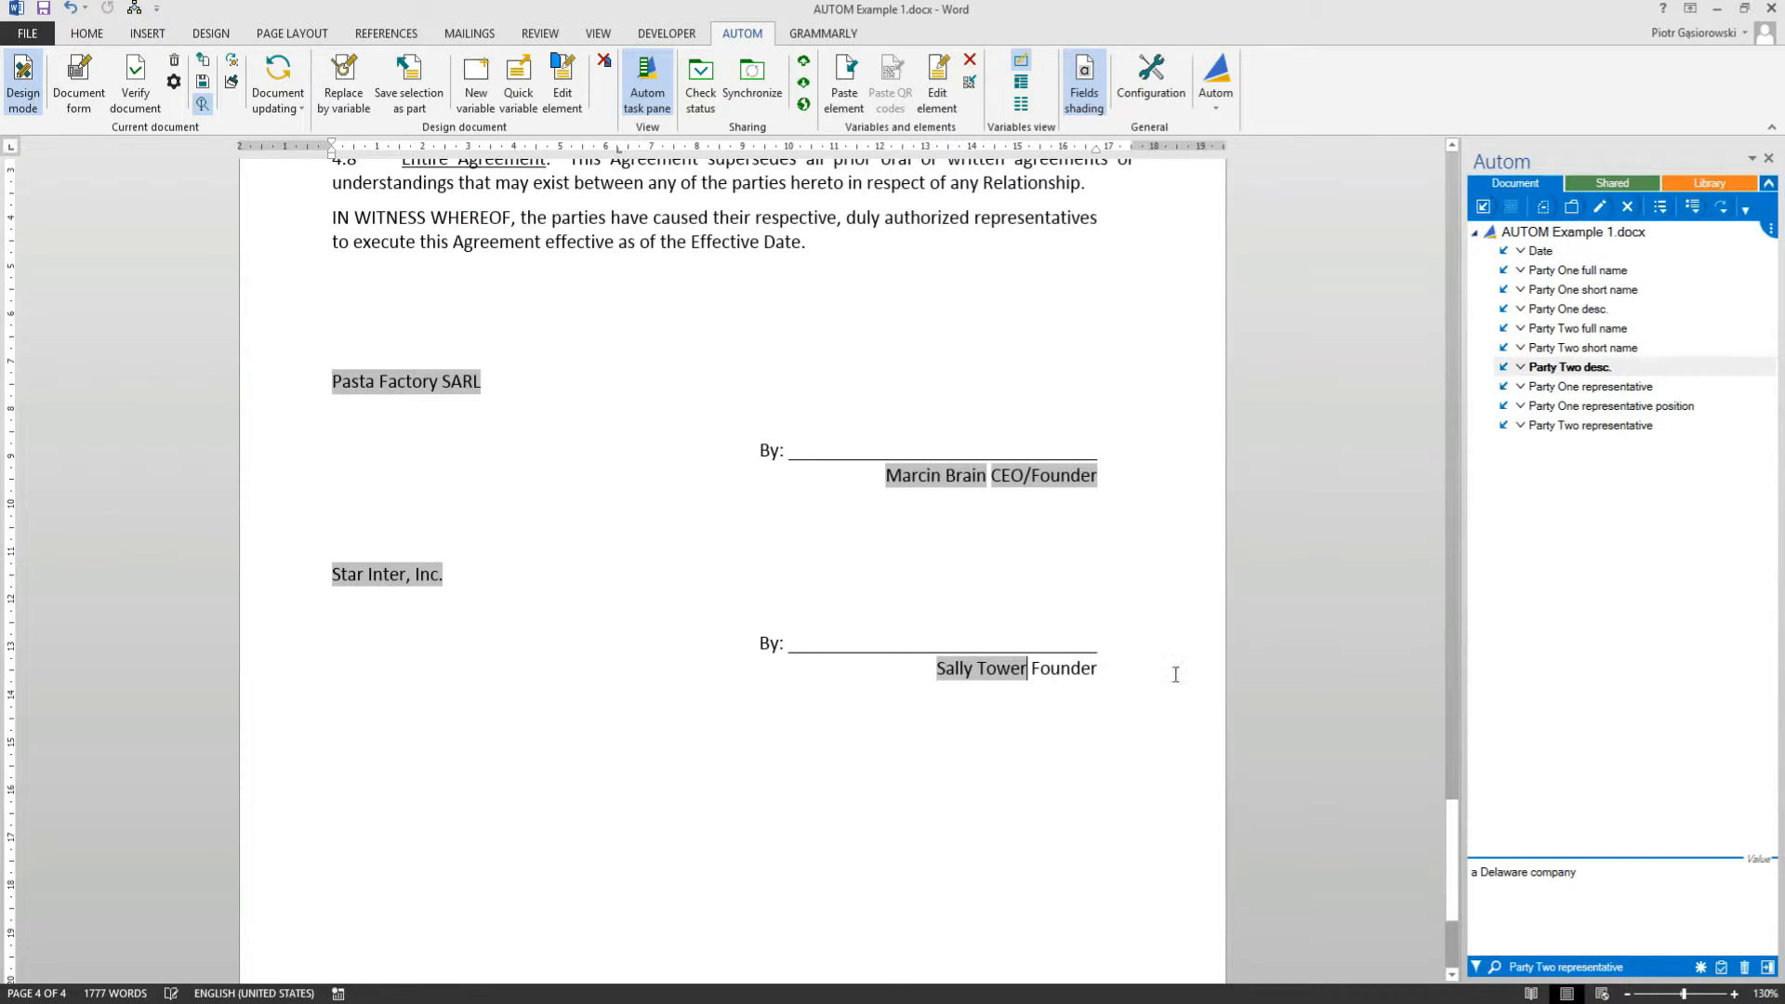
# Step: Create a variable named "Party Two representative position" from "Founder" in the Star Inter, Inc. signature, tagged PARTY 2
pyautogui.doubleClick(1064, 669)
pyautogui.click(477, 83)
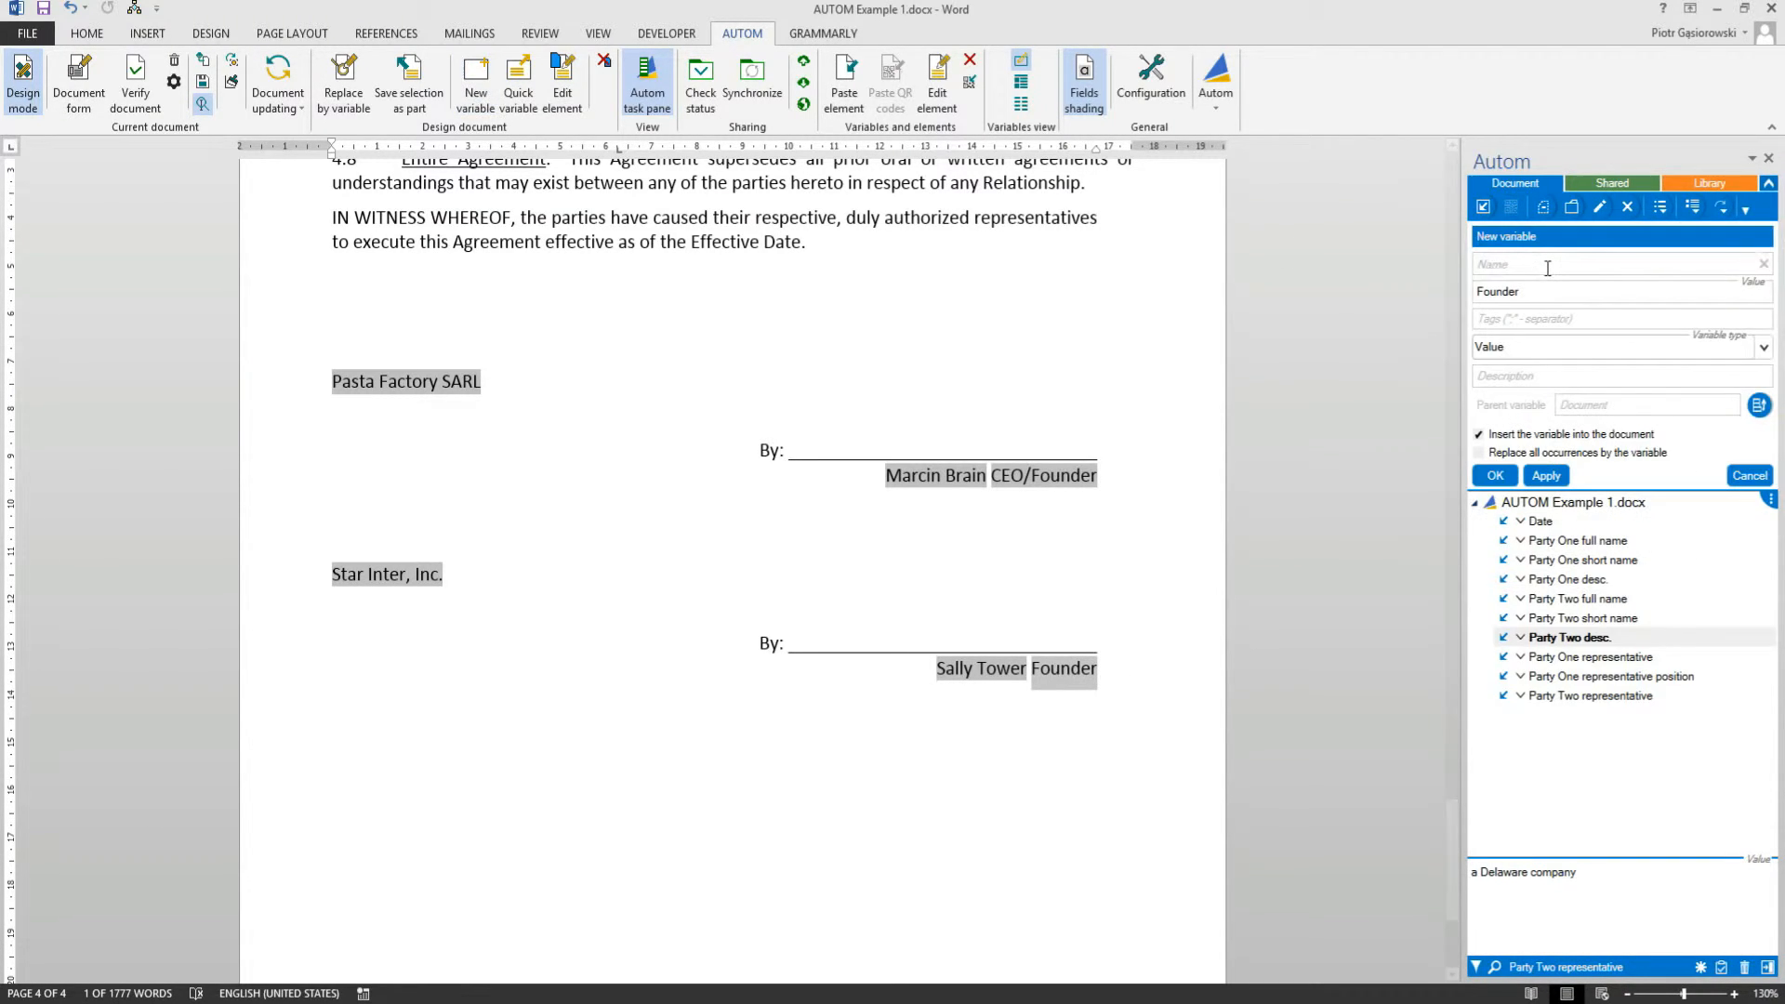
pyautogui.write('Party One representative')
pyautogui.doubleClick(1519, 265)
pyautogui.write('Two ')
pyautogui.write(' position')
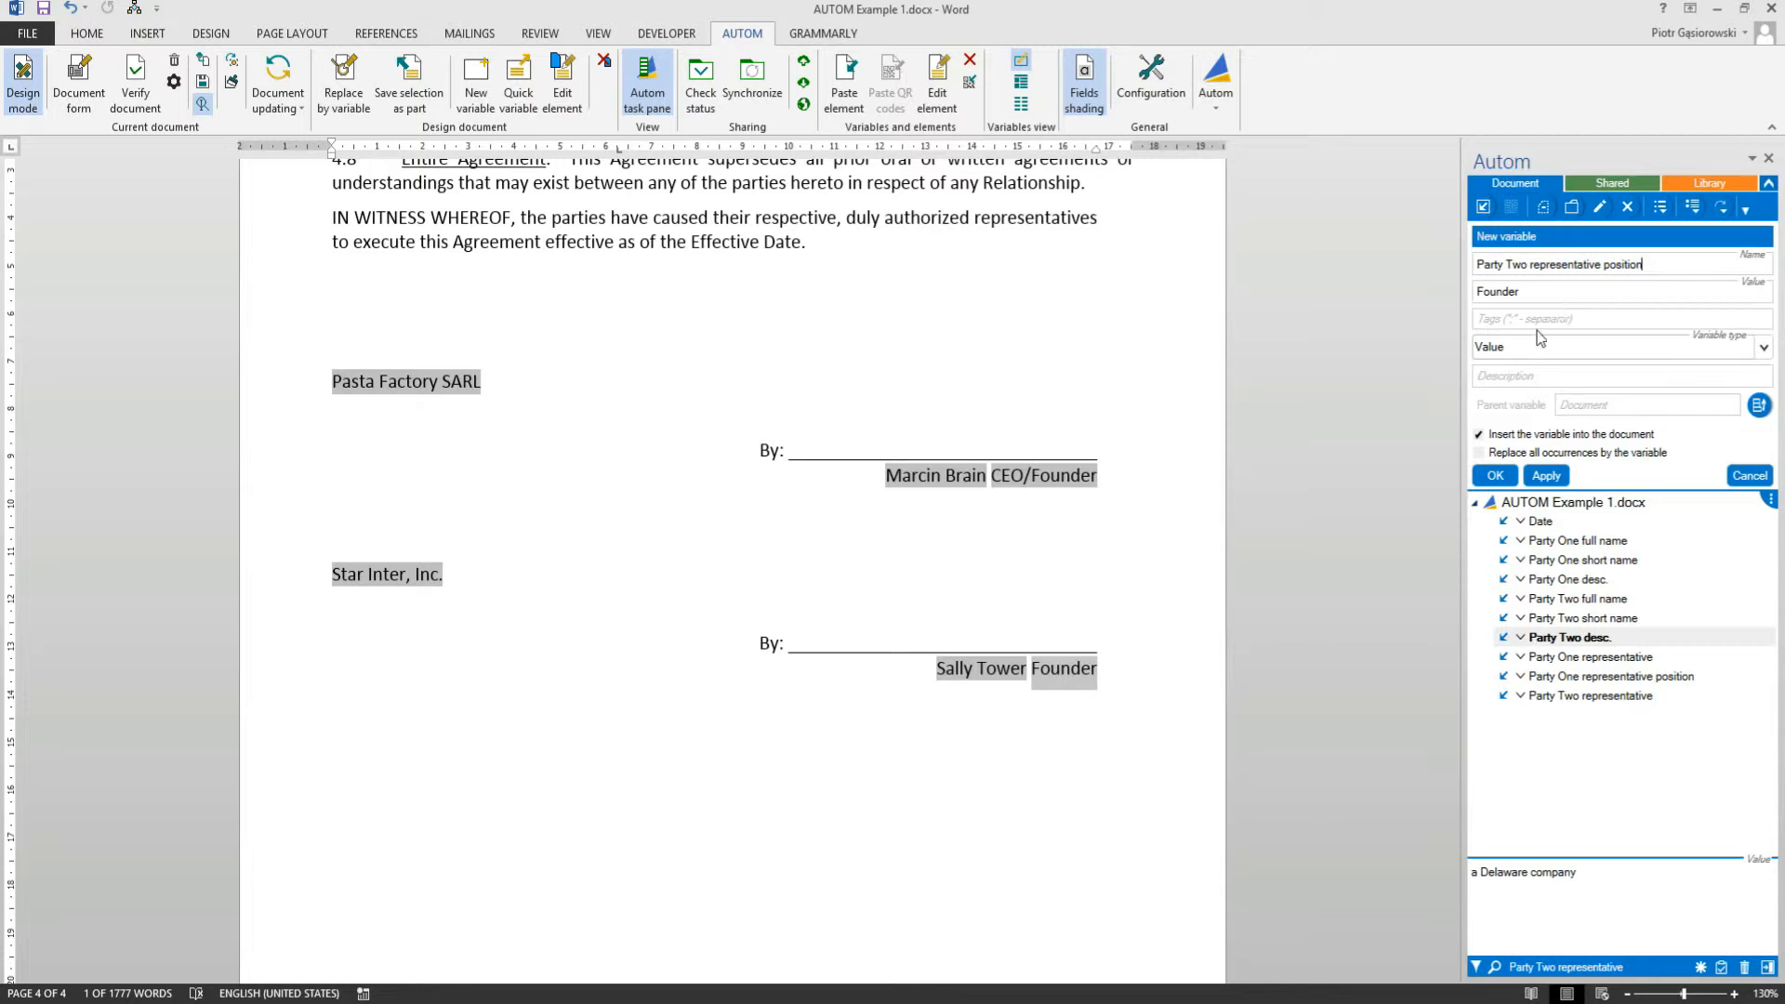
pyautogui.click(1540, 319)
pyautogui.click(1508, 399)
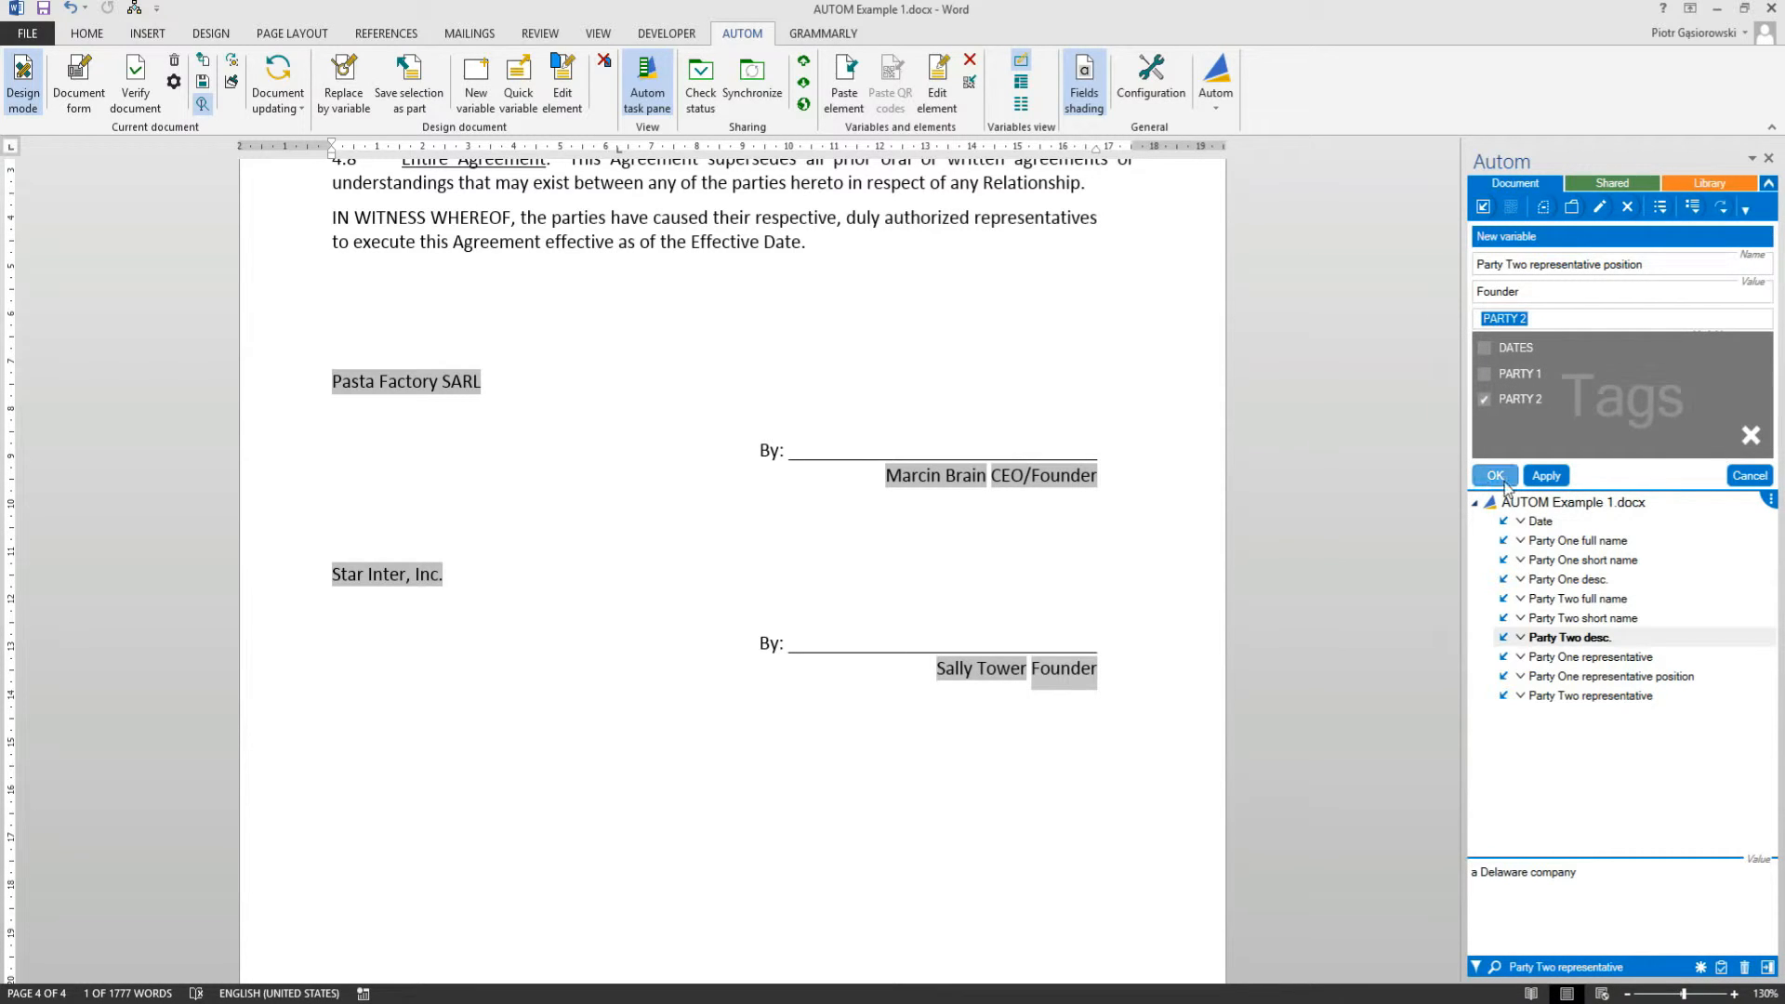
pyautogui.click(1496, 476)
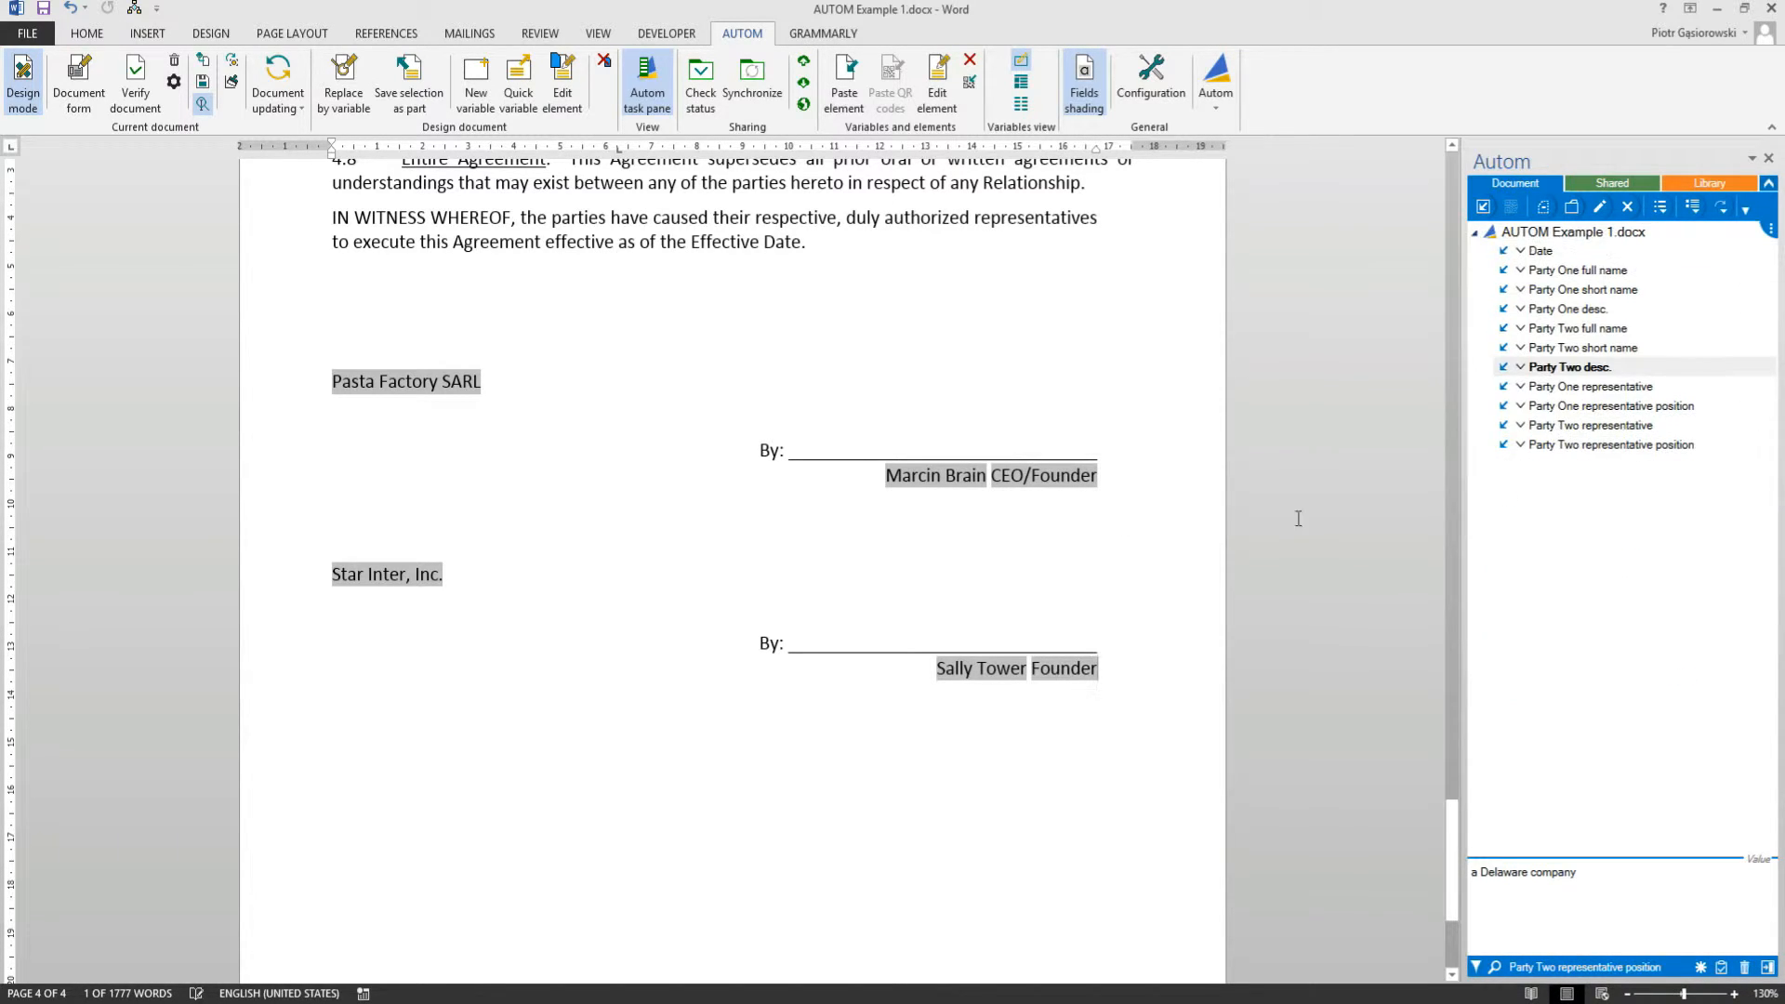
# Step: Review the document form's variables grouped under DATES, PARTY 1 and PARTY 2, and close the form without changes
pyautogui.moveTo(1452, 888); pyautogui.dragTo(1459, 221)
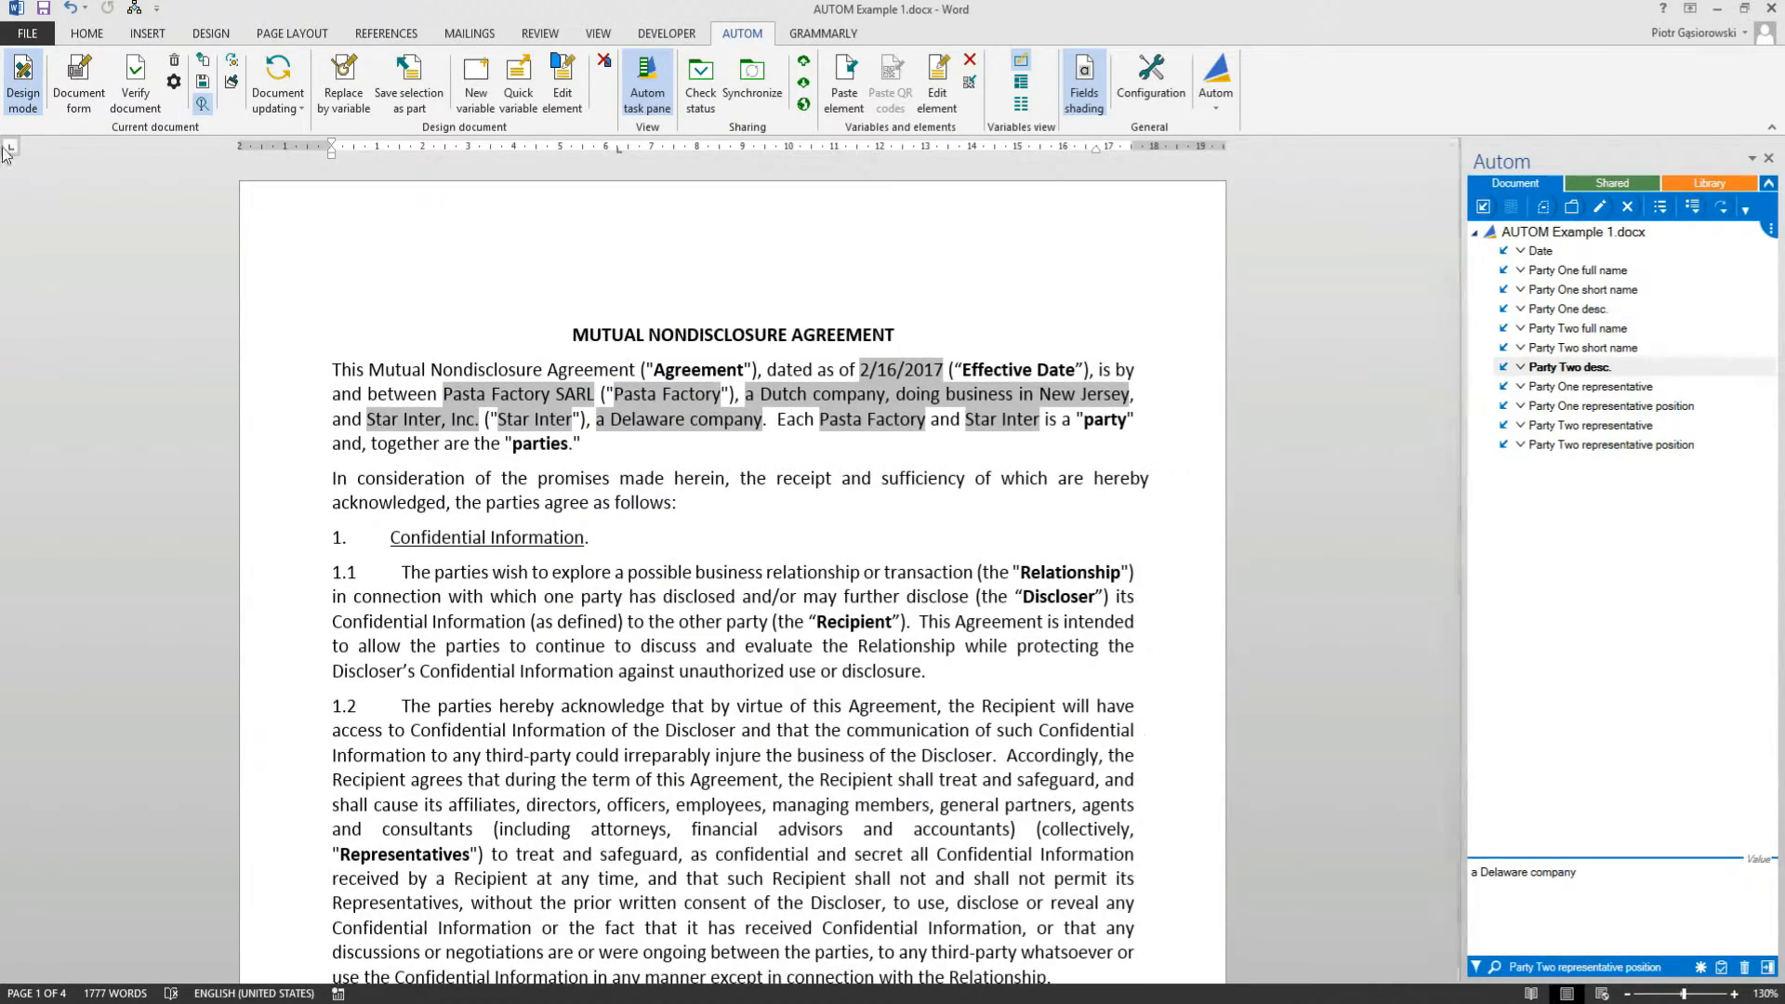
pyautogui.click(79, 82)
pyautogui.moveTo(606, 278); pyautogui.dragTo(539, 273)
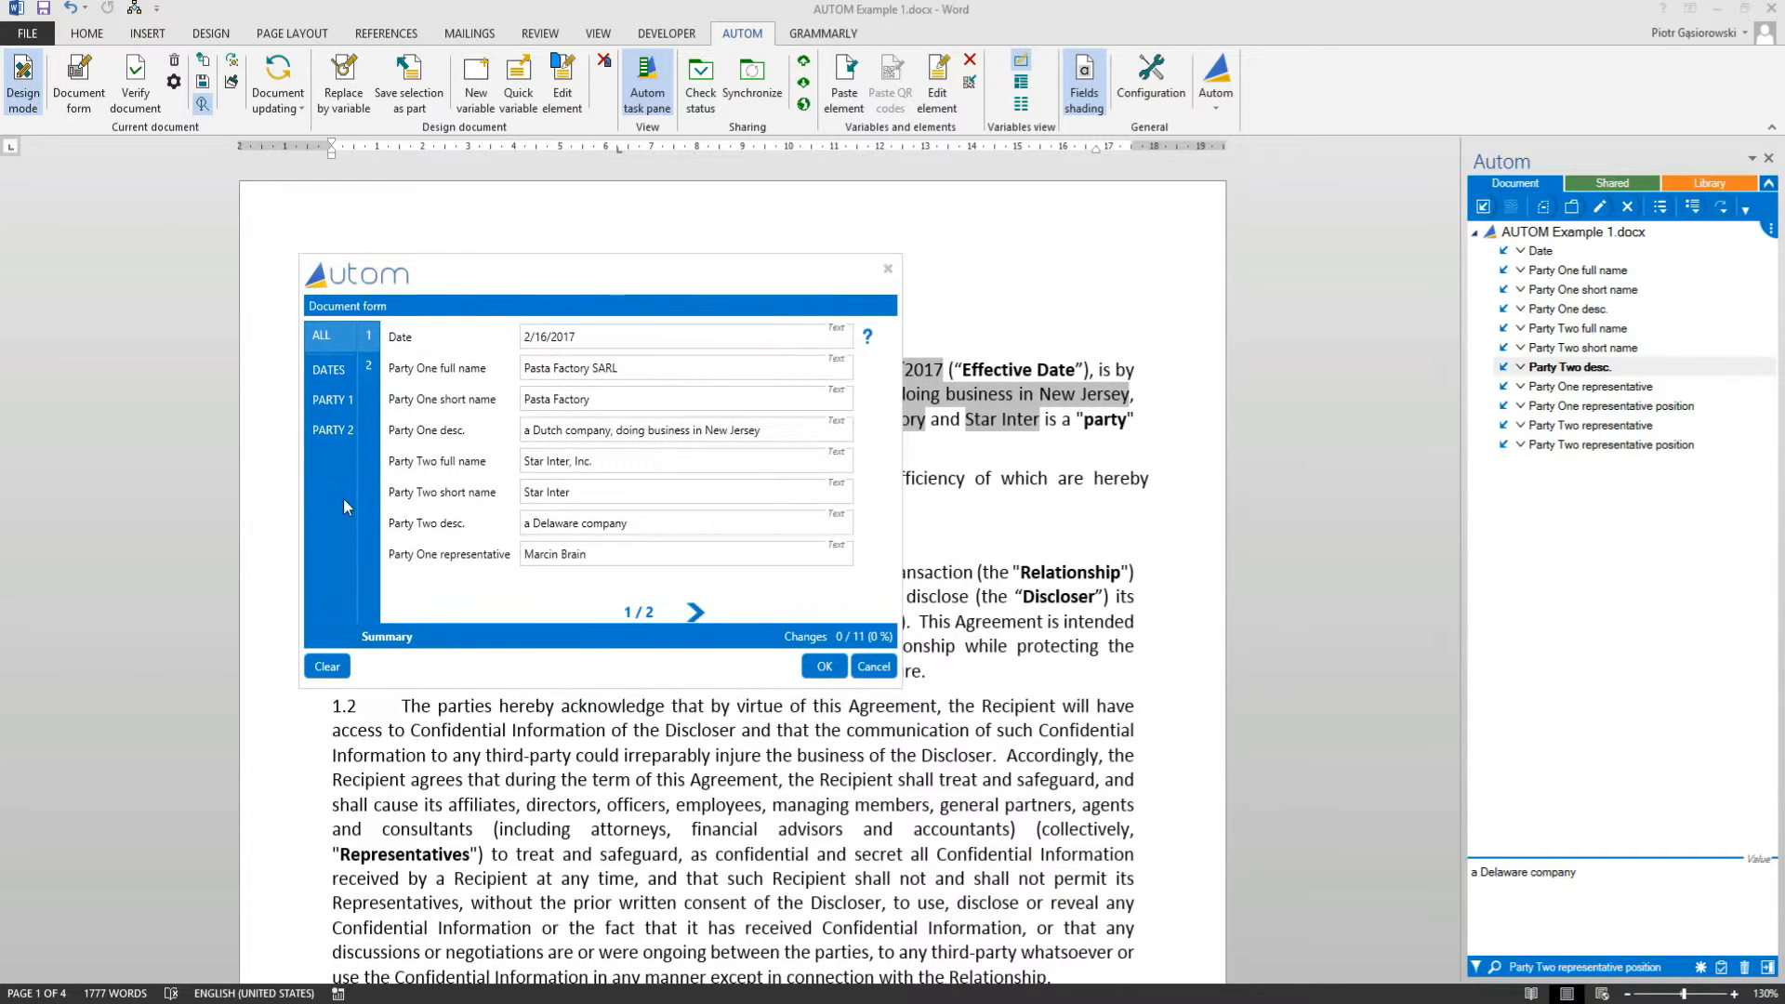
pyautogui.click(328, 370)
pyautogui.click(333, 409)
pyautogui.click(329, 432)
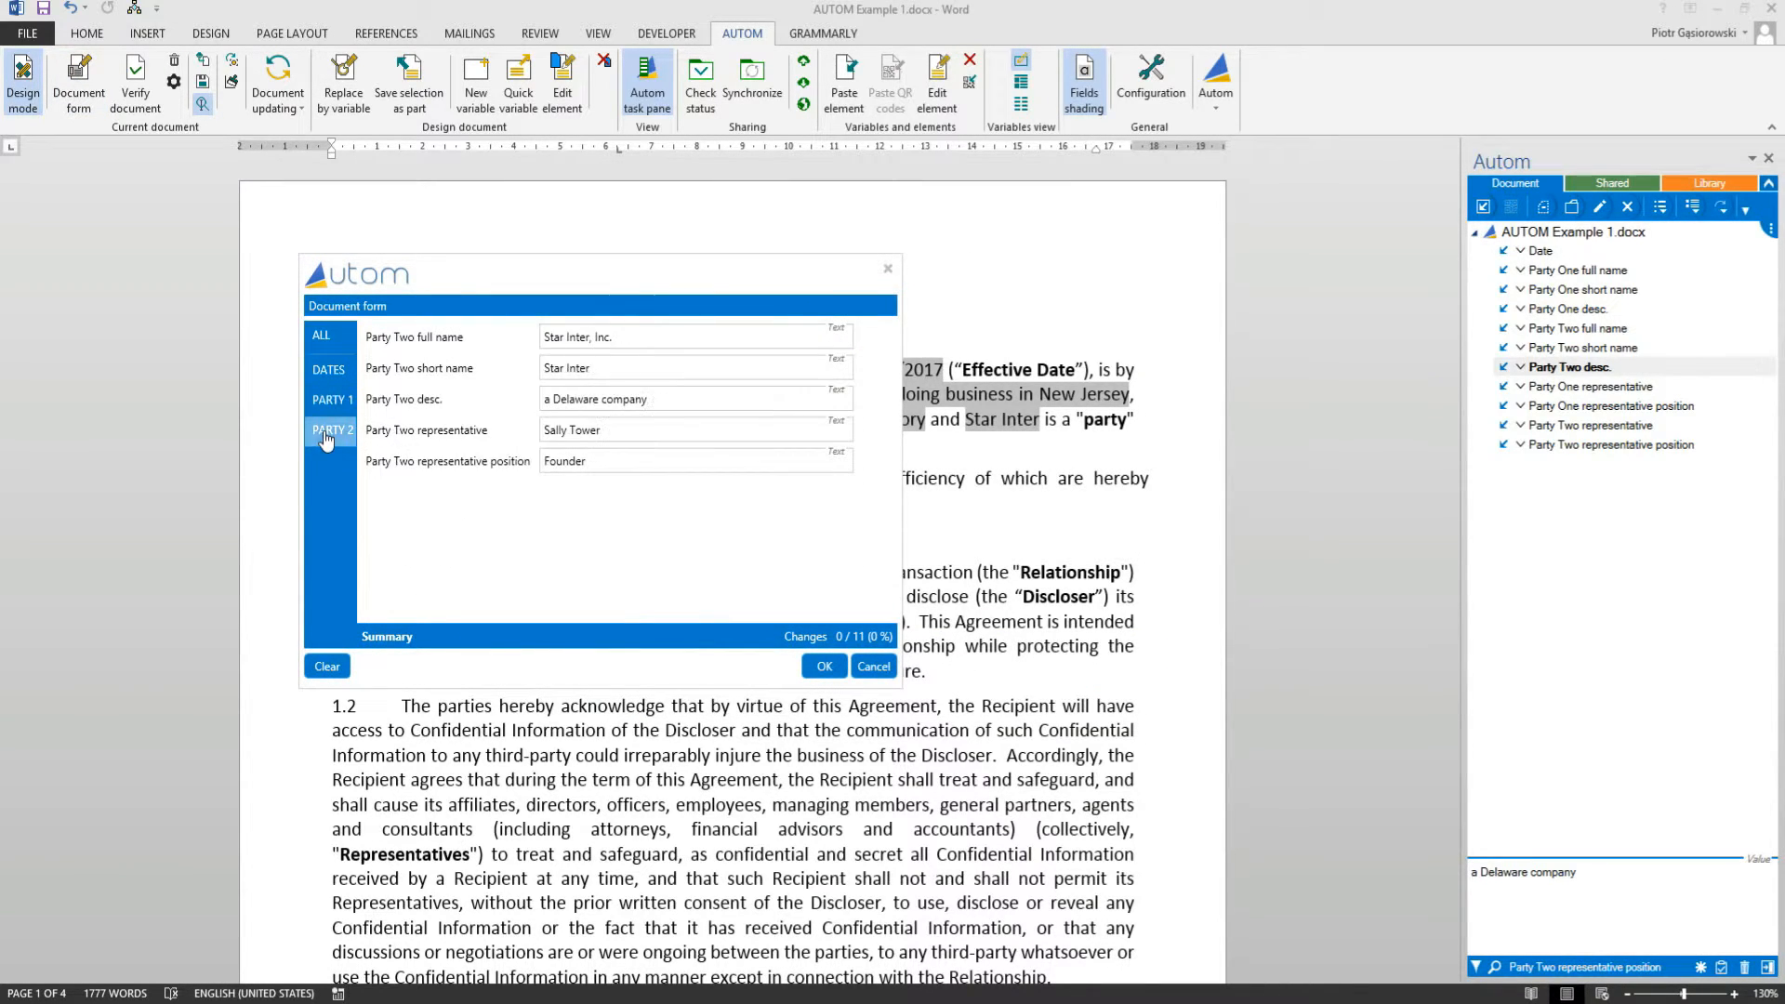
pyautogui.click(874, 666)
# Step: Show the tags filter, pin it in place and widen the Autom task pane
pyautogui.click(1476, 967)
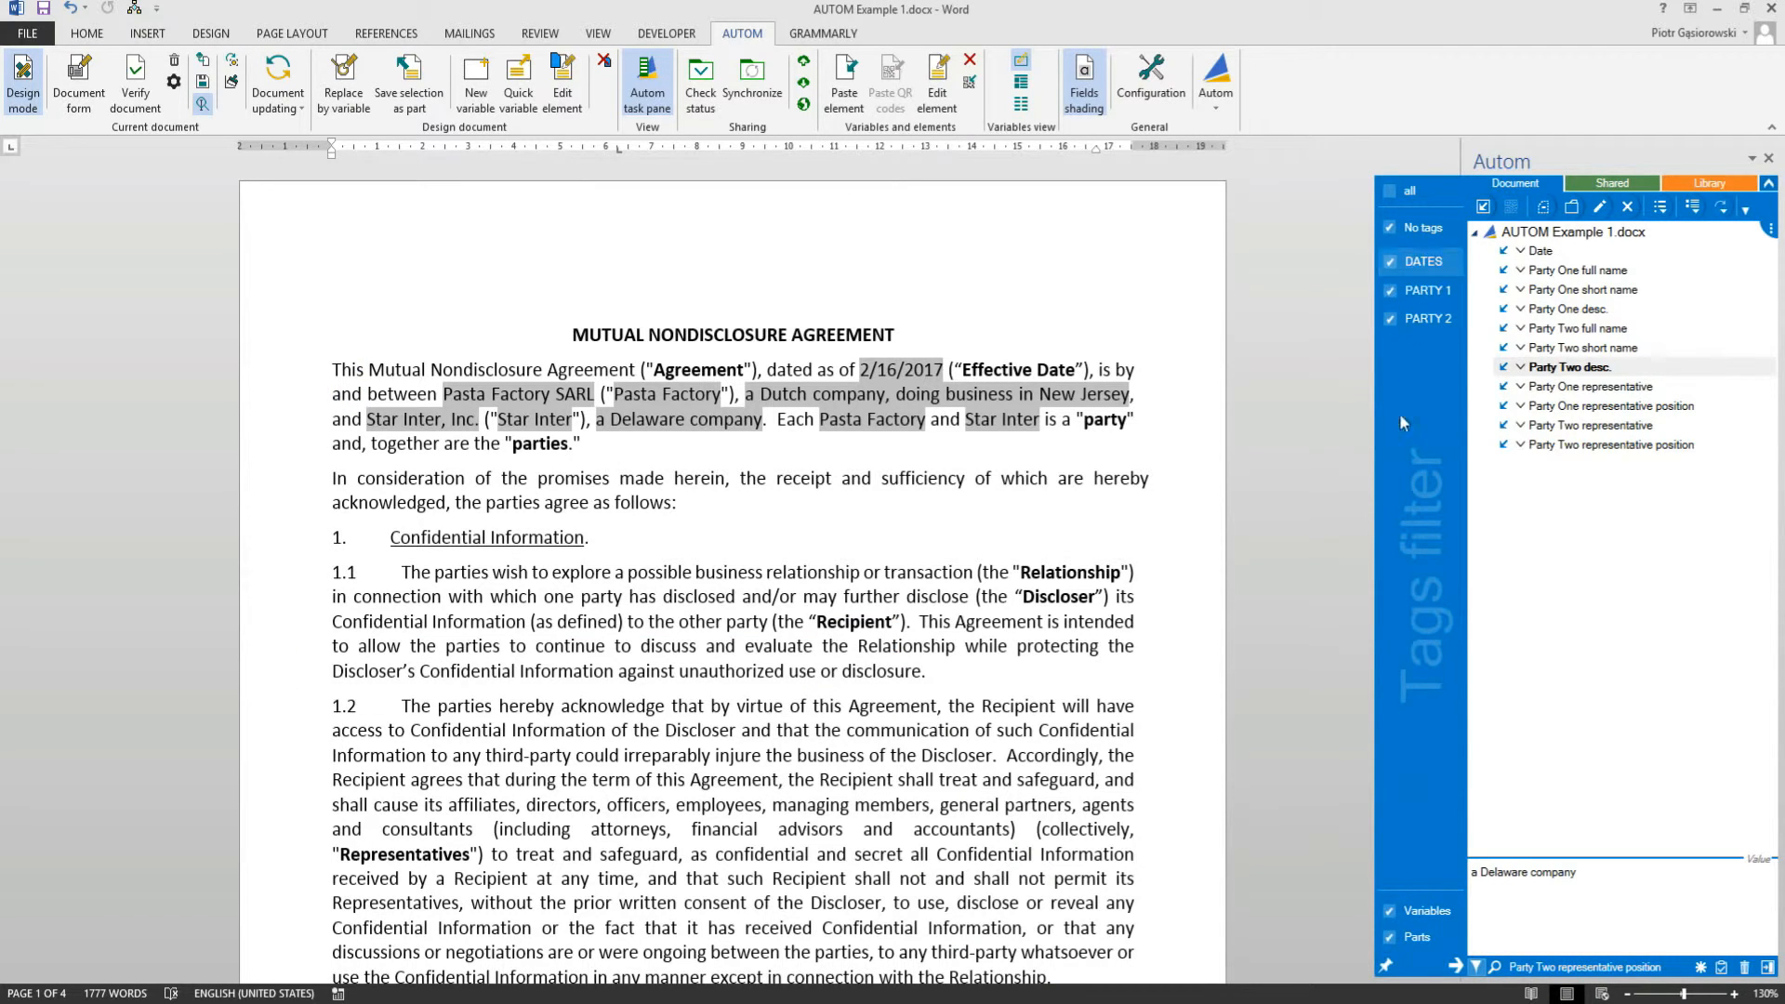
pyautogui.click(1385, 966)
pyautogui.moveTo(1460, 518); pyautogui.dragTo(1356, 518)
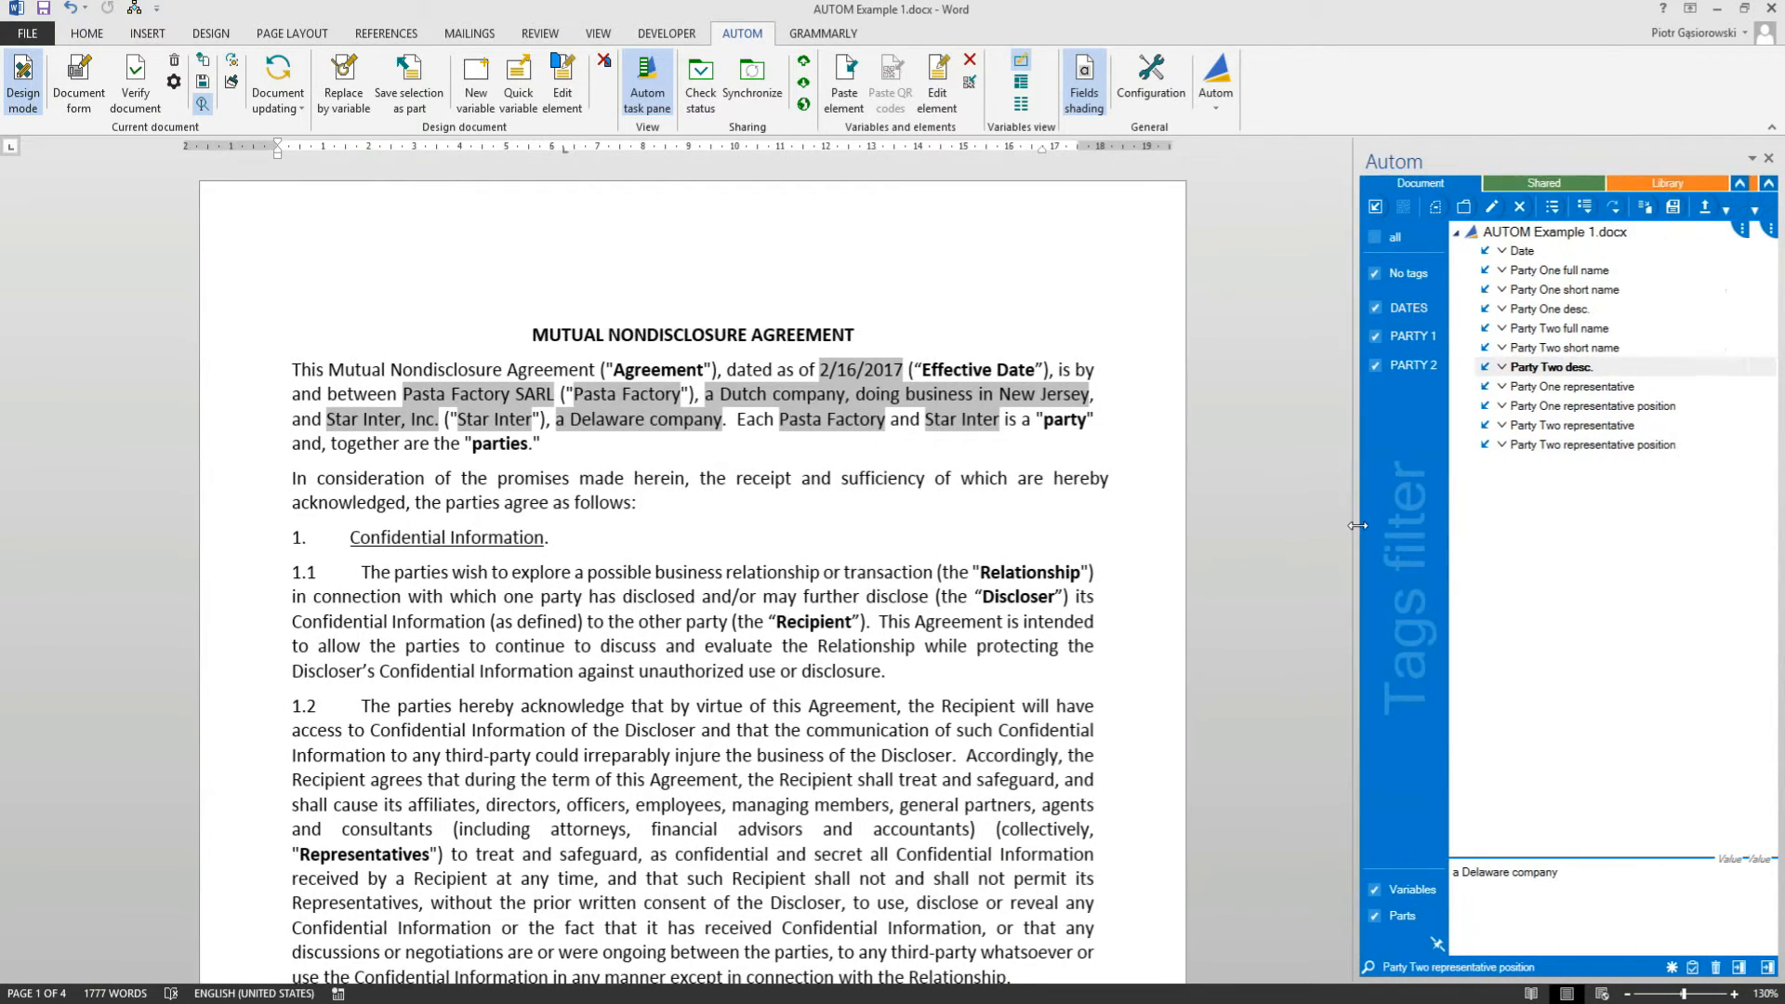
pyautogui.scroll(-1, 1020, 698)
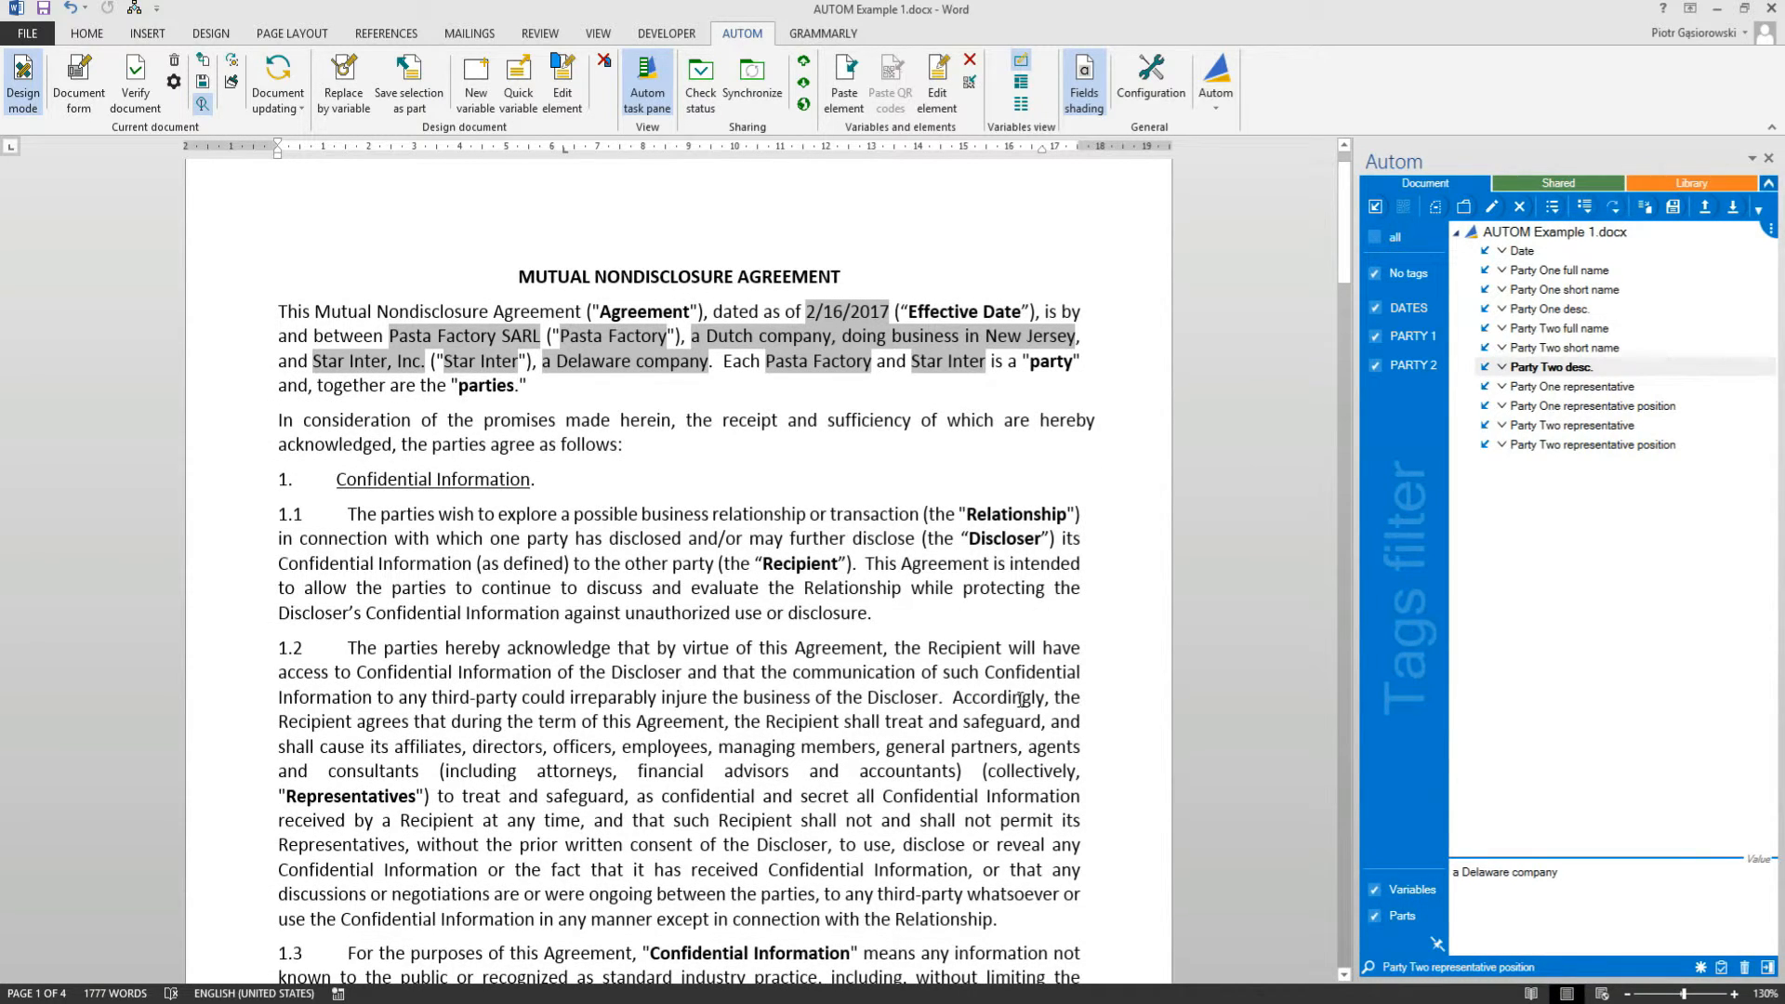